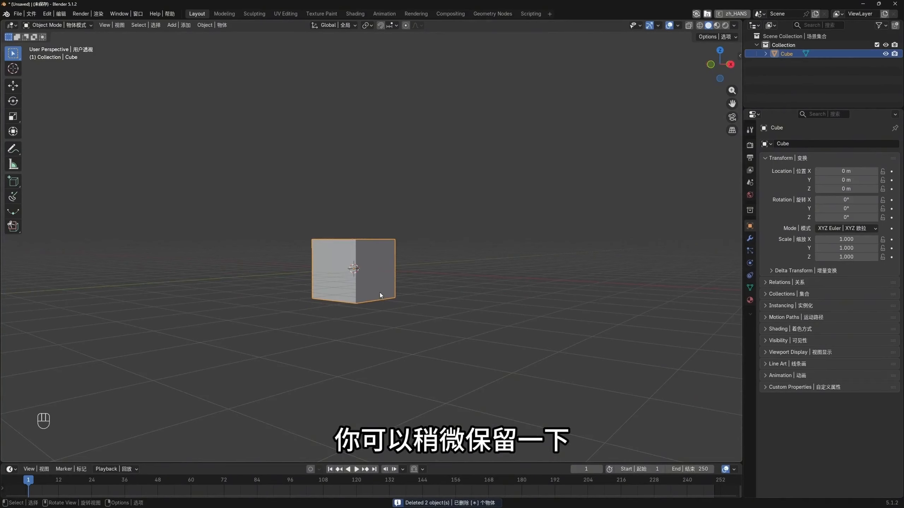
Move the cube up along the Z axis by about 0.97 m
middle_click_drag(380, 293, 397, 275)
key("g")
key("z")
left_click(373, 249)
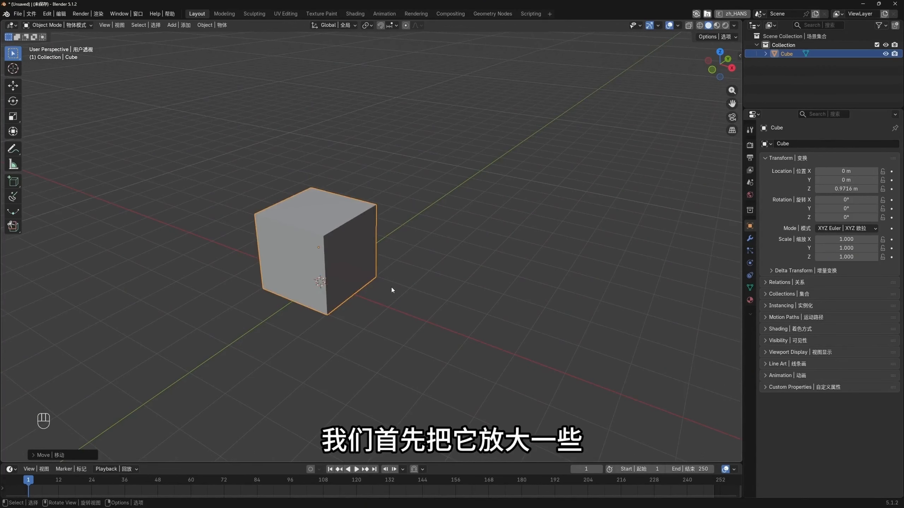
Scale the cube up uniformly to a scale of about 2.34
key("s")
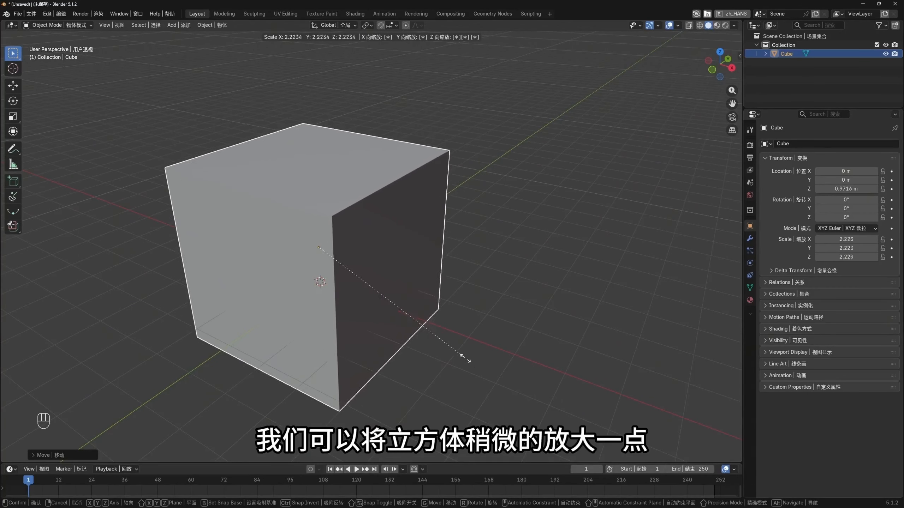
left_click(470, 366)
scroll(409, 328, "down", 4)
middle_click_drag(359, 260, 409, 305)
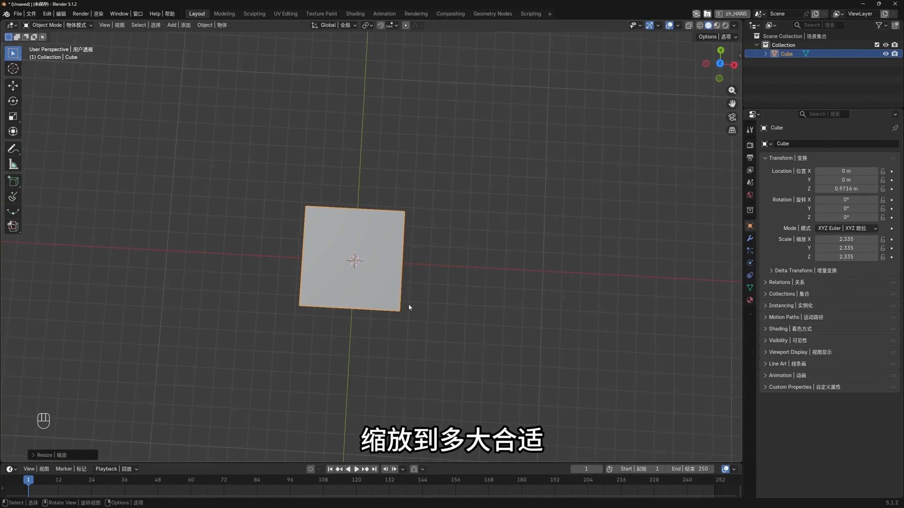
Reduce the cube uniformly to a scale of about 2.03 in the top orthographic view
key("KP_7")
key("s")
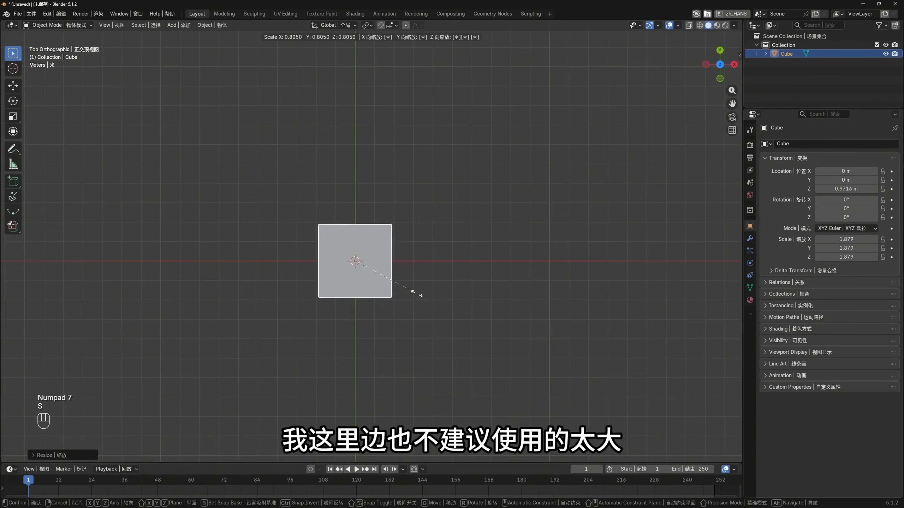
left_click(419, 303)
scroll(421, 307, "up", 1)
middle_click_drag(420, 306, 398, 306, "shift")
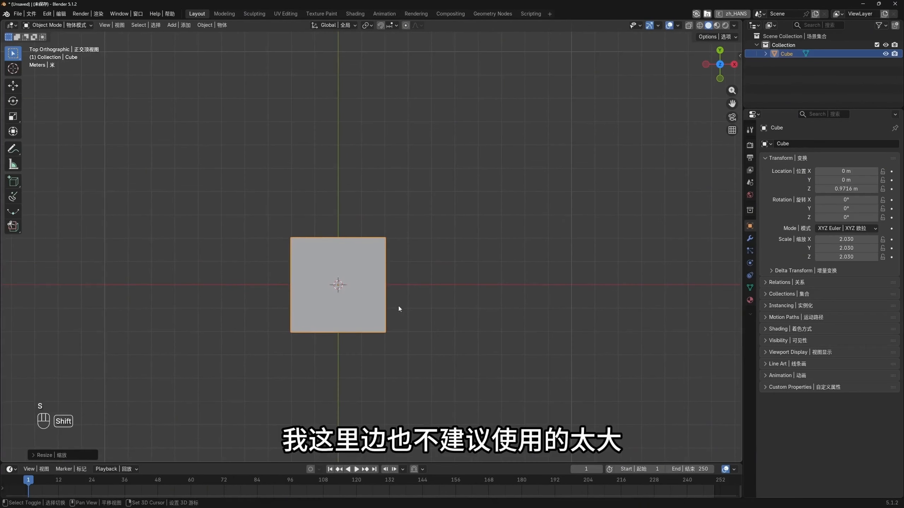
scroll(364, 258, "up", 1)
middle_click_drag(365, 258, 369, 269, "shift")
middle_click_drag(458, 271, 460, 274, "shift")
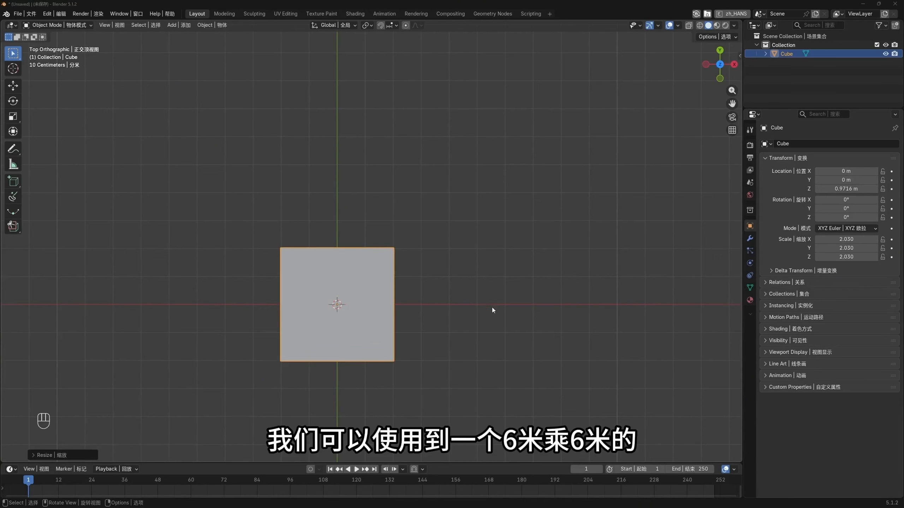
Enlarge the cube uniformly to a scale of about 3.0, giving a footprint of about 6 m by 6 m
key("s")
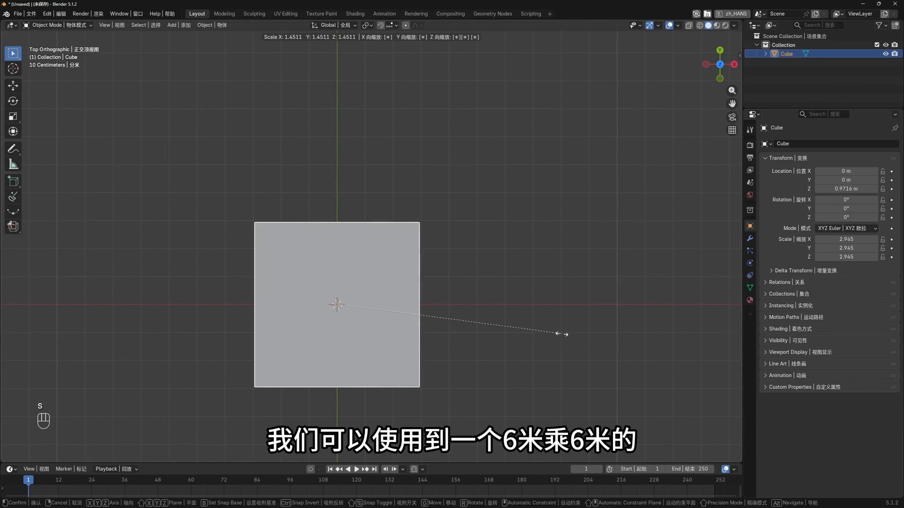
left_click(564, 334)
middle_click_drag(566, 336, 374, 284)
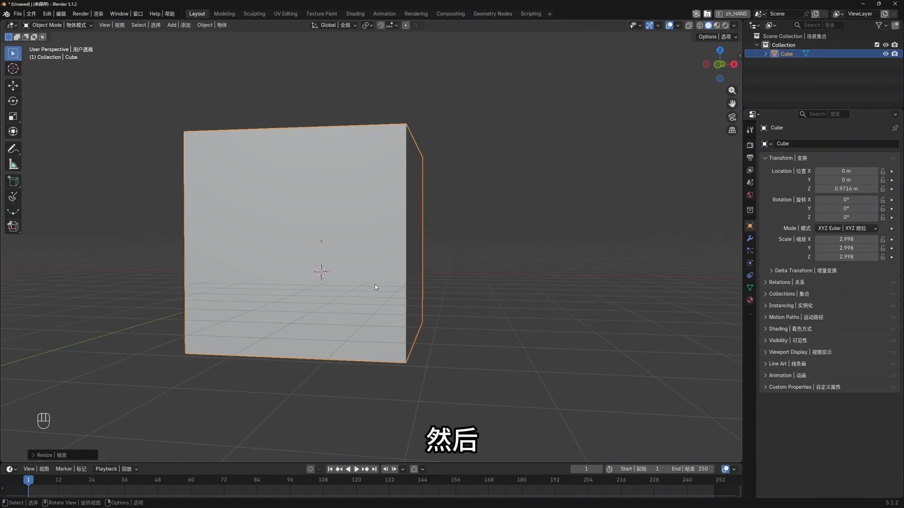
Raise the enlarged cube along Z to a location of about 2.97 m so its base reaches the ground
key("g")
key("z")
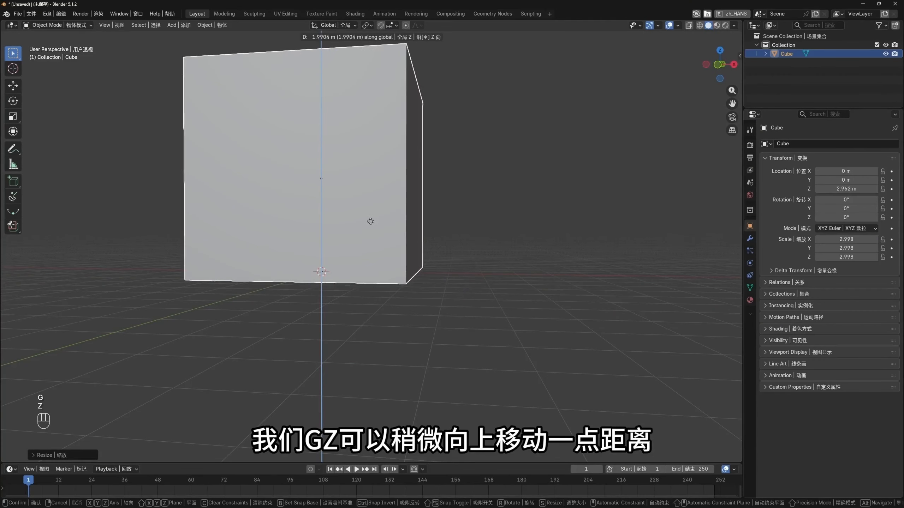
left_click(370, 222)
Flatten the cube along Z to a Z scale of about 0.64
middle_click_drag(443, 266, 418, 272)
middle_click_drag(383, 231, 390, 286, "shift")
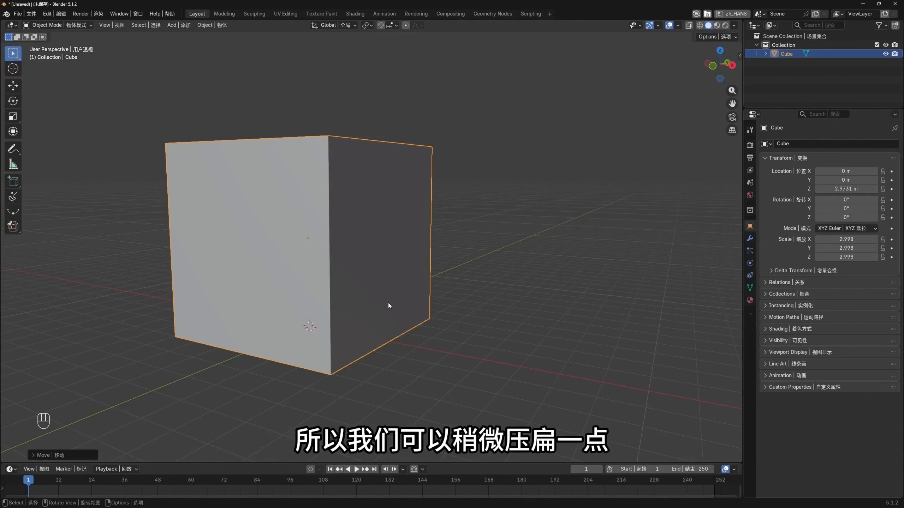
middle_click_drag(399, 295, 404, 272)
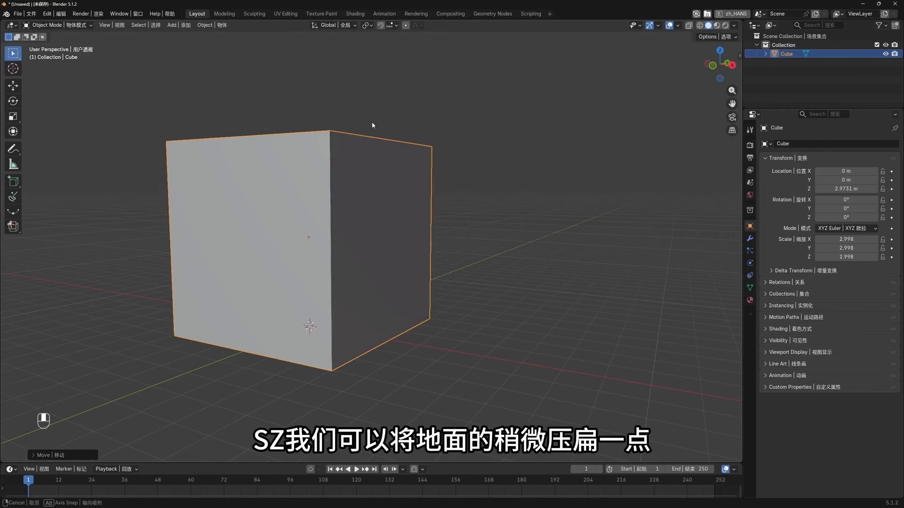
key("s")
key("z")
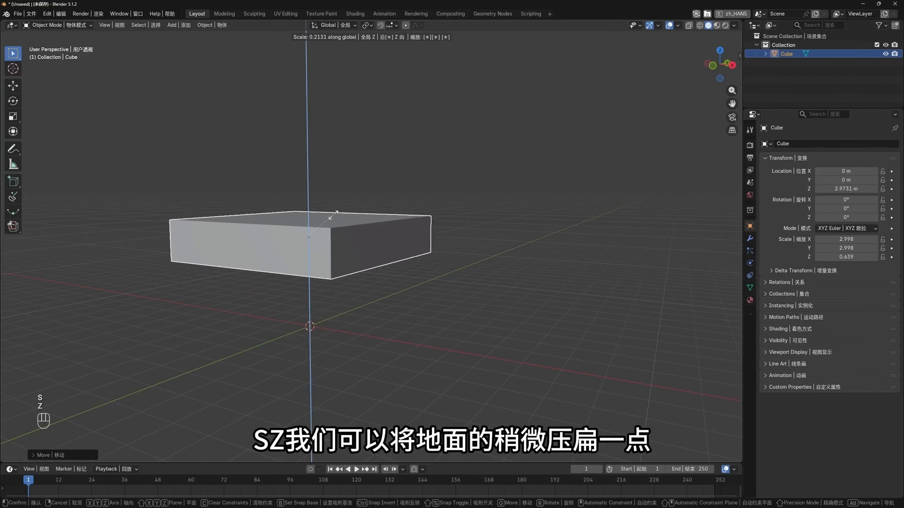
left_click(333, 215)
Lower the flattened cube along Z in the front view to about 0.65 m so it sits on the ground line
key("KP_1")
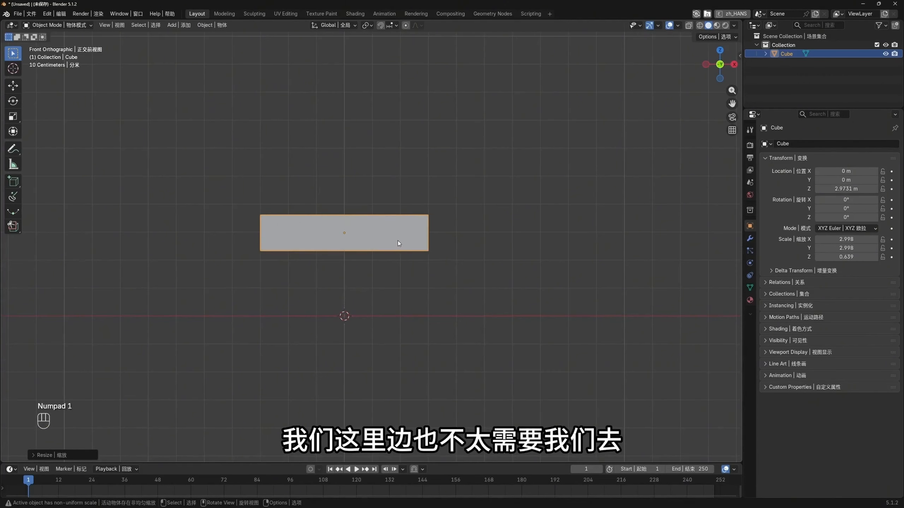
key("g")
key("z")
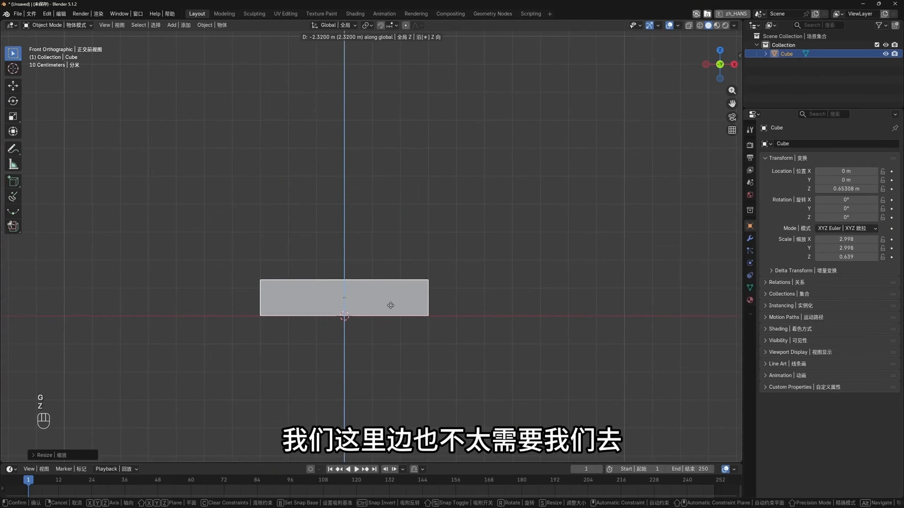
left_click(391, 305)
Thicken the slab slightly along Z to a Z scale of about 0.70
middle_click_drag(390, 305, 386, 275)
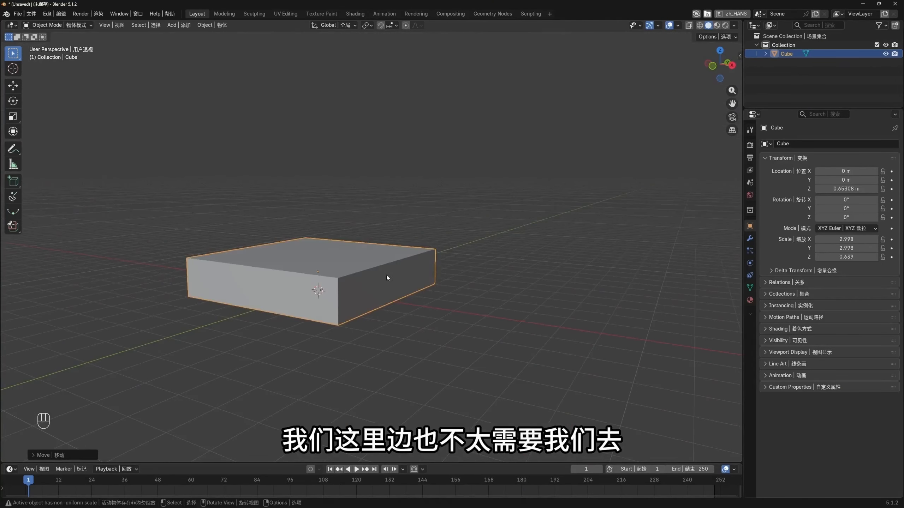
key("s")
key("z")
left_click(410, 277)
Shift the thickened slab up along Z in the front view to about 0.70 m, resting its base on the ground line
key("KP_1")
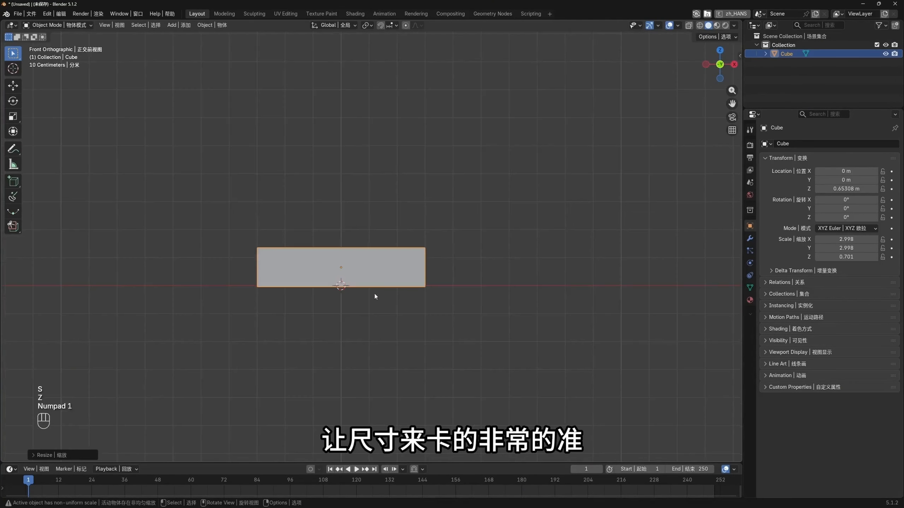
scroll(377, 293, "up", 2)
key("g")
key("z")
key("x")
key("z")
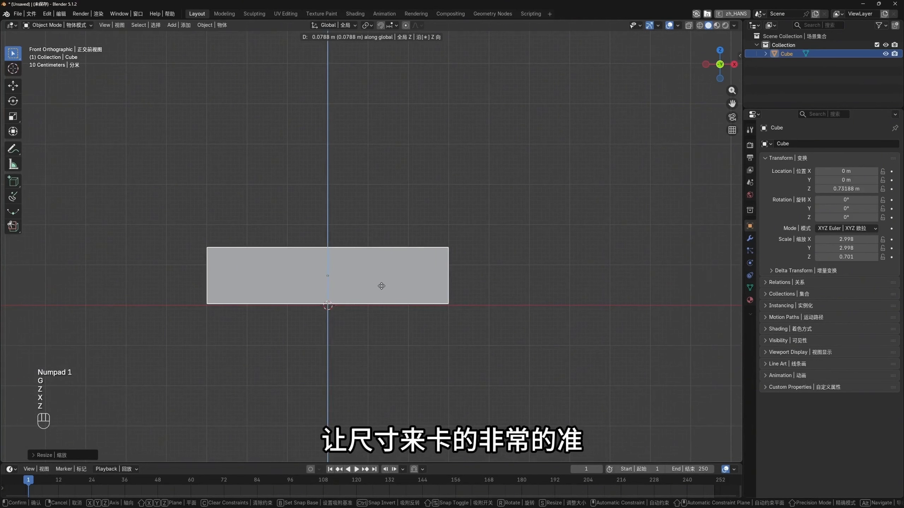
left_click(382, 287)
middle_click_drag(381, 287, 376, 330)
middle_click_drag(376, 329, 380, 263, "shift")
scroll(418, 281, "down", 1)
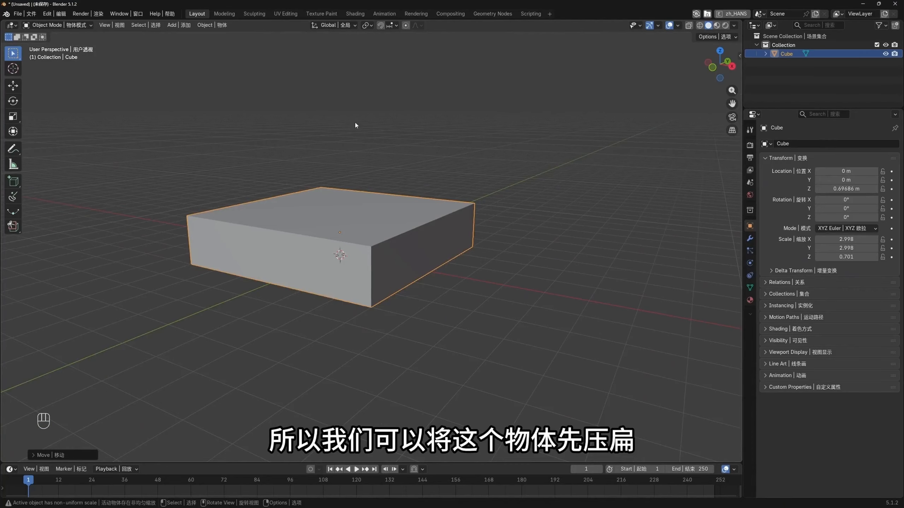
middle_click_drag(484, 272, 423, 250)
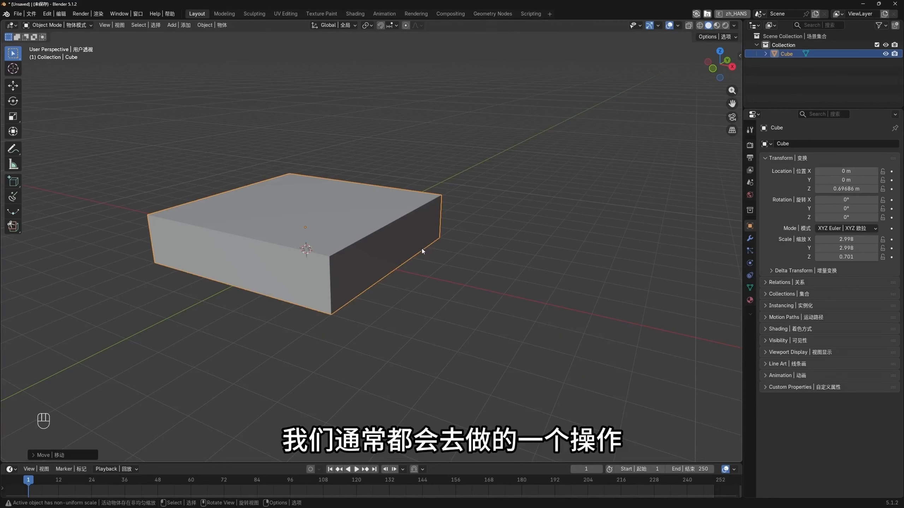
middle_click_drag(404, 251, 347, 248)
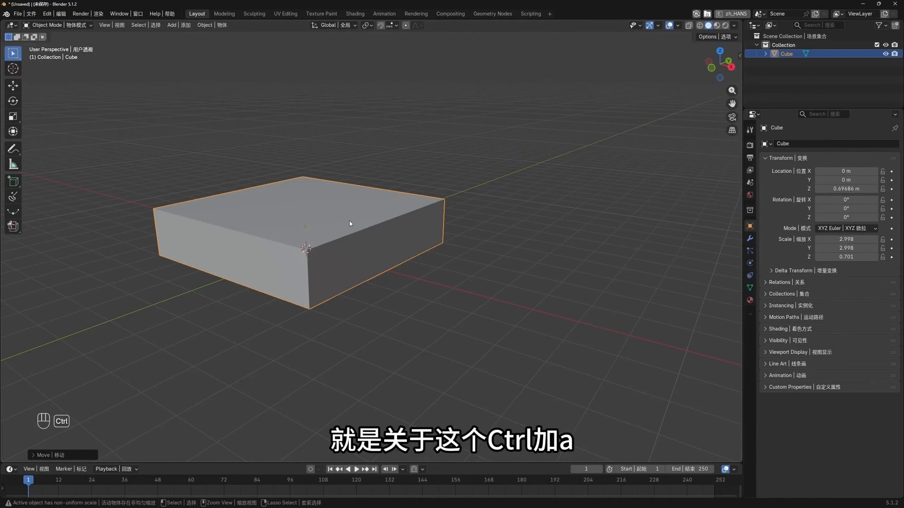
key("ctrl+a")
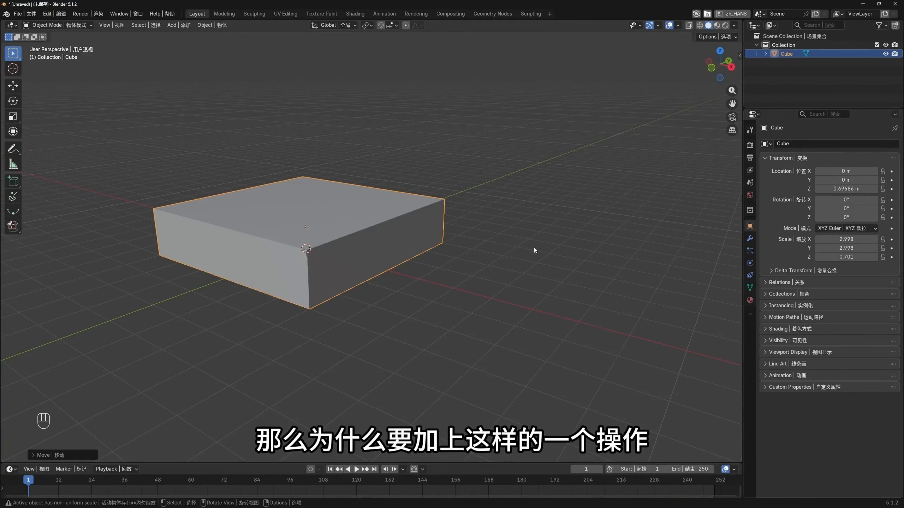
Duplicate the slab and place the copy about 8.7 m away along the X axis
middle_click_drag(330, 241, 385, 259)
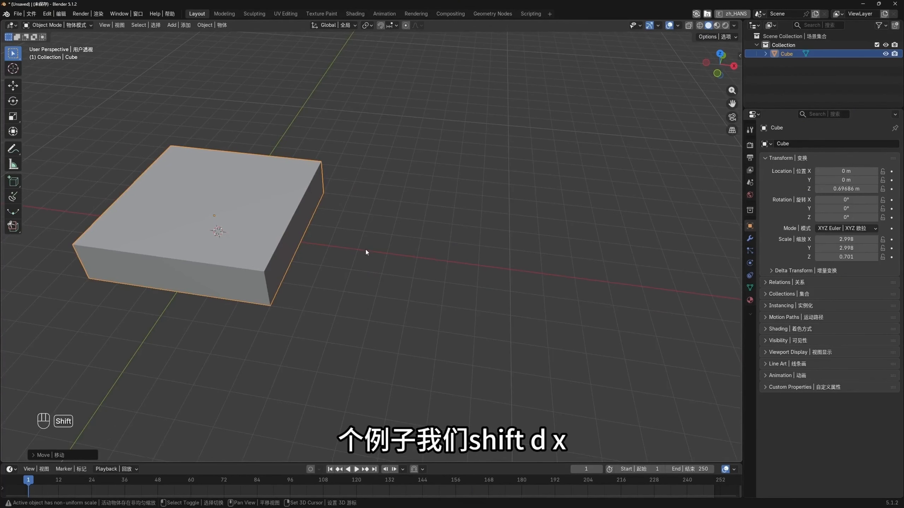
key("shift+d")
key("x")
left_click(596, 323)
middle_click_drag(595, 323, 397, 278)
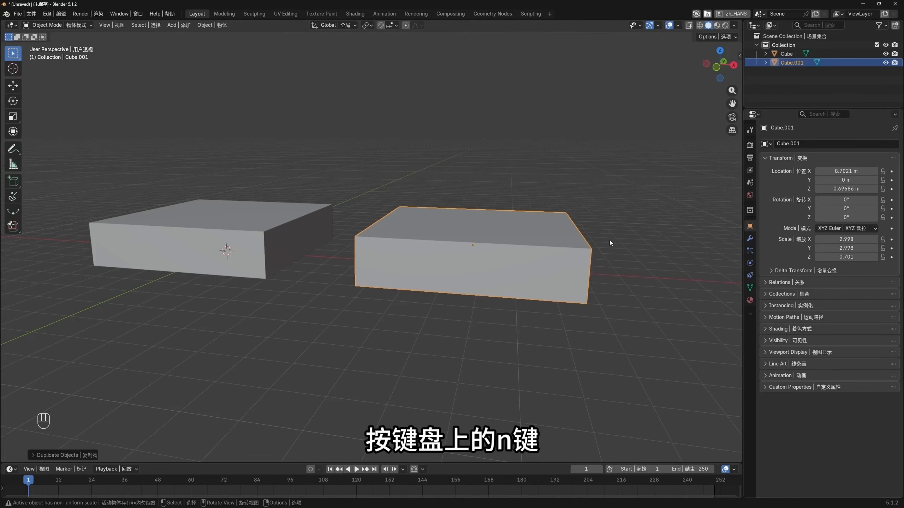
Show the item transform values in the viewport and compare the scale and dimensions of the two slabs
key("n")
middle_click_drag(523, 285, 533, 268)
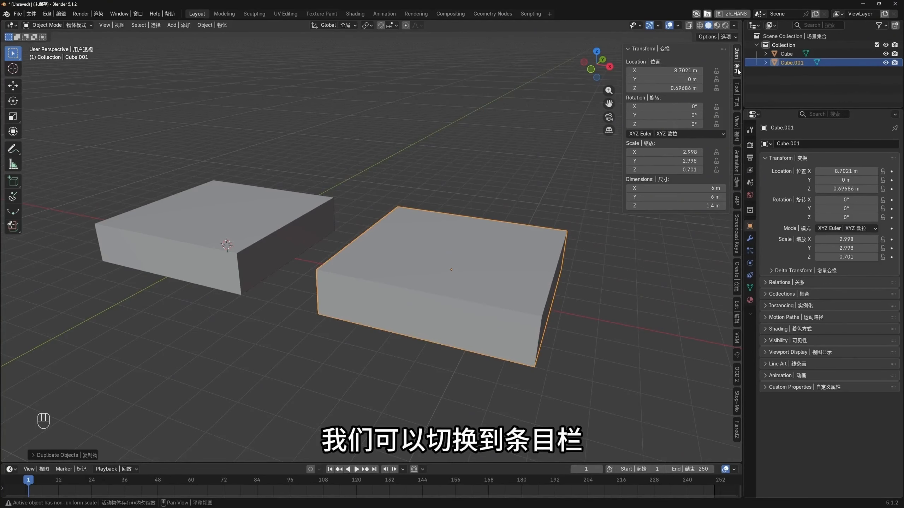
middle_click_drag(427, 259, 454, 269)
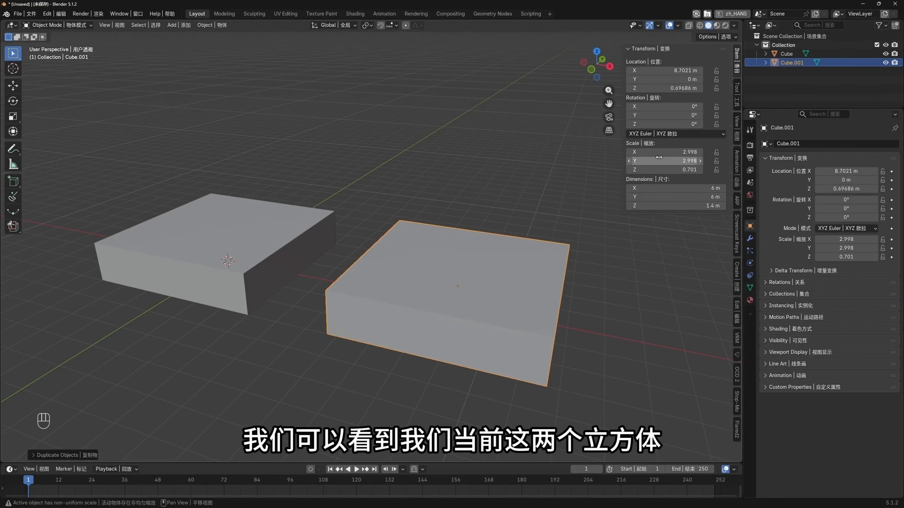
left_click(265, 229)
left_click(420, 293)
left_click(242, 219)
left_click(432, 302)
left_click(246, 224)
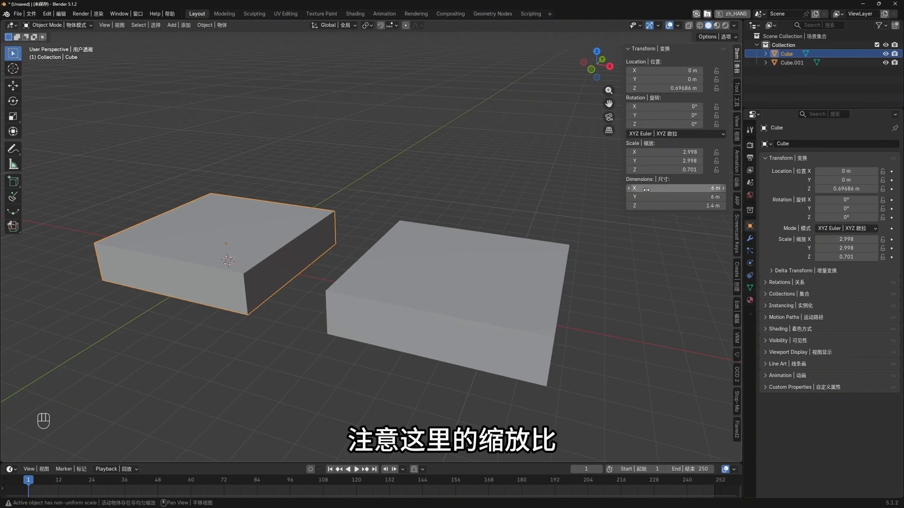
Add a Bevel modifier to the original slab with an amount of 0.19 m and inspect the bevelled corners
middle_click_drag(274, 265, 319, 264)
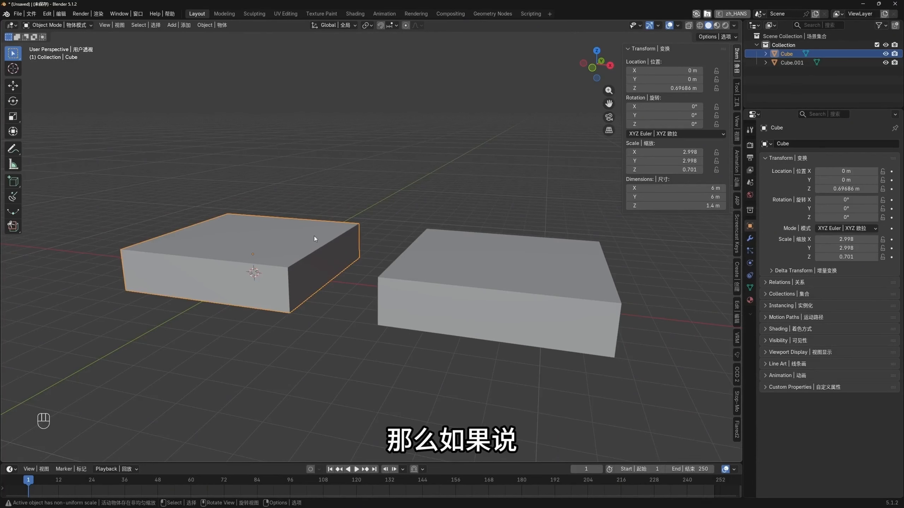
left_click(750, 238)
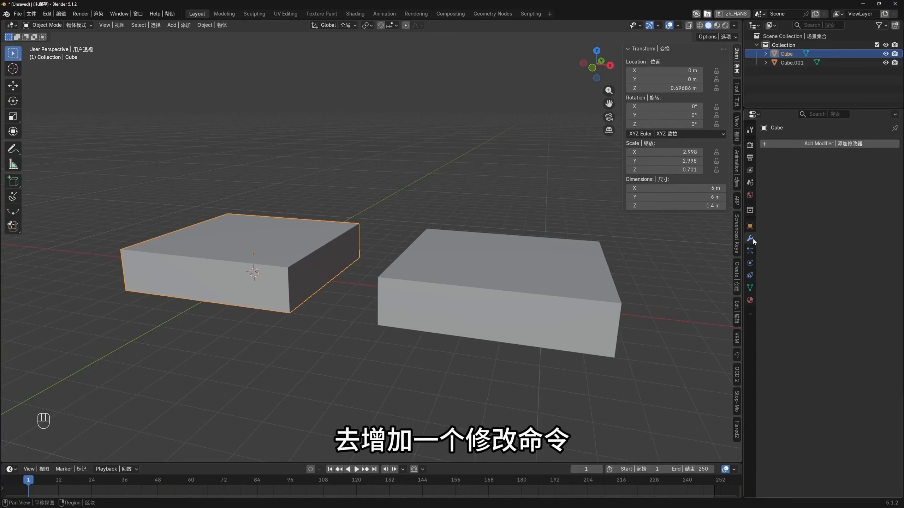
left_click(826, 142)
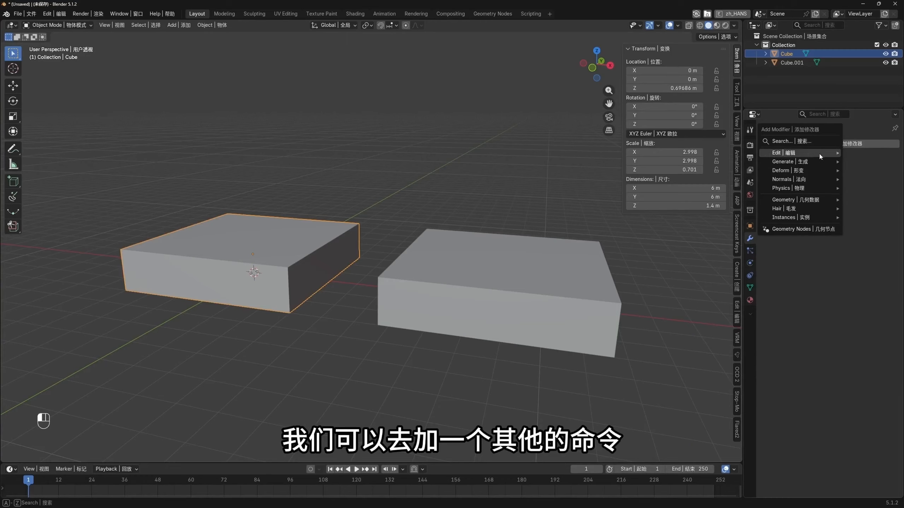
mouse_move(811, 161)
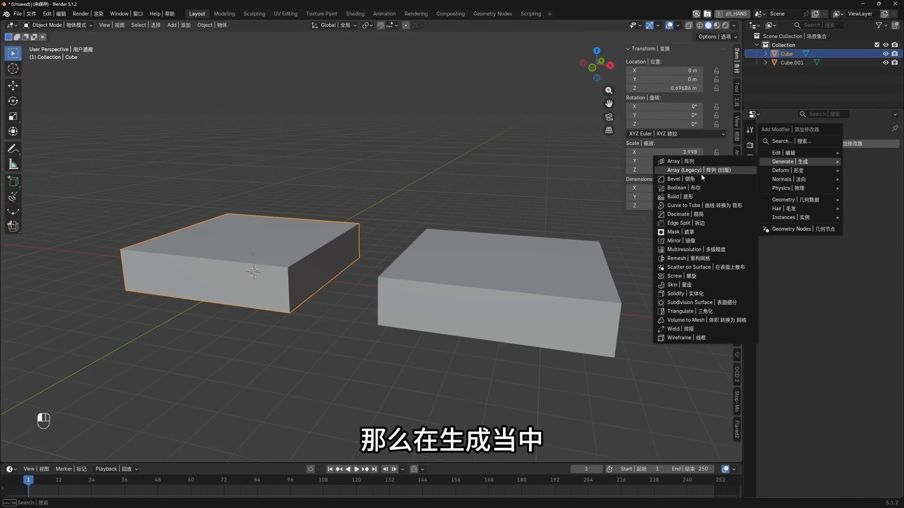
left_click(691, 181)
middle_click_drag(261, 304, 281, 286)
mouse_move(850, 193)
left_mouse_down()
mouse_move(875, 193)
mouse_move(858, 193)
left_mouse_up()
middle_click_drag(299, 296, 336, 294)
scroll(326, 292, "up", 1)
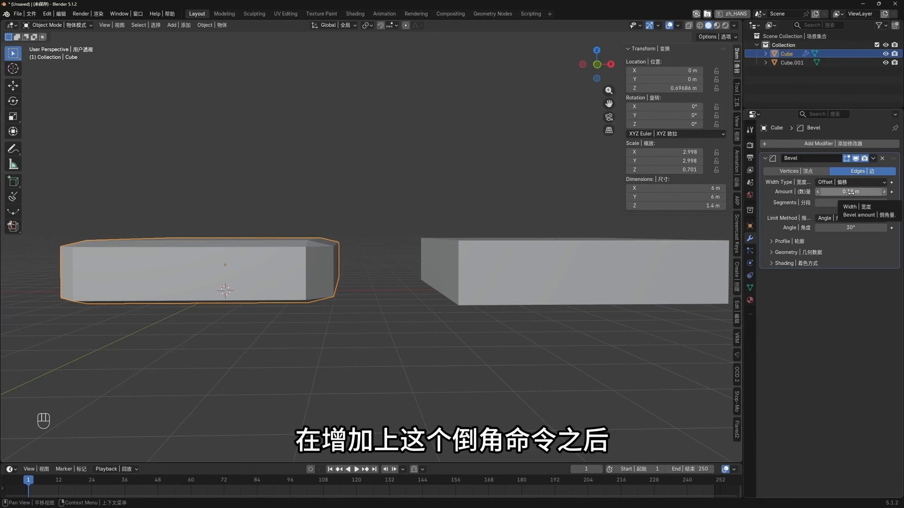
middle_click_drag(353, 280, 320, 305)
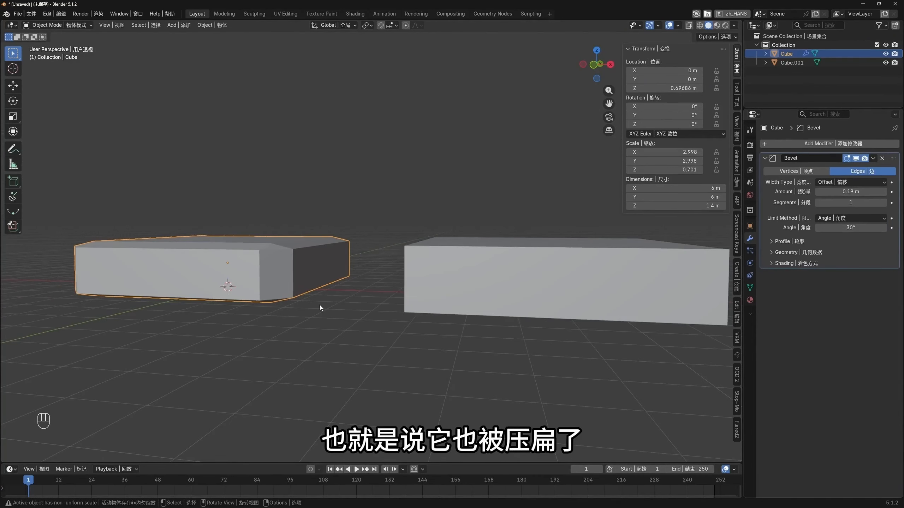
Apply the scale transform to the duplicate slab
middle_click_drag(491, 337, 412, 321, "shift")
left_click(451, 285)
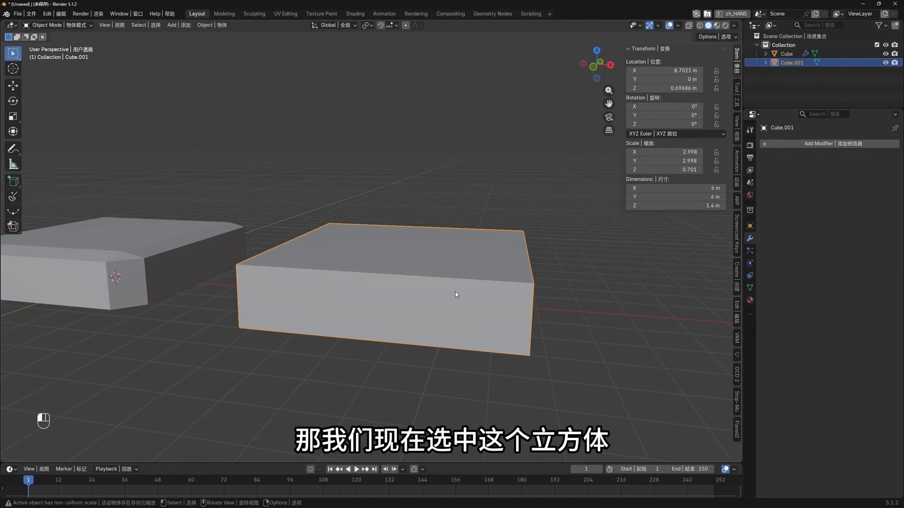
middle_click_drag(443, 292, 451, 276)
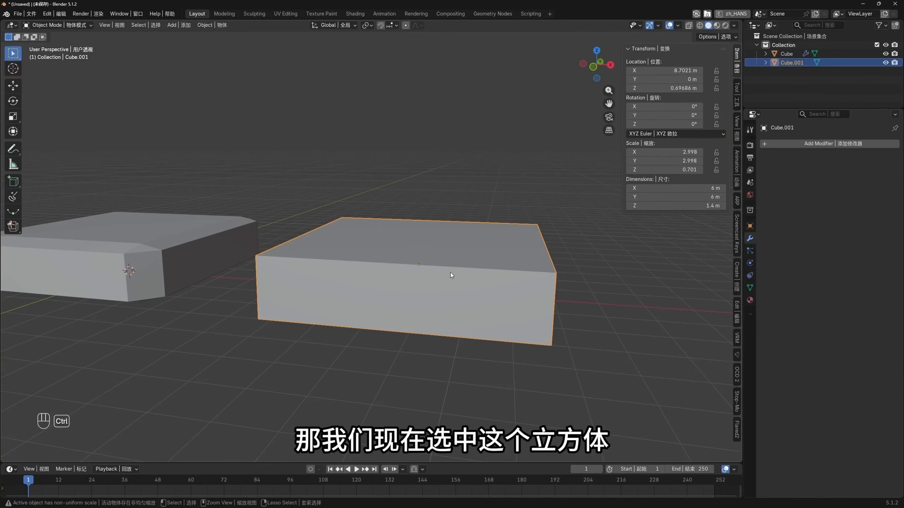
key("ctrl+a")
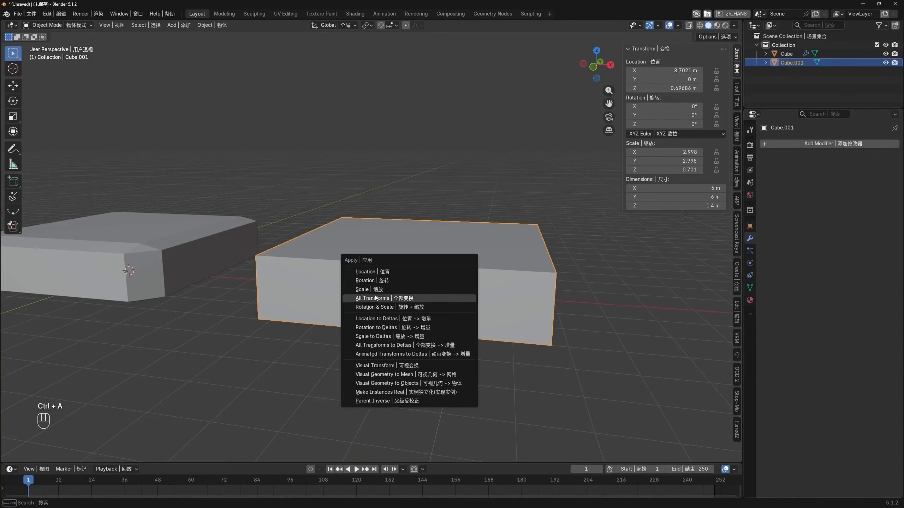
left_click(392, 290)
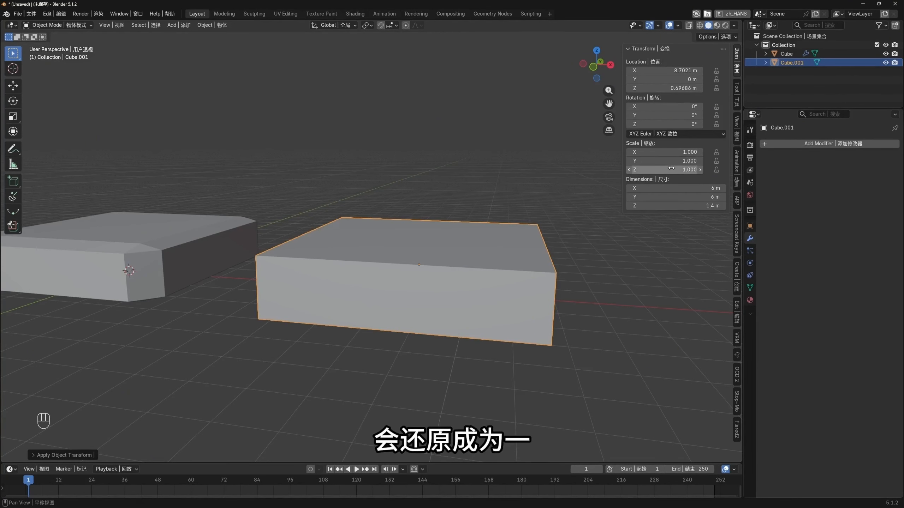
Add a Bevel modifier with an amount of 0.2 m to the duplicate slab and compare its bevel with the original's
left_click(793, 143)
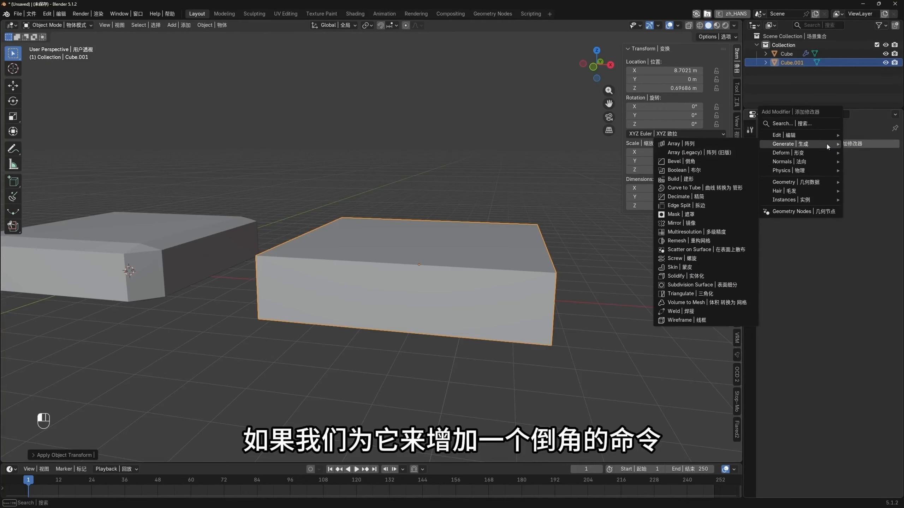
left_click(695, 163)
mouse_move(850, 191)
left_mouse_down()
mouse_move(882, 192)
mouse_move(862, 192)
left_mouse_up()
scroll(449, 290, "down", 1)
middle_click_drag(450, 292, 493, 284)
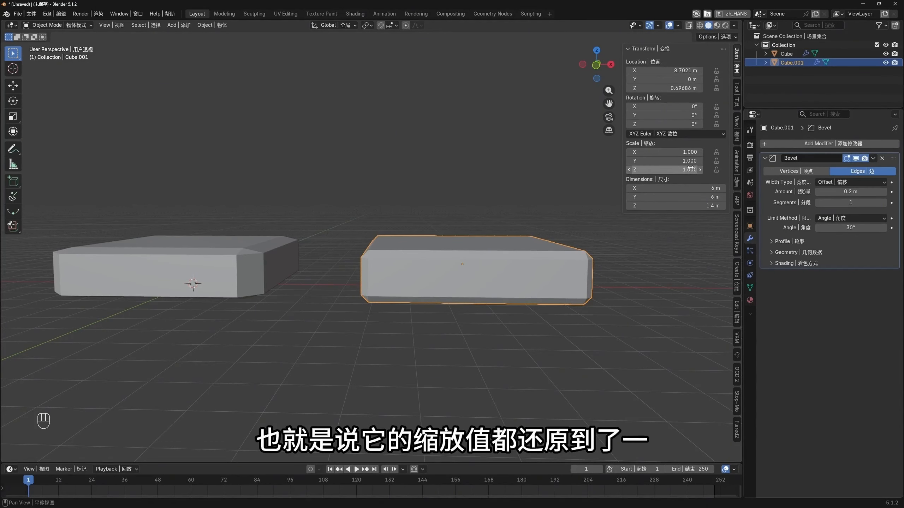
left_click(226, 279)
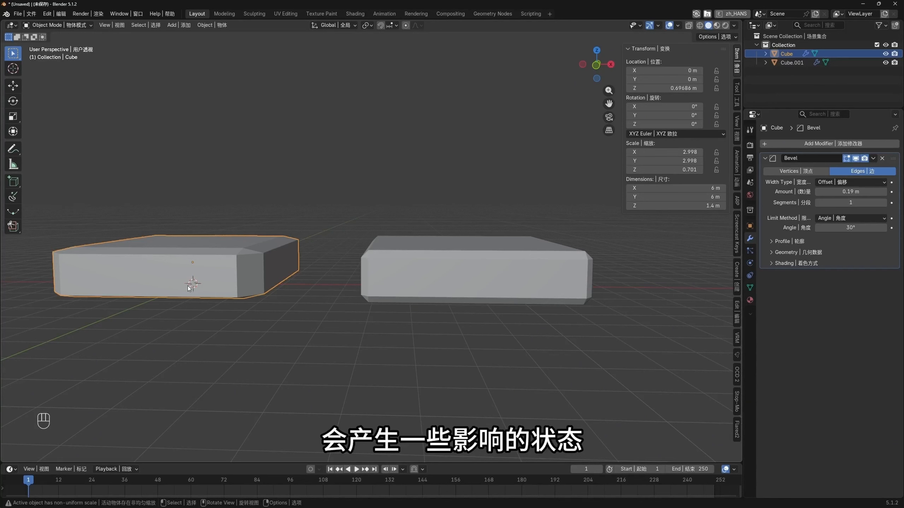
middle_click_drag(364, 282, 309, 270)
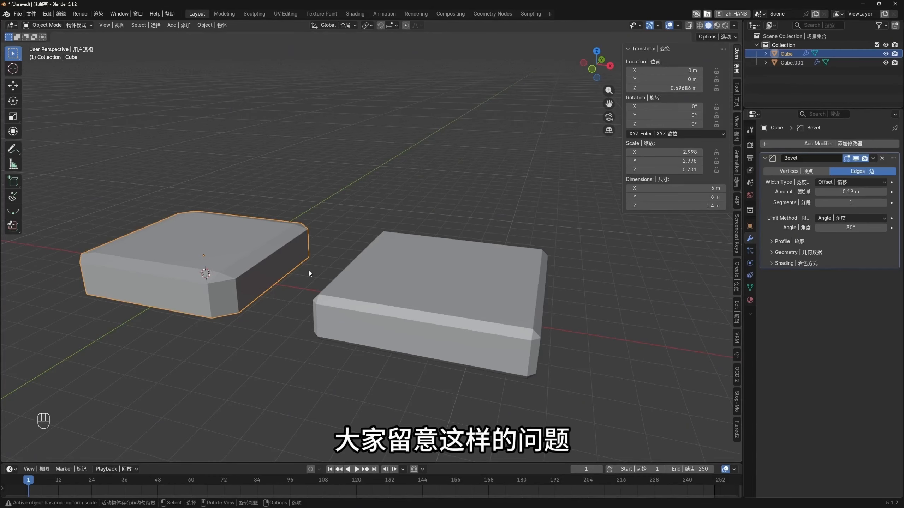
Delete the duplicate slab
left_click(449, 305)
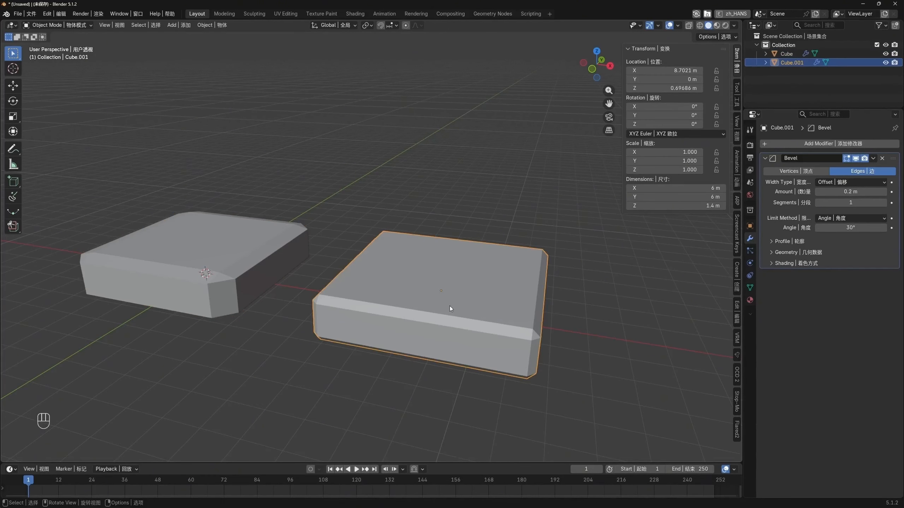
key("x")
left_click(449, 306)
Apply the scale transform to the original slab and inspect its bevelled edges
middle_click_drag(326, 294, 385, 303, "shift")
left_click(329, 290)
middle_click_drag(328, 290, 305, 296)
middle_click_drag(265, 264, 281, 259, "shift")
key("ctrl+a")
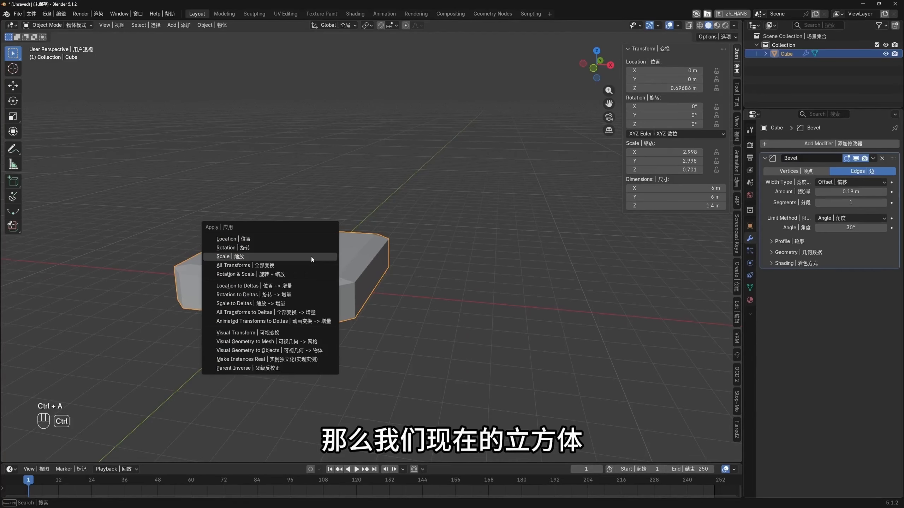
left_click(267, 256)
middle_click_drag(301, 291, 374, 246)
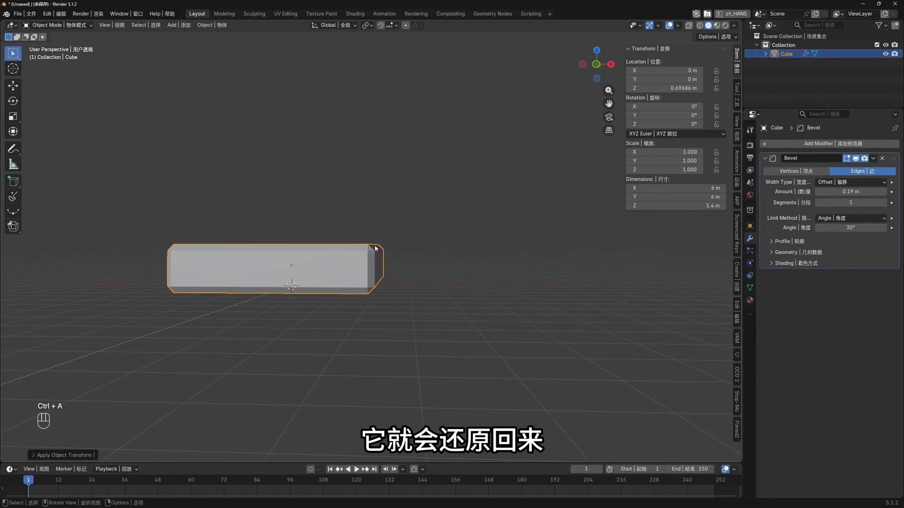
Remove the Bevel modifier from the slab and hide the item transform values in the viewport
left_click(883, 159)
middle_click_drag(324, 238, 409, 320)
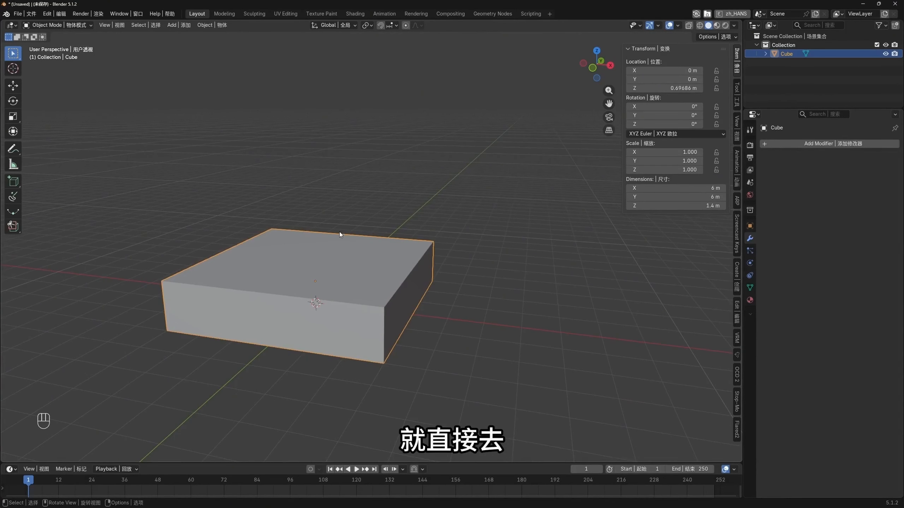
key("n")
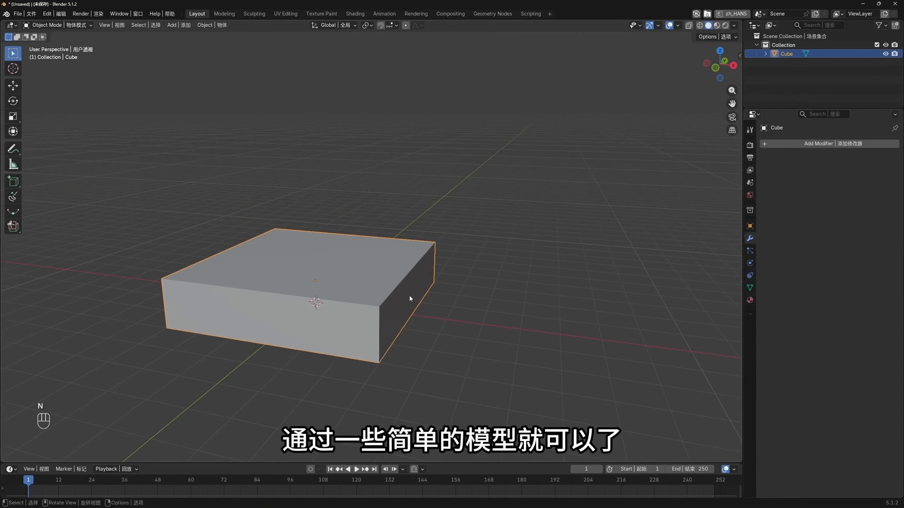
Duplicate the slab and raise the copy along Z so it sits above the original
middle_click_drag(409, 296, 378, 297, "shift")
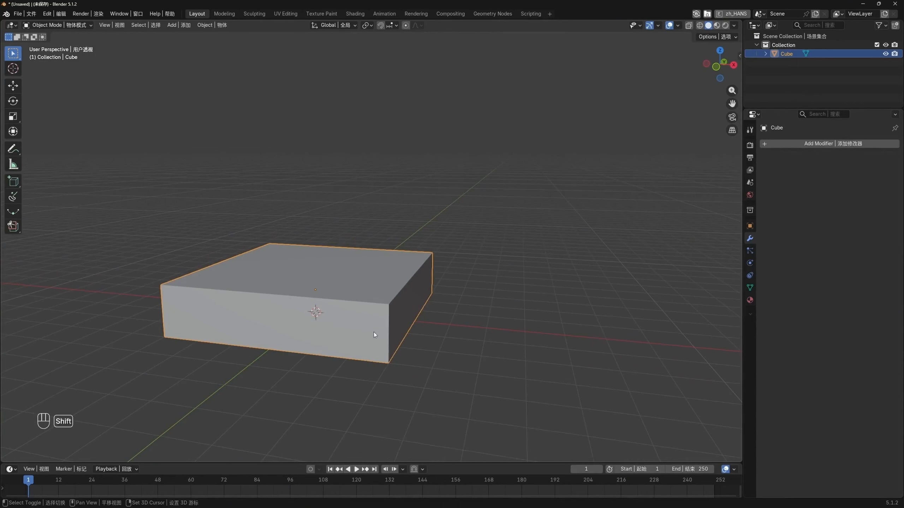
middle_click_drag(373, 333, 368, 316)
left_click(373, 314)
key("shift+d")
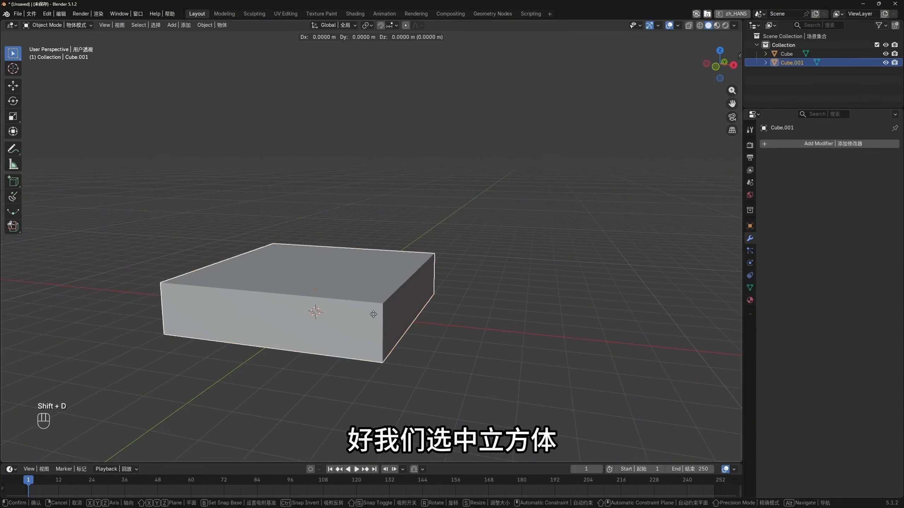
key("z")
left_click(375, 269)
Scale the upper slab down uniformly to about 0.97
middle_click_drag(388, 298, 397, 317)
key("s")
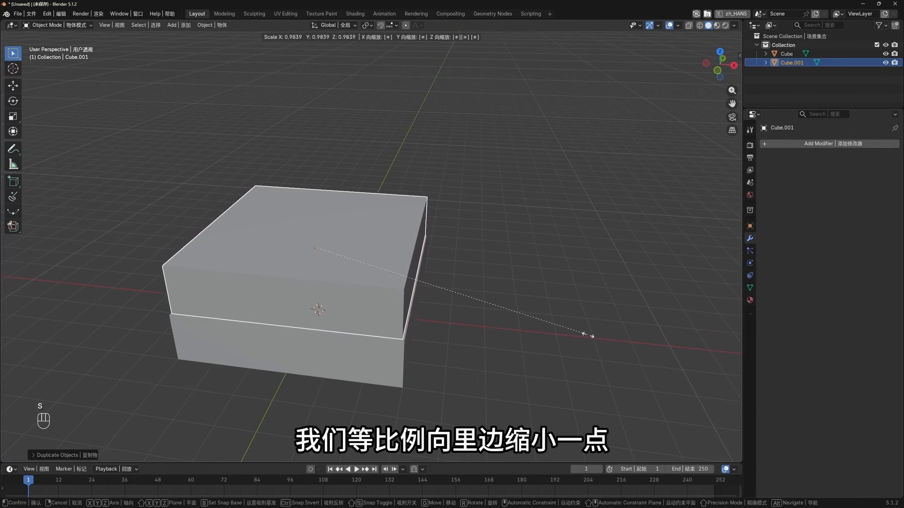
left_click(585, 337)
middle_click_drag(585, 337, 356, 274)
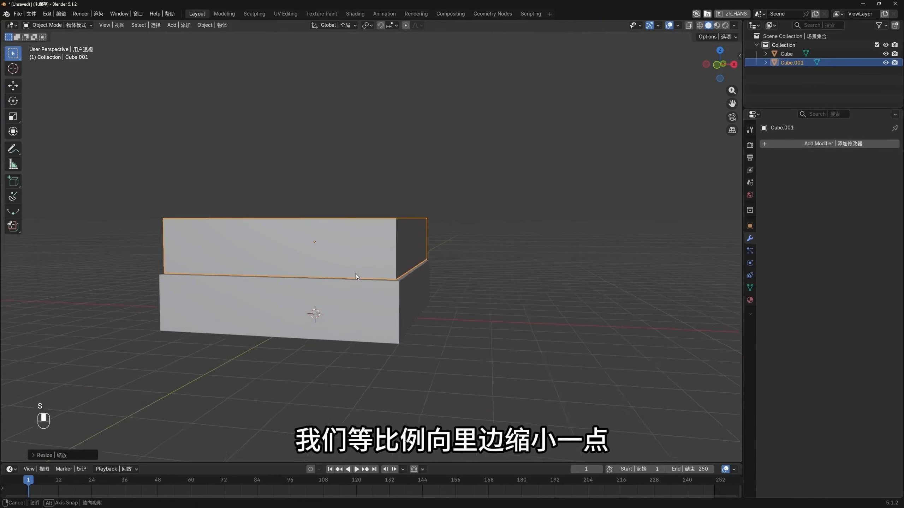
Flatten the upper slab along Z to a thickness of about 0.66 m
key("s")
key("z")
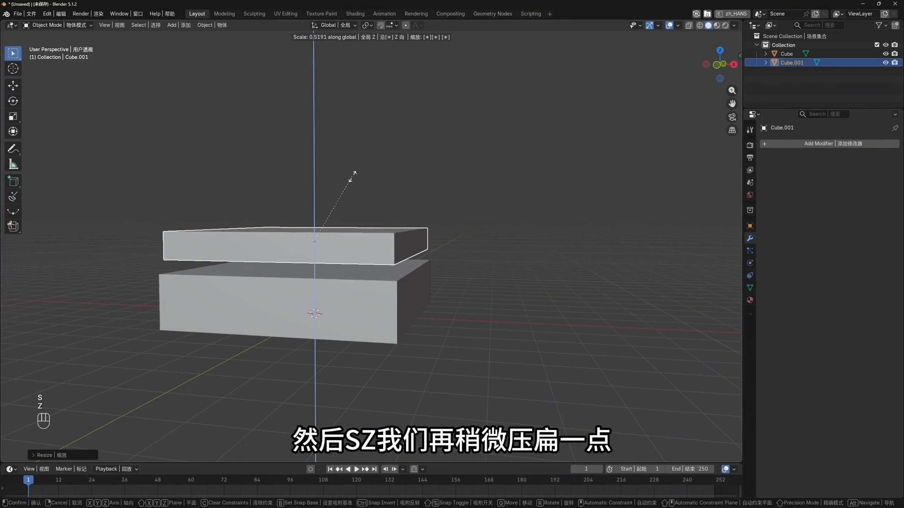
left_click(347, 187)
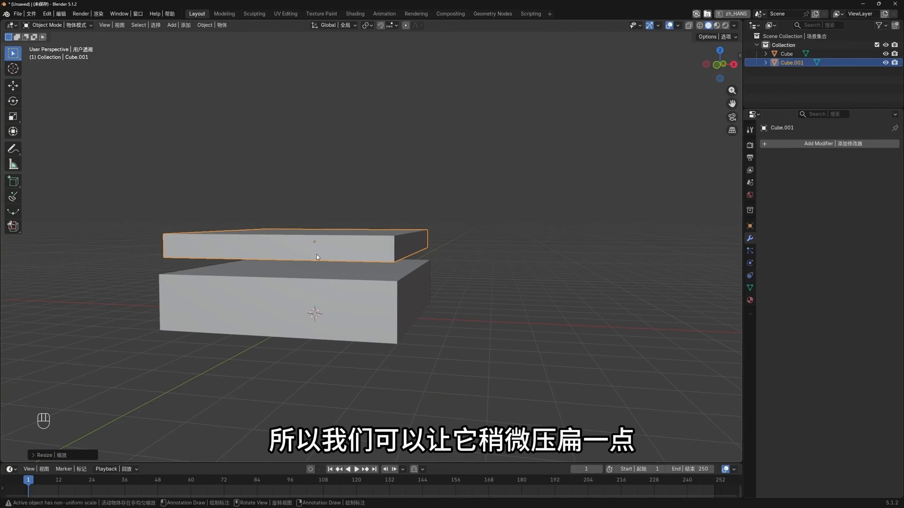
key("s")
key("z")
left_click(366, 193)
Narrow the upper slab along X into a long block and move it to the base slab's negative X edge
middle_click_drag(365, 196, 352, 283)
key("s")
key("x")
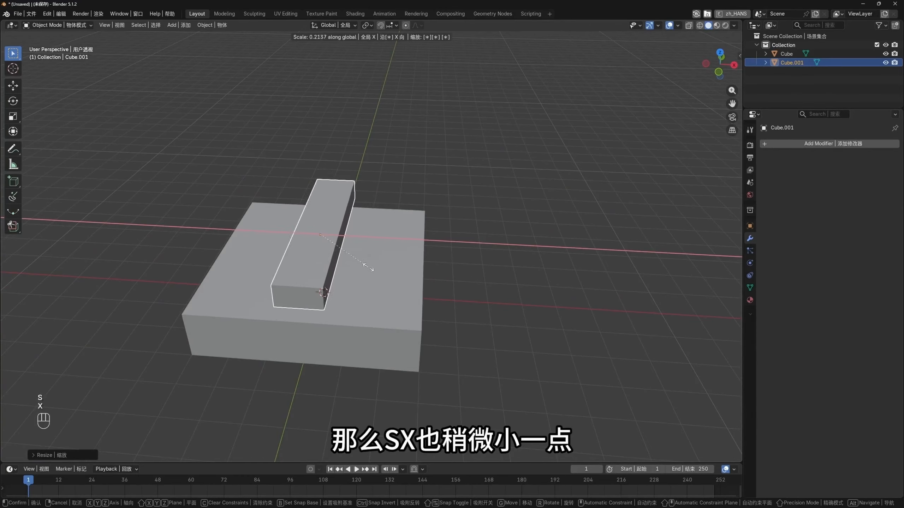
left_click(386, 271)
middle_click_drag(363, 266, 377, 276)
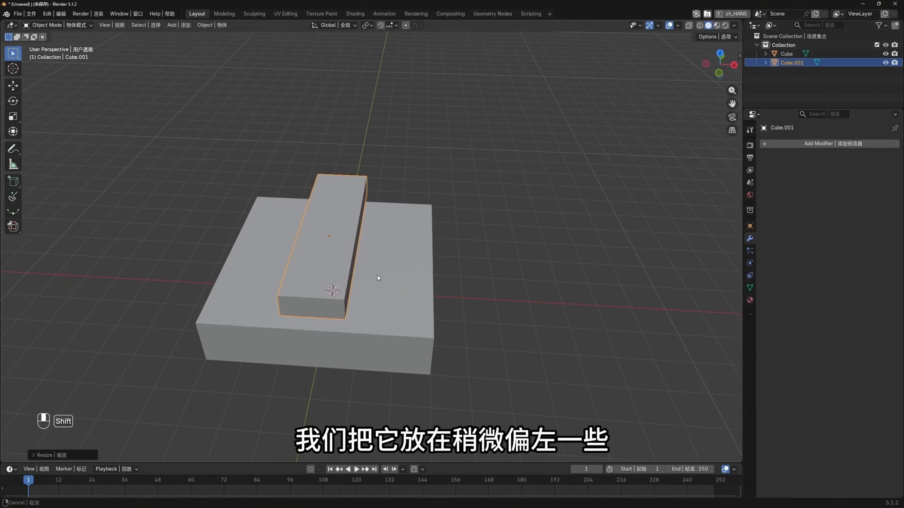
key("g")
key("x")
left_click(310, 268)
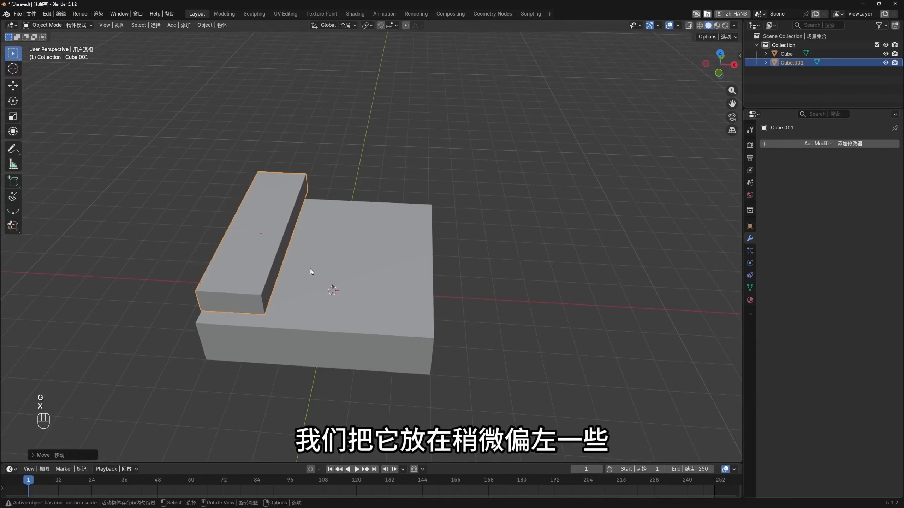
Lower the long block along Z towards the base slab's top face and nudge it along X
middle_click_drag(310, 269, 300, 242)
key("g")
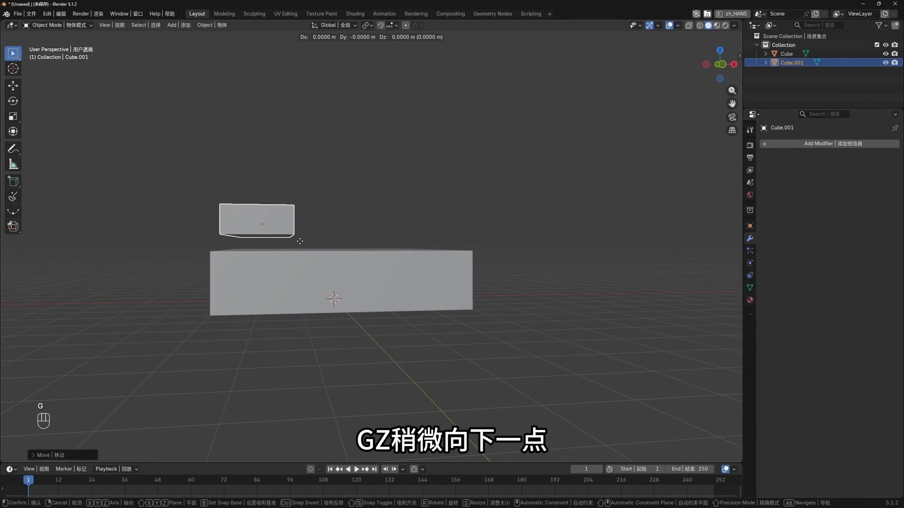
key("z")
left_click(300, 258)
middle_click_drag(300, 258, 372, 252)
key("g")
key("x")
left_click(356, 313)
Raise the long block slightly off the base slab, then lower it along Z to about 1.71 m to seat it on the top face
scroll(362, 284, "up", 4)
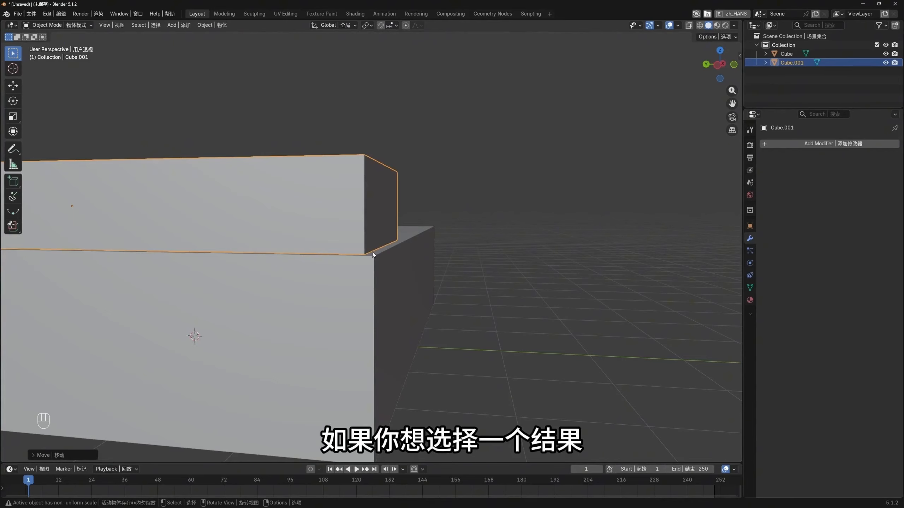
key("g")
key("z")
left_click(377, 257)
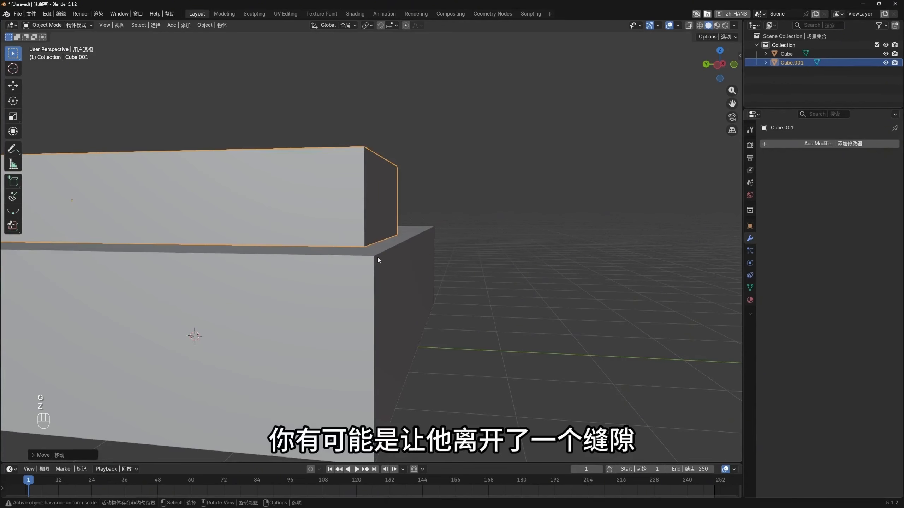
middle_click_drag(377, 257, 409, 243)
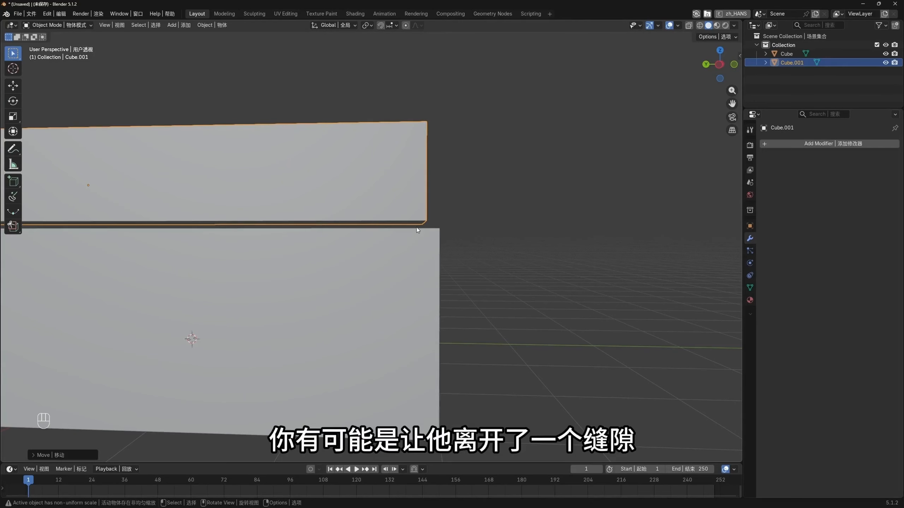
key("g")
key("z")
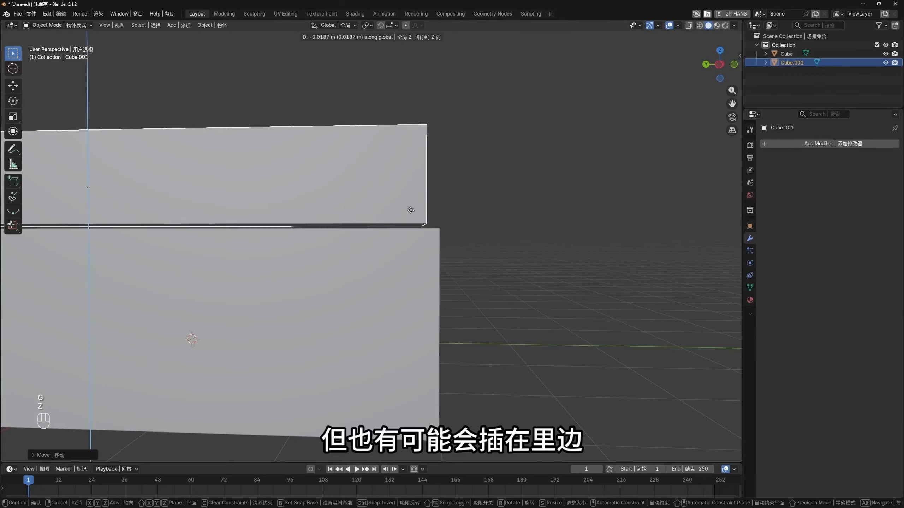
left_click(410, 216)
middle_click_drag(410, 216, 424, 241)
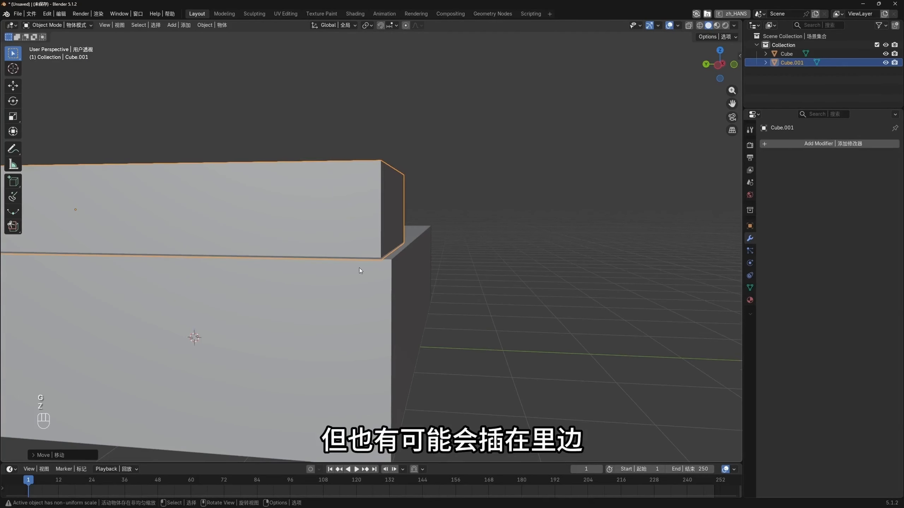
scroll(395, 273, "down", 4)
middle_click_drag(396, 272, 360, 288)
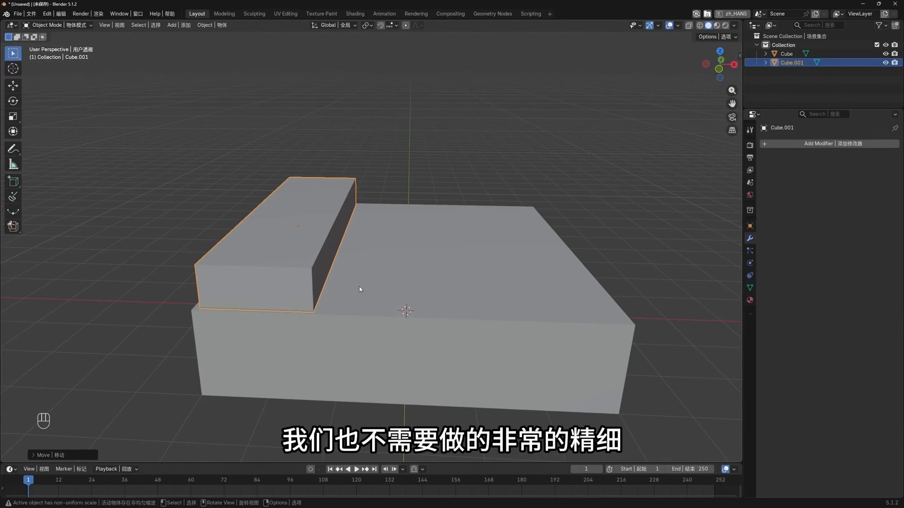
Widen the long block along X to about 1.79 m and shift it along X to about -1.99 m
scroll(358, 287, "down", 3)
middle_click_drag(378, 257, 395, 265)
key("s")
key("x")
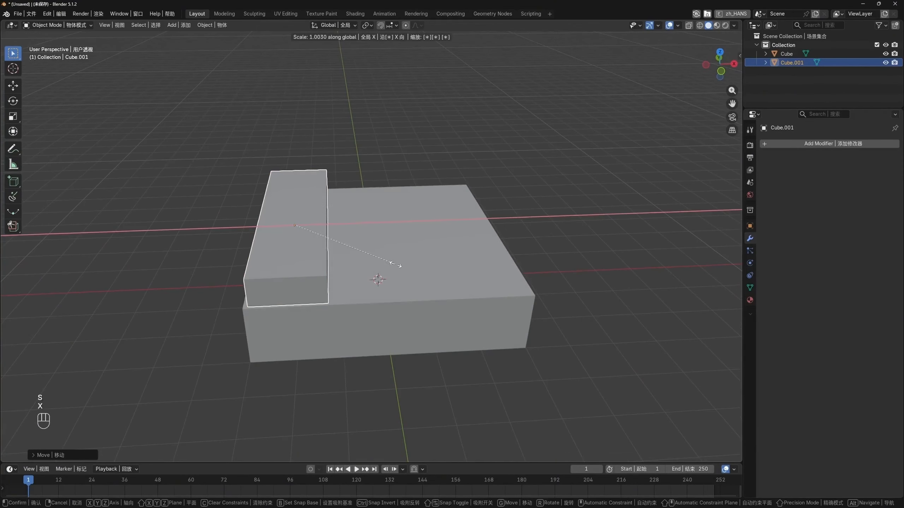
left_click(366, 262)
key("g")
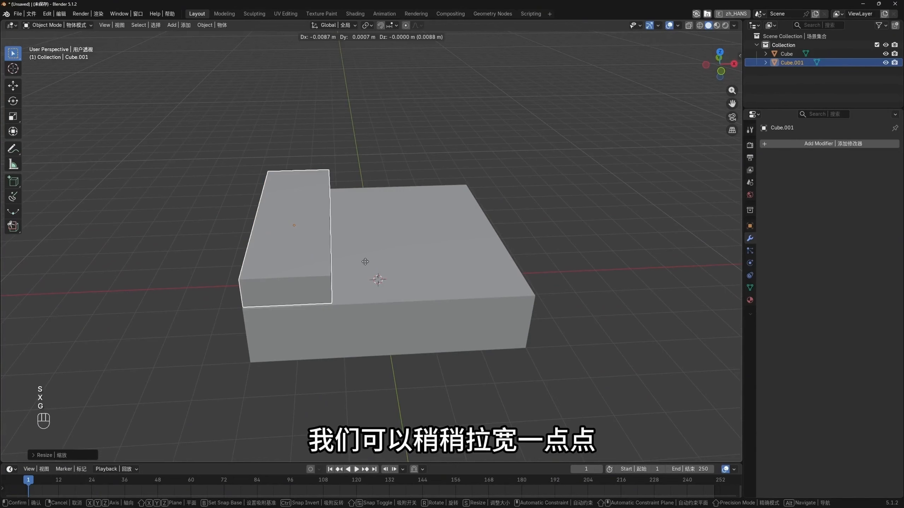
key("x")
left_click(368, 262)
middle_click_drag(370, 262, 339, 261)
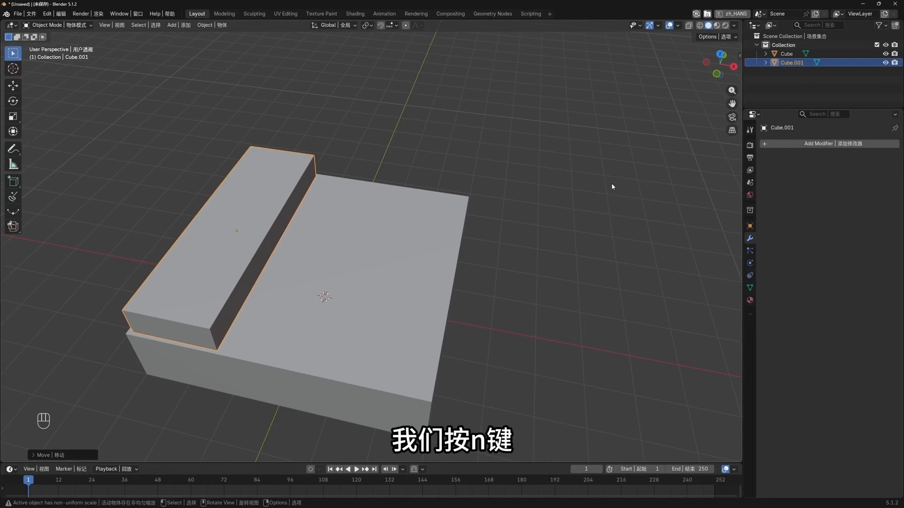
Show the item transform values in the viewport and apply the scale transform to the long block
key("n")
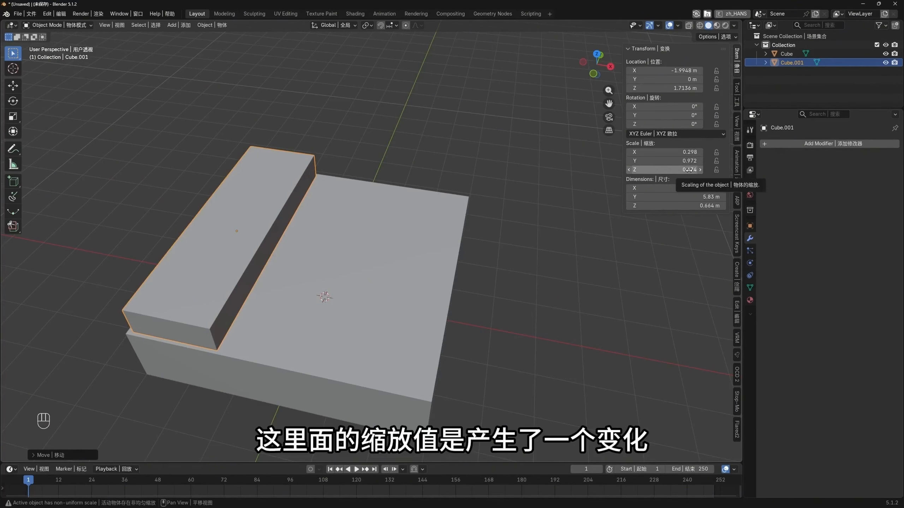
middle_click_drag(117, 246, 233, 257)
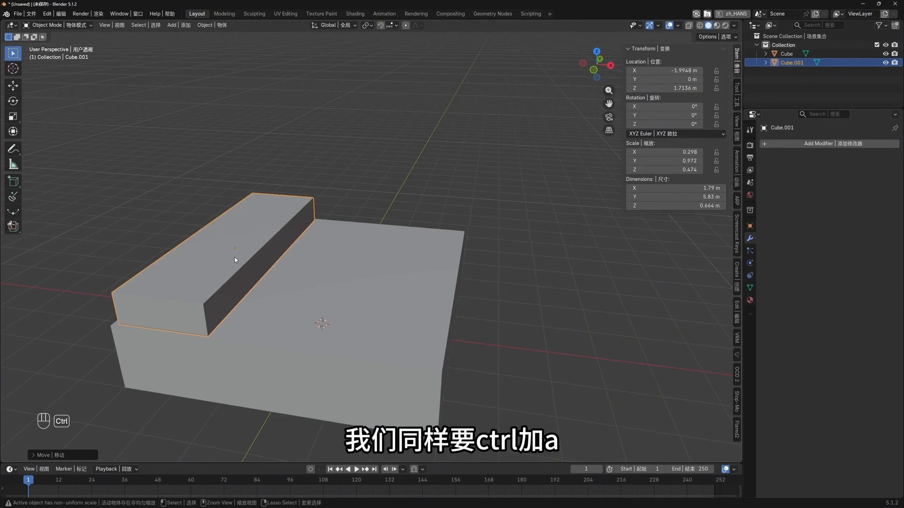
key("ctrl+a")
left_click(228, 258)
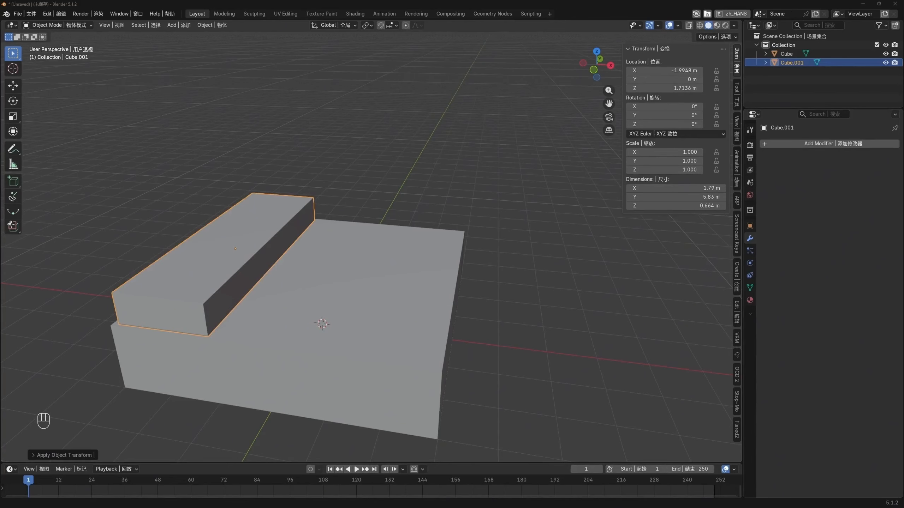
Select the long block on top of the base slab and switch it to Edit Mode
middle_click_drag(512, 320, 277, 326)
middle_click_drag(409, 278, 346, 196)
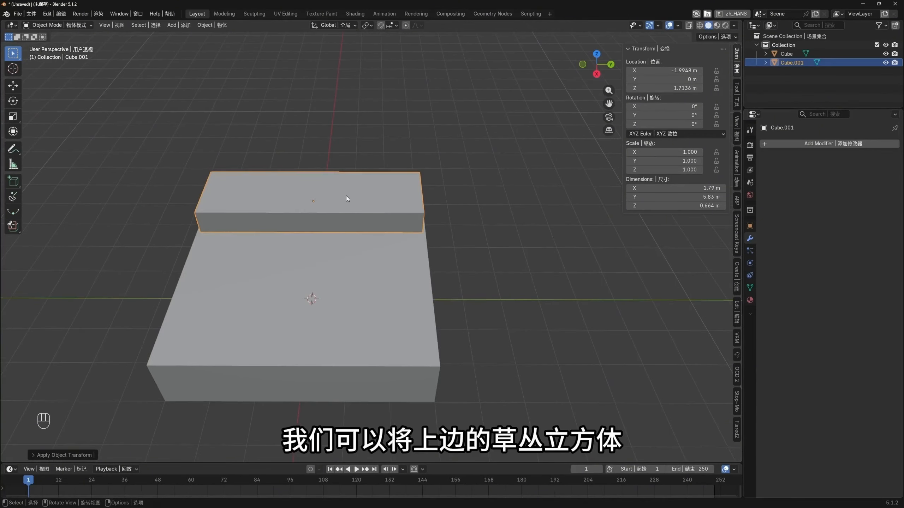
left_click(338, 217)
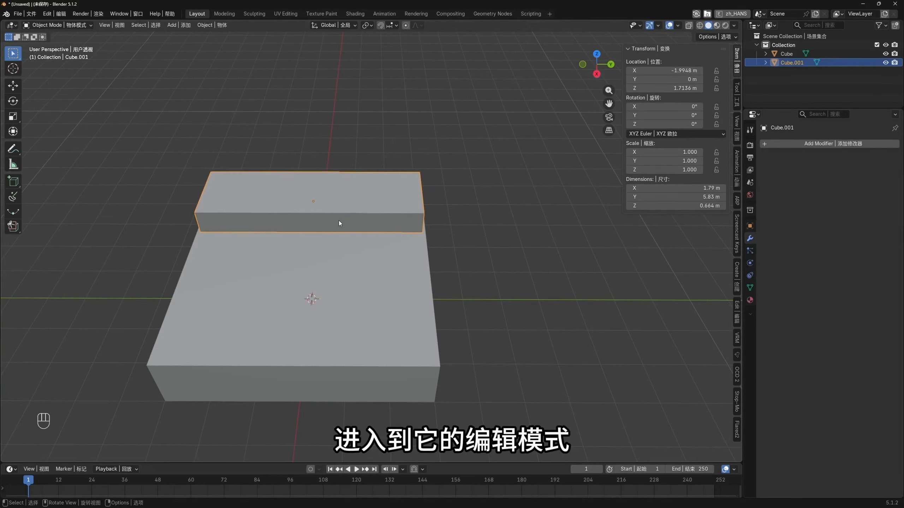
middle_click_drag(339, 220, 405, 265)
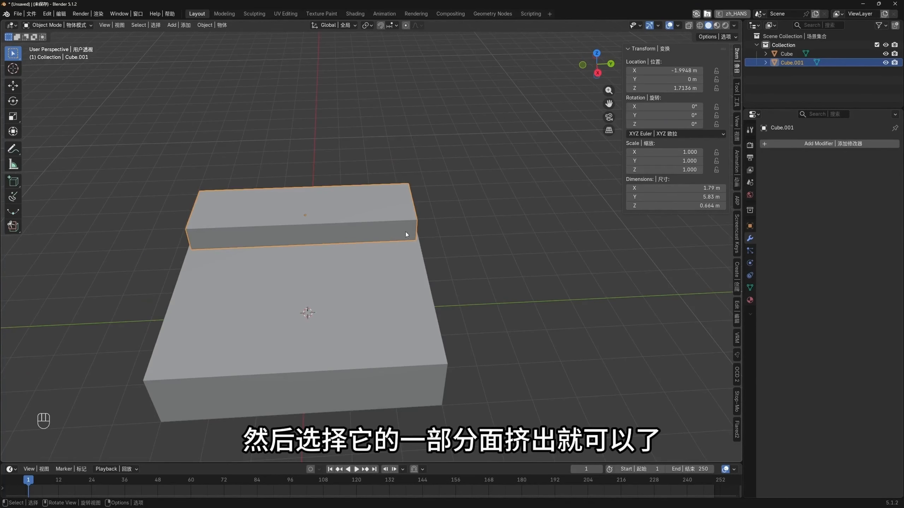
middle_click_drag(414, 345, 420, 333, "shift")
left_click(324, 220, "shift")
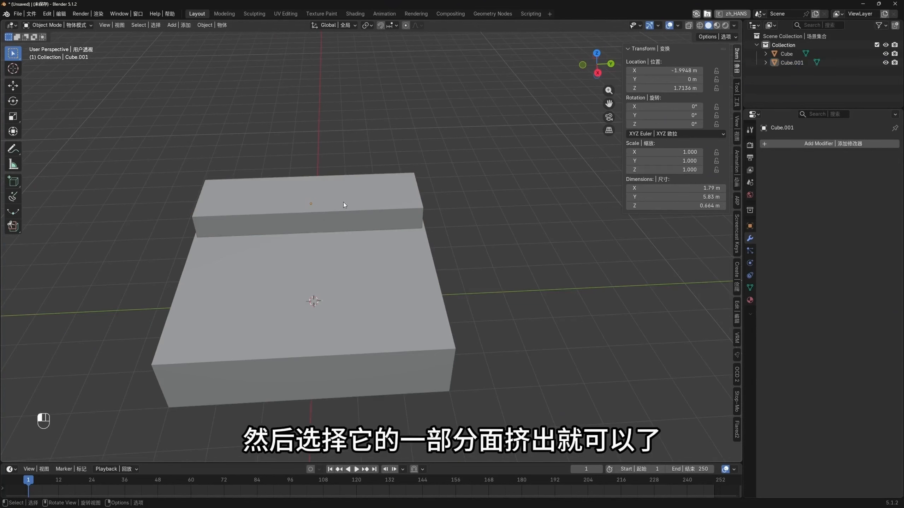
left_click(343, 202)
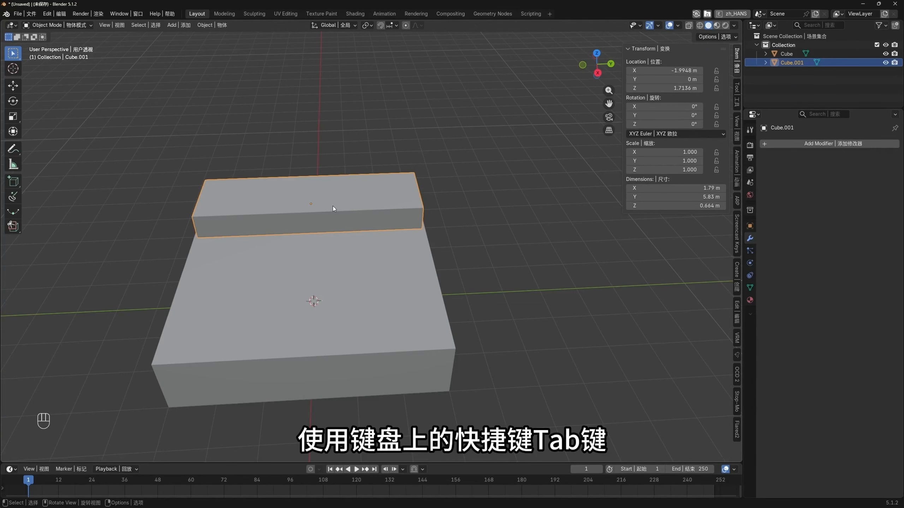
key("Tab")
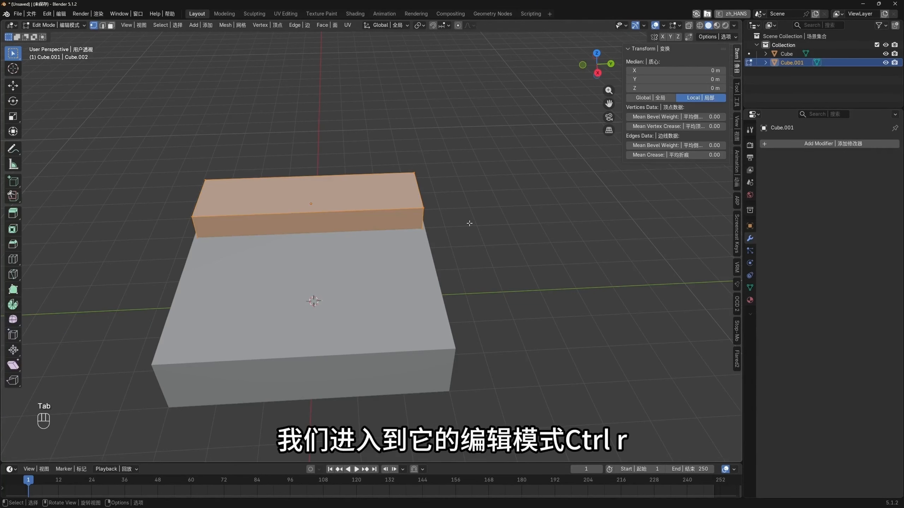
Add a loop cut across the long block's length and shift it along Y to about 1.13 m
middle_click_drag(341, 211, 340, 205, "shift")
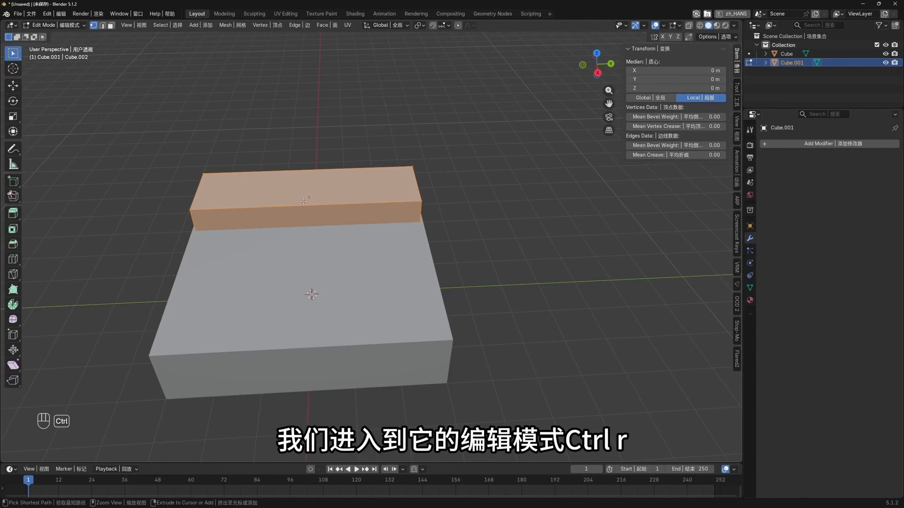
key("ctrl+r")
left_click(306, 210)
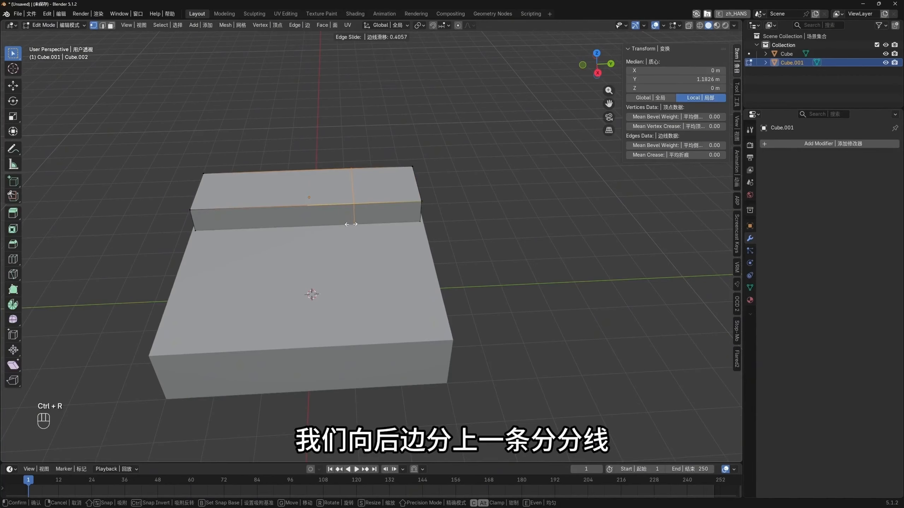
left_click(352, 224)
middle_click_drag(352, 225, 358, 228)
key("g")
key("y")
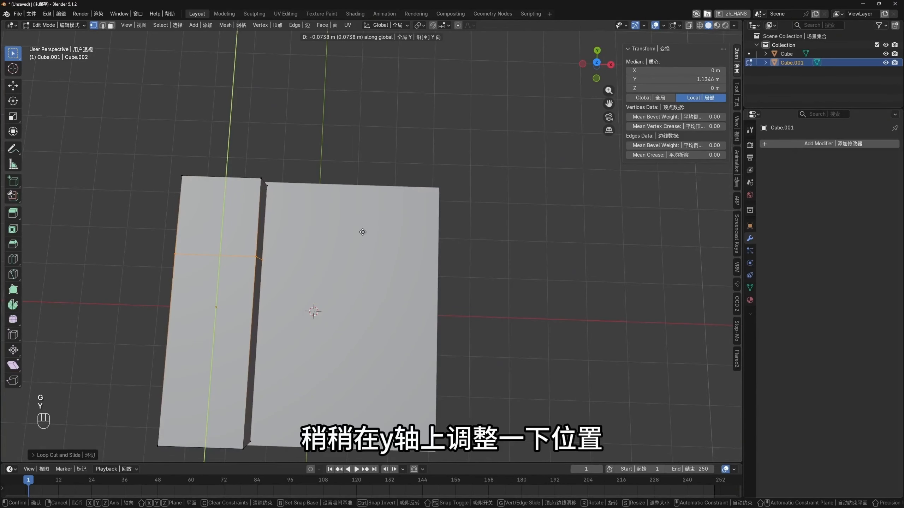
left_click(363, 231)
Extrude the short side face beyond the loop cut about 4 m along X into an L shape and return to Object Mode
middle_click_drag(347, 256, 313, 281)
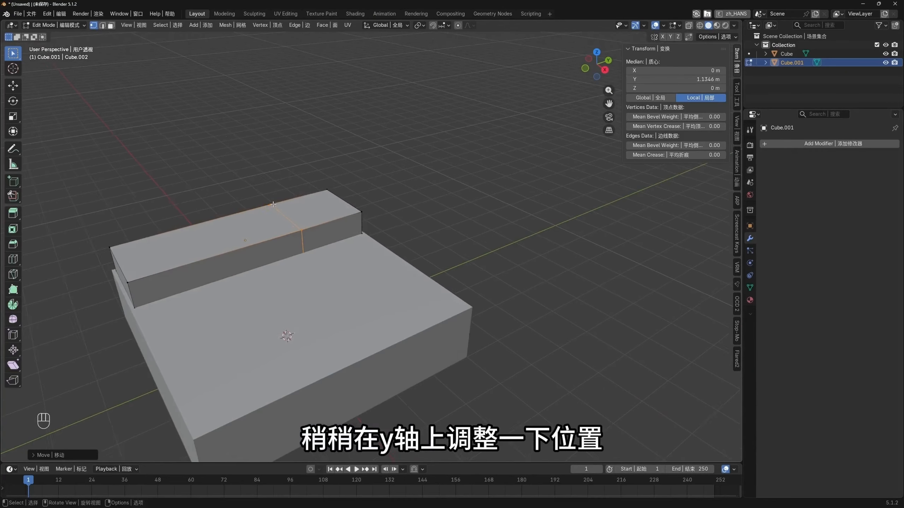
left_click(110, 25)
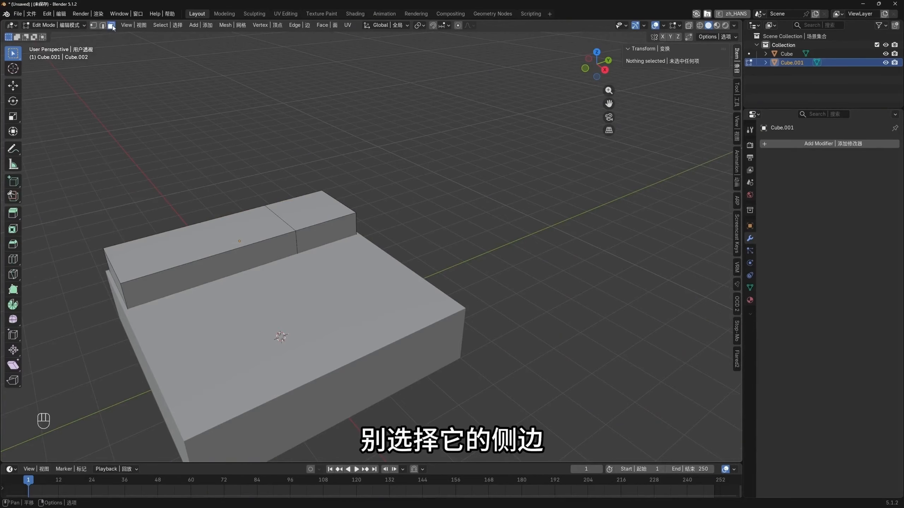
left_click(326, 235)
middle_click_drag(326, 235, 388, 292)
scroll(389, 292, "down", 2)
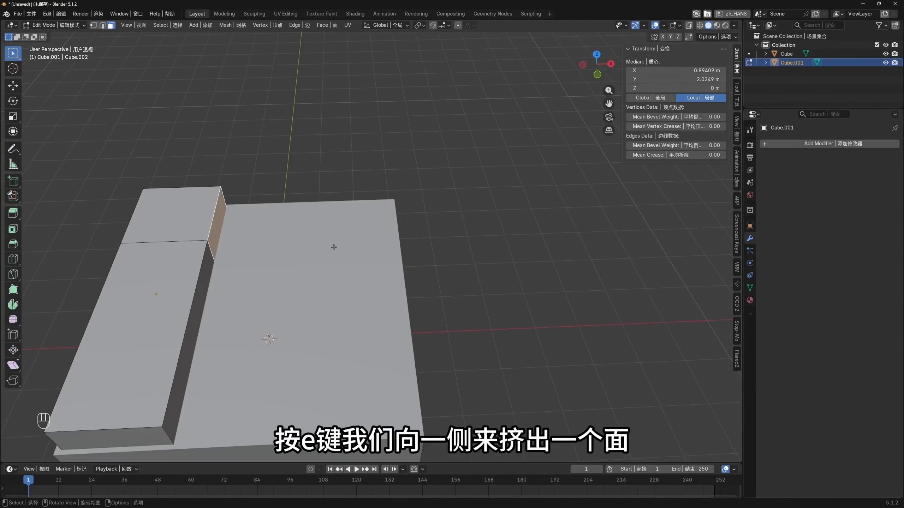
key("e")
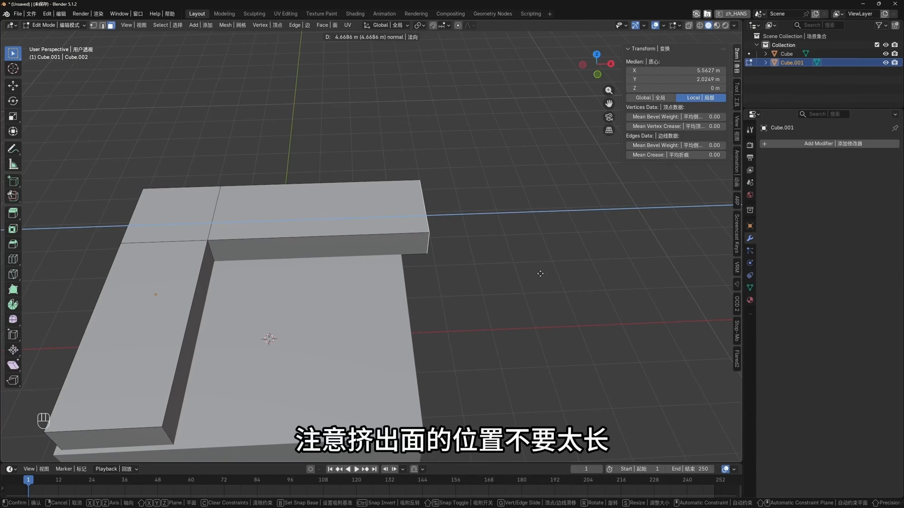
left_click(527, 274)
middle_click_drag(526, 274, 344, 285)
key("Tab")
scroll(357, 286, "down", 3)
middle_click_drag(253, 246, 251, 272)
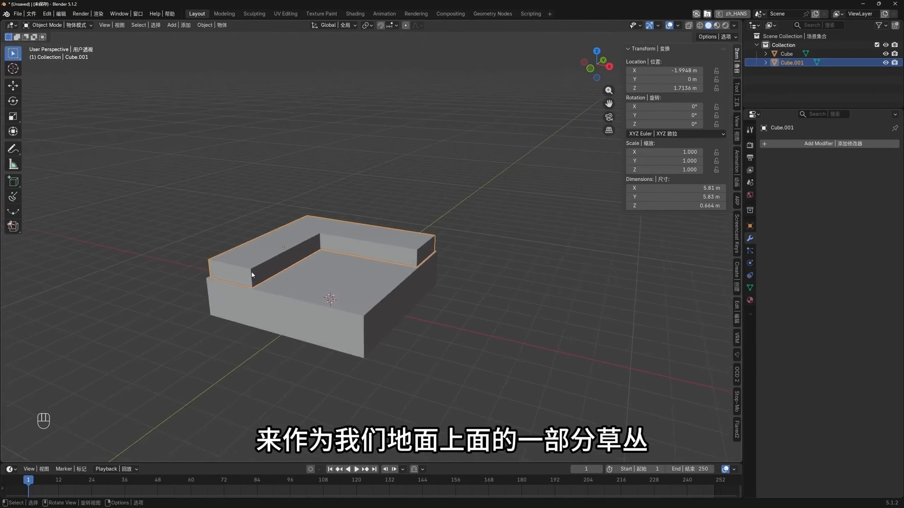
scroll(328, 279, "up", 2)
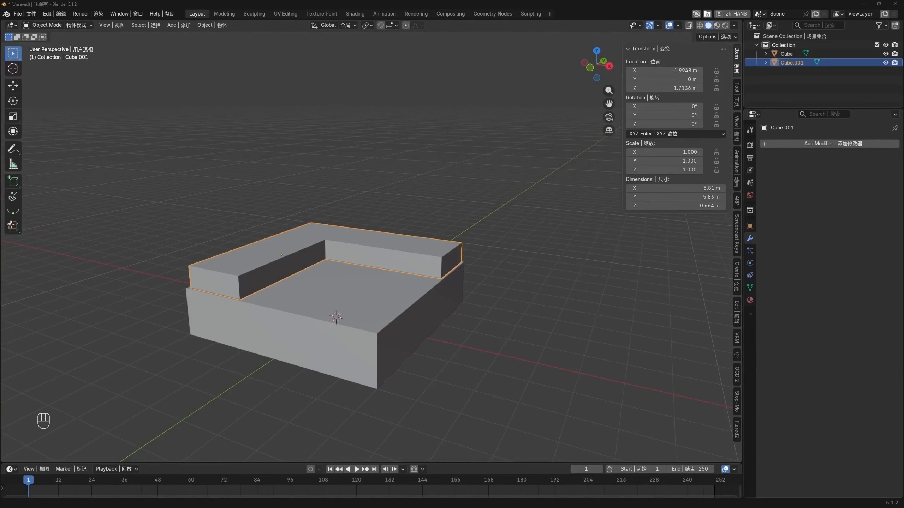
In top view, duplicate the L-shaped block and place the copy at about X 1.55 m, Y -2.62 m
middle_click_drag(342, 321, 422, 350)
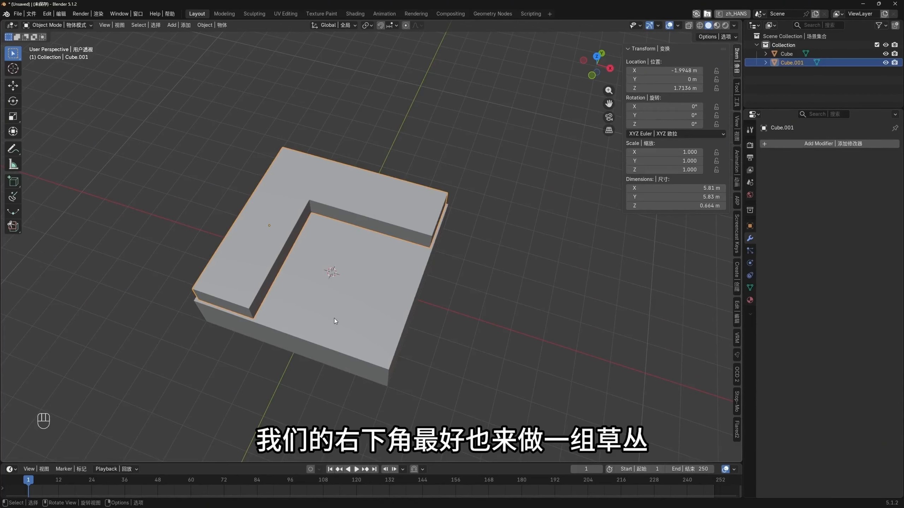
key("KP_7")
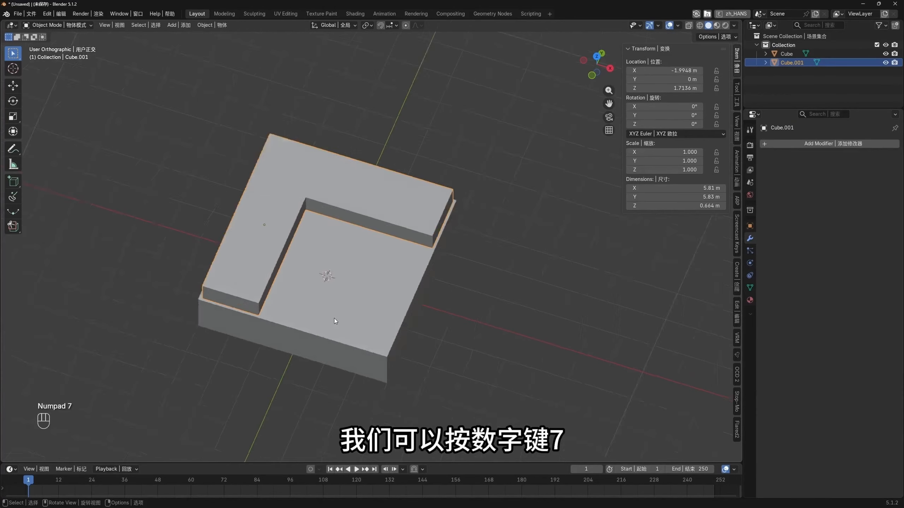
middle_click_drag(329, 270, 288, 239, "shift")
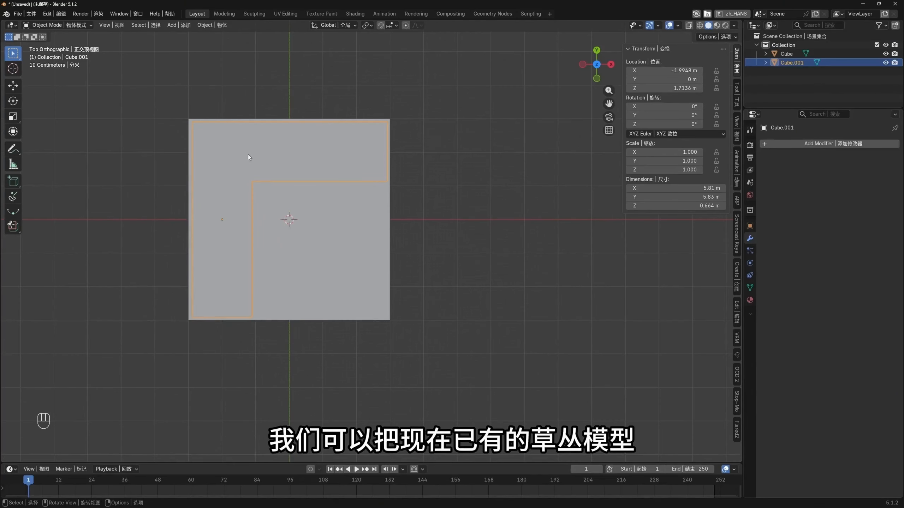
key("shift+d")
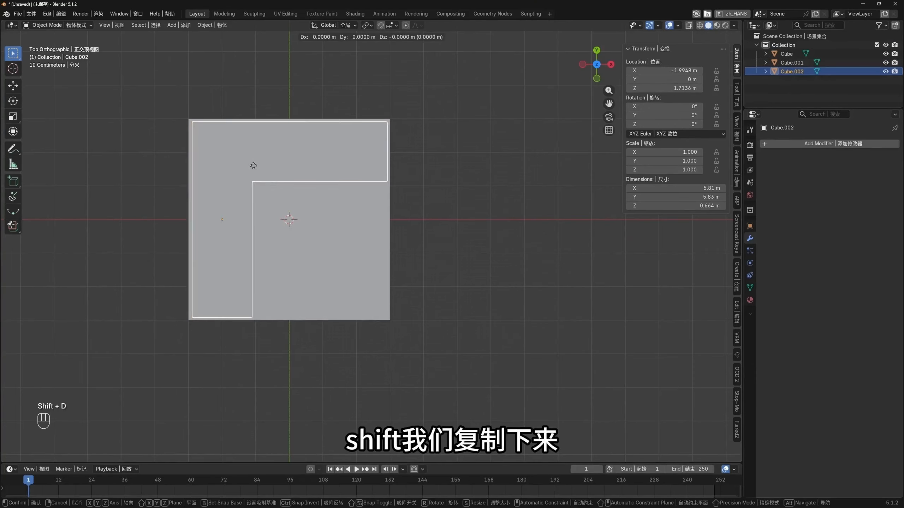
left_click(411, 296)
middle_click_drag(411, 296, 408, 283, "shift")
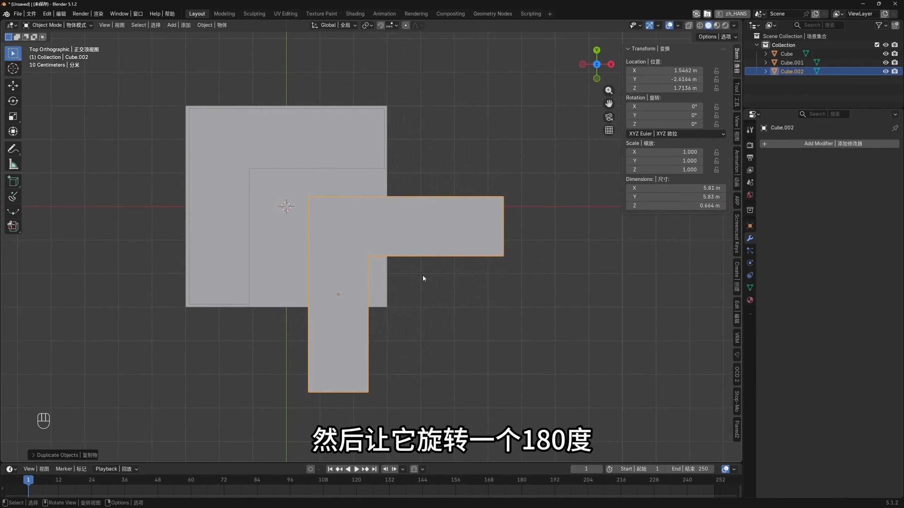
Rotate the duplicated L-shaped block by 180°
key("r")
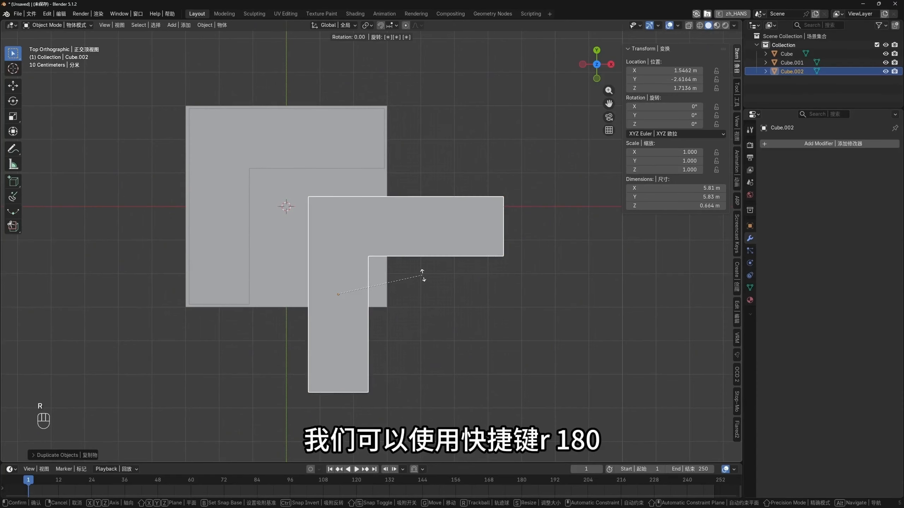
key("KP_1")
key("KP_8")
key("KP_0")
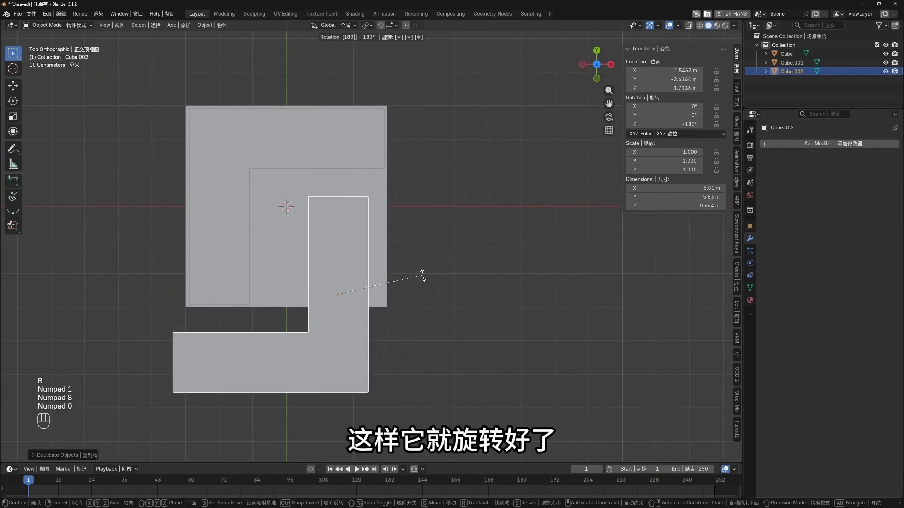
key("KP_Enter")
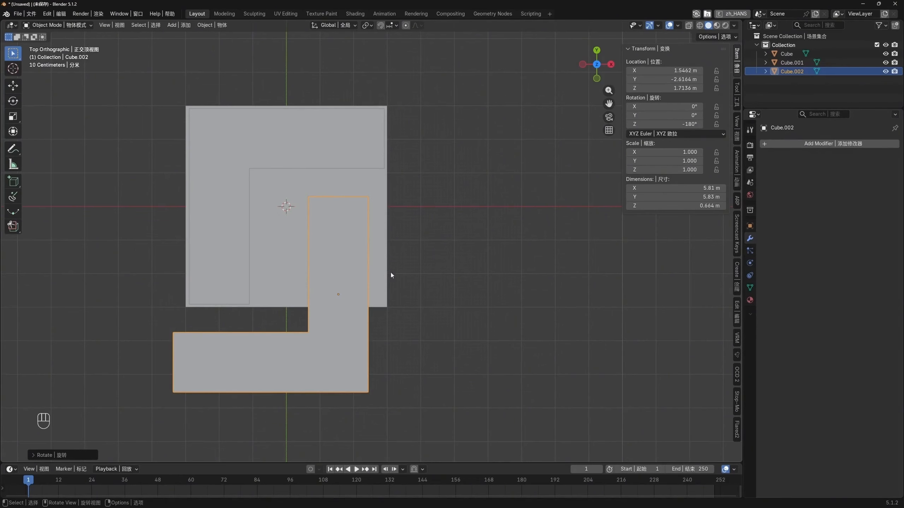
Try the full-size rotated copy over the slab, then move it off to about X 1.44 m, Y -3.15 m
middle_click_drag(408, 316, 394, 320, "shift")
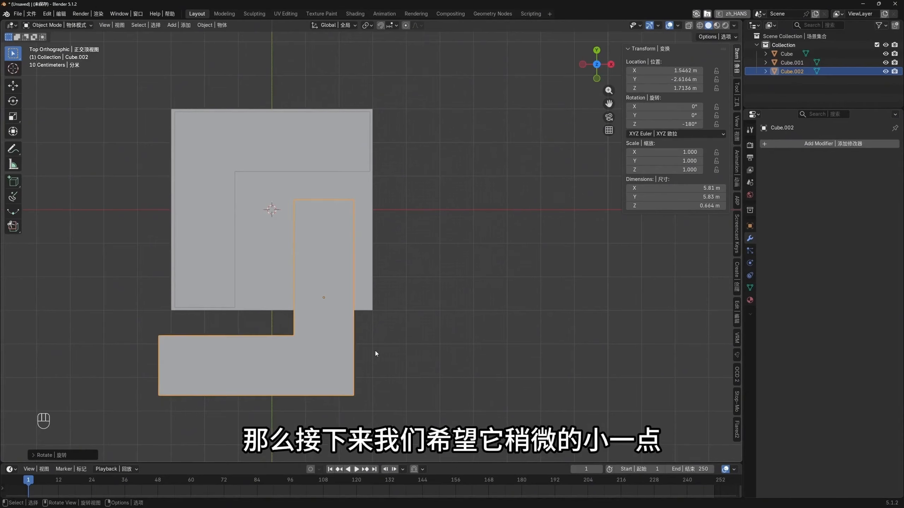
key("g")
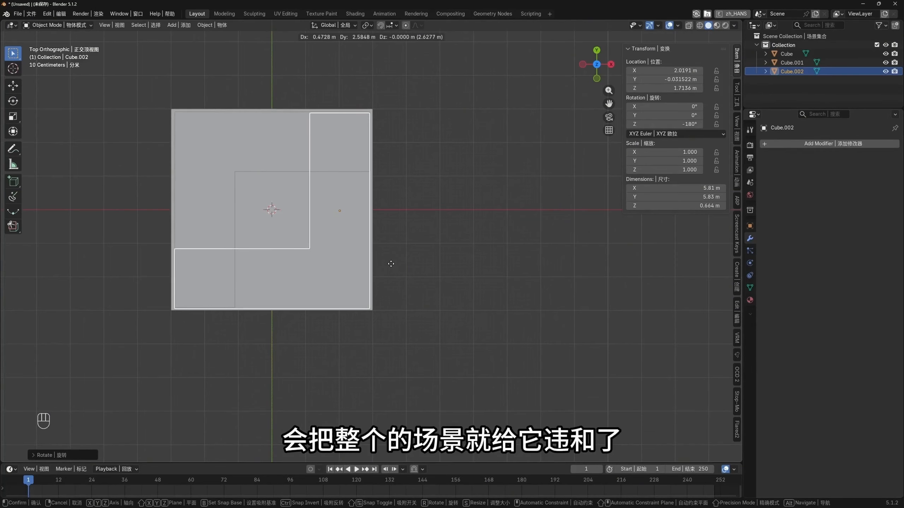
left_click(372, 368)
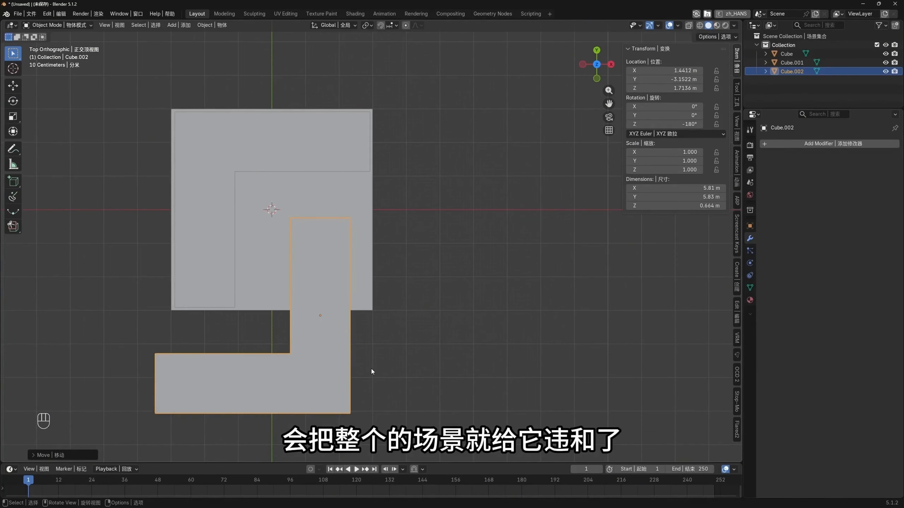
middle_click_drag(350, 238, 344, 219, "shift")
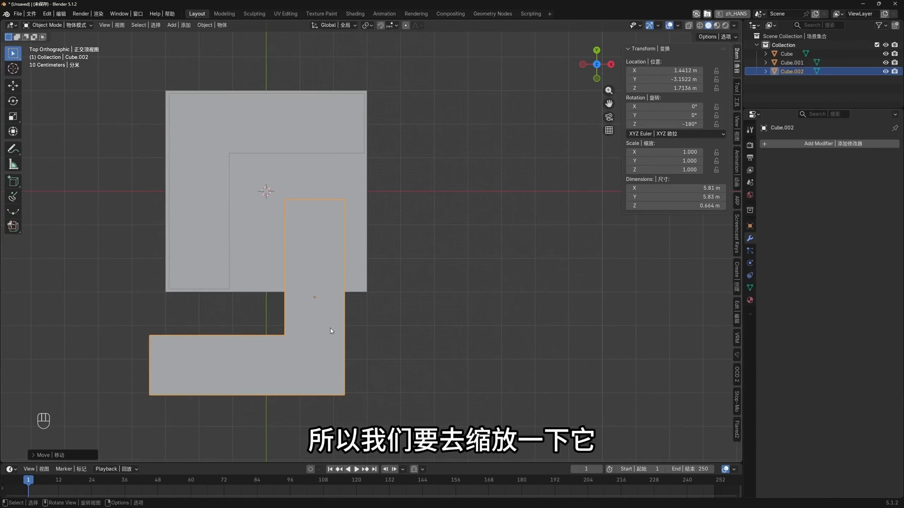
Scale the rotated L-shaped copy to about 0.39 in X and Y only, leaving Z out of the scaling
middle_click_drag(346, 407, 401, 268)
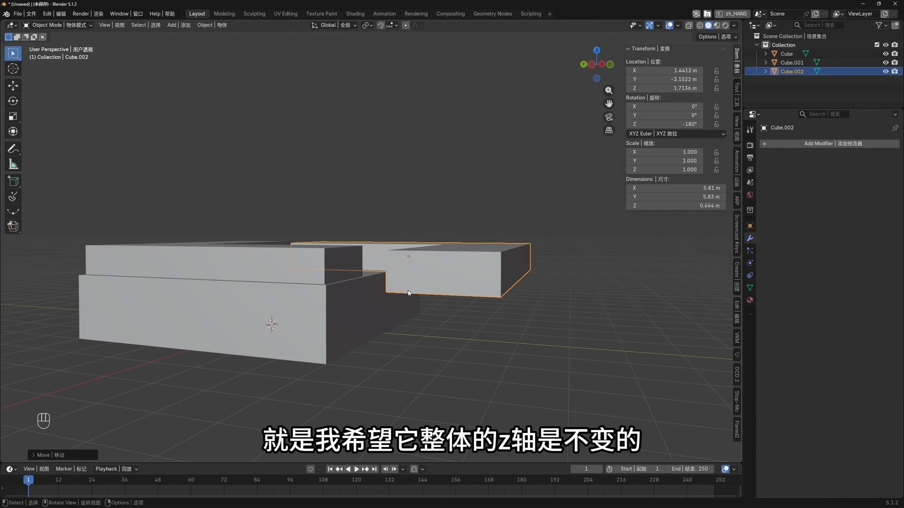
middle_click_drag(408, 294, 314, 353)
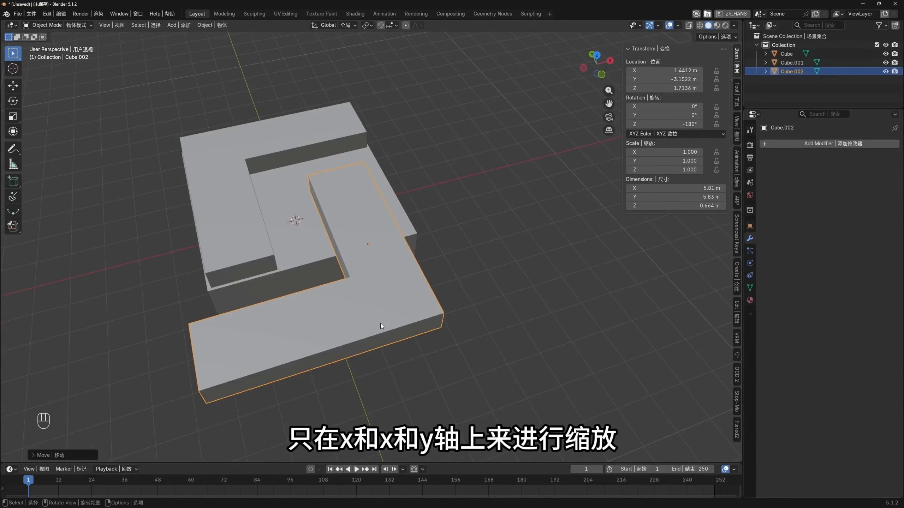
key("KP_7")
middle_click_drag(380, 324, 392, 318, "shift")
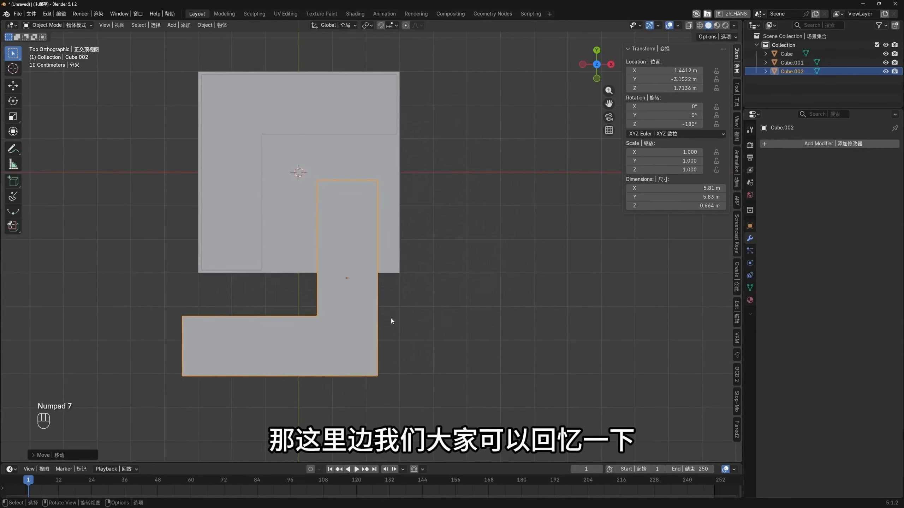
middle_click_drag(389, 283, 382, 295, "shift")
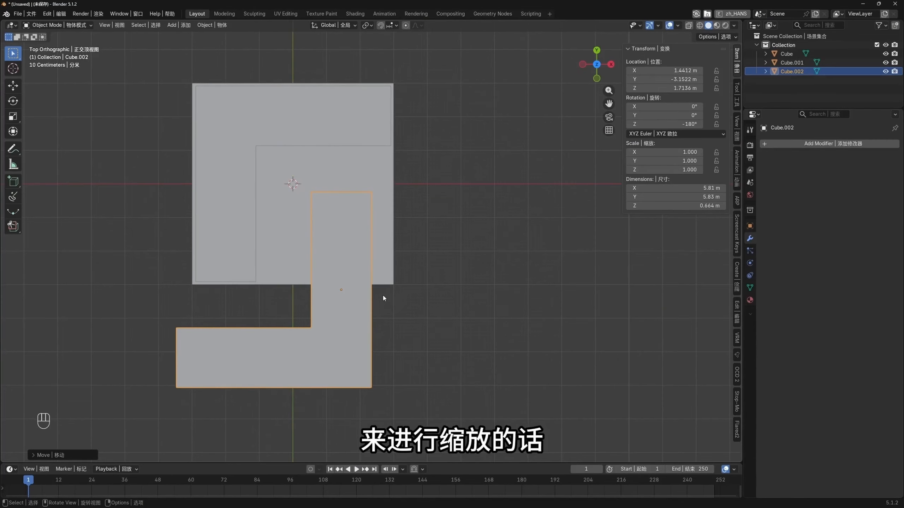
middle_click_drag(496, 358, 477, 343, "shift")
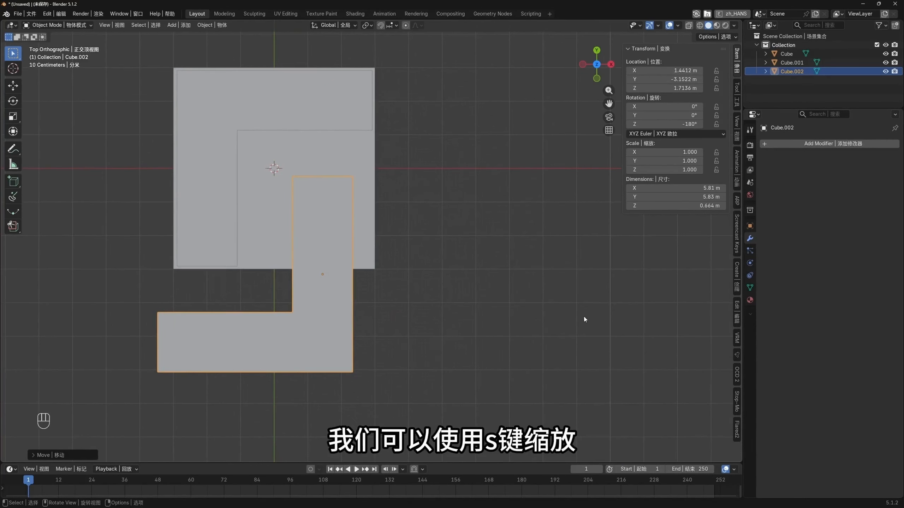
key("s")
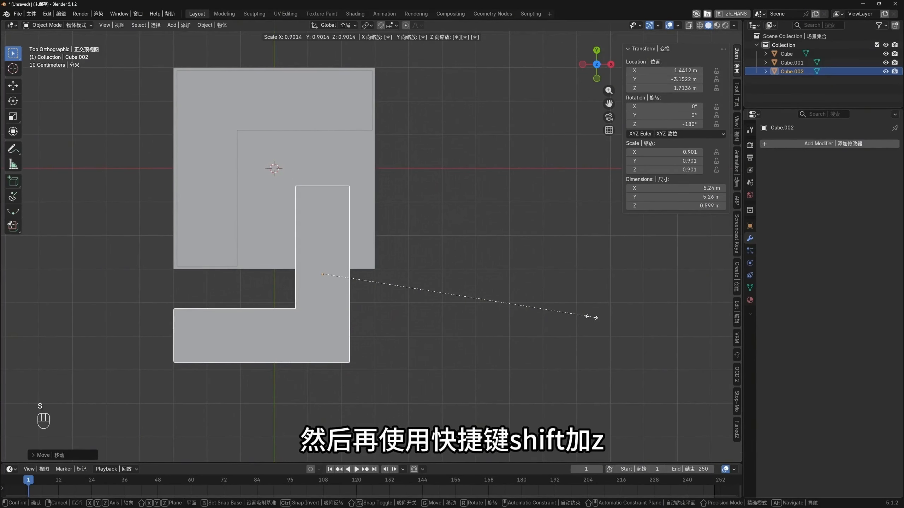
key("shift+z")
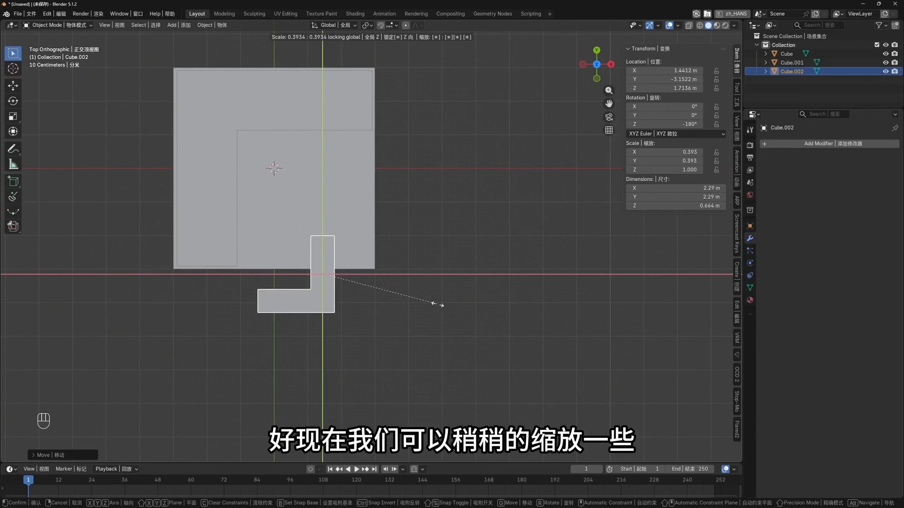
left_click(437, 305)
Move the small L-shaped copy into the slab's free corner at about X 2.53 m, Y -1.77 m, and apply its scale
key("g")
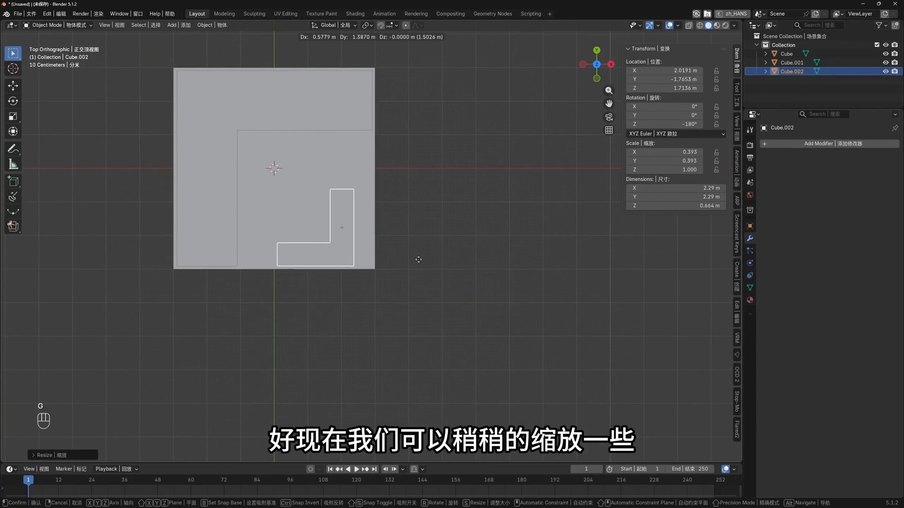
left_click(435, 260)
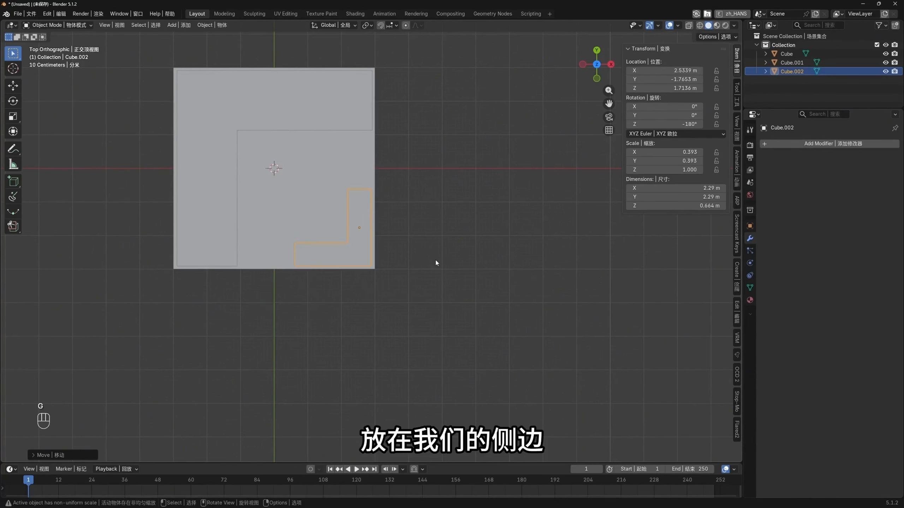
middle_click_drag(435, 259, 350, 300)
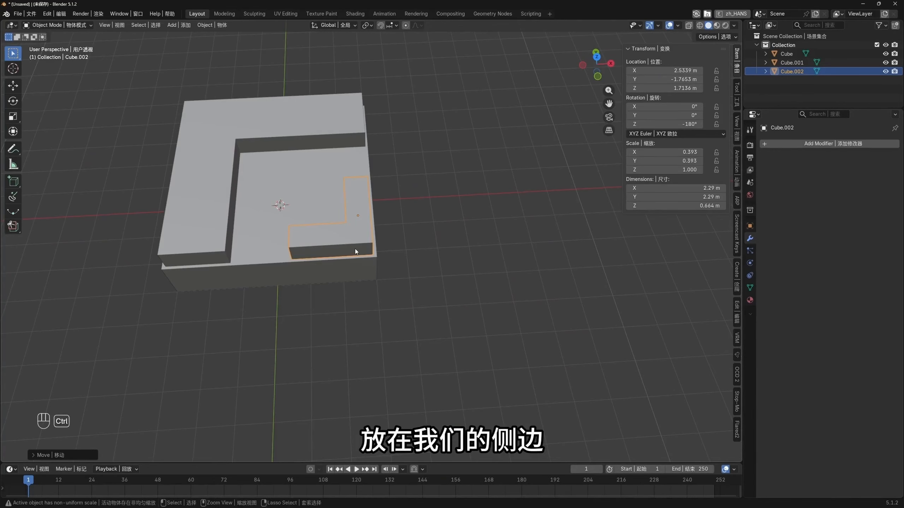
key("ctrl+a")
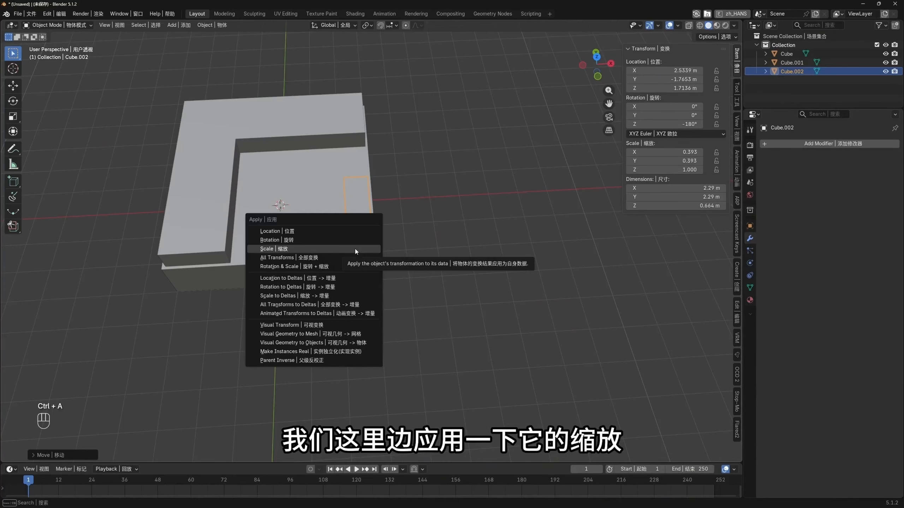
left_click(355, 249)
middle_click_drag(355, 250, 374, 198)
left_click(322, 183)
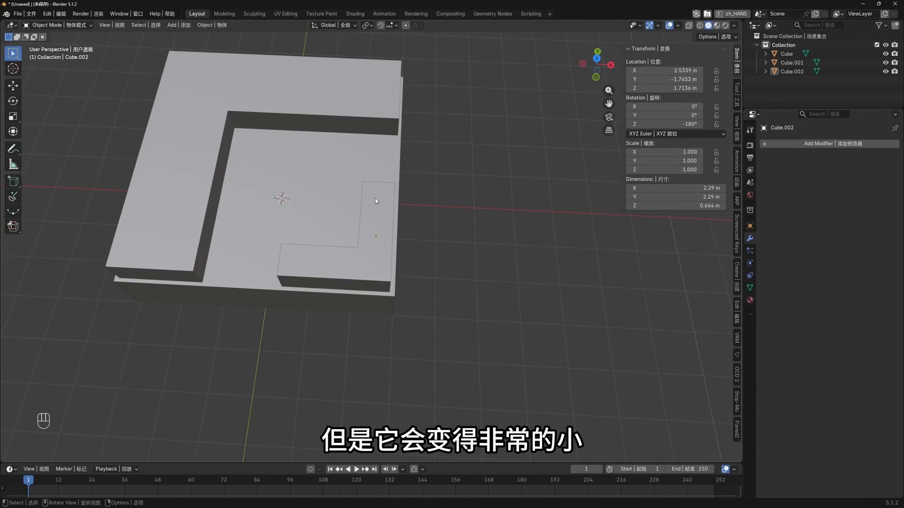
In Edit Mode and wireframe top view, move the small L's inner column of vertices about 0.39 m along negative X to widen that arm
key("KP_7")
left_click(377, 229)
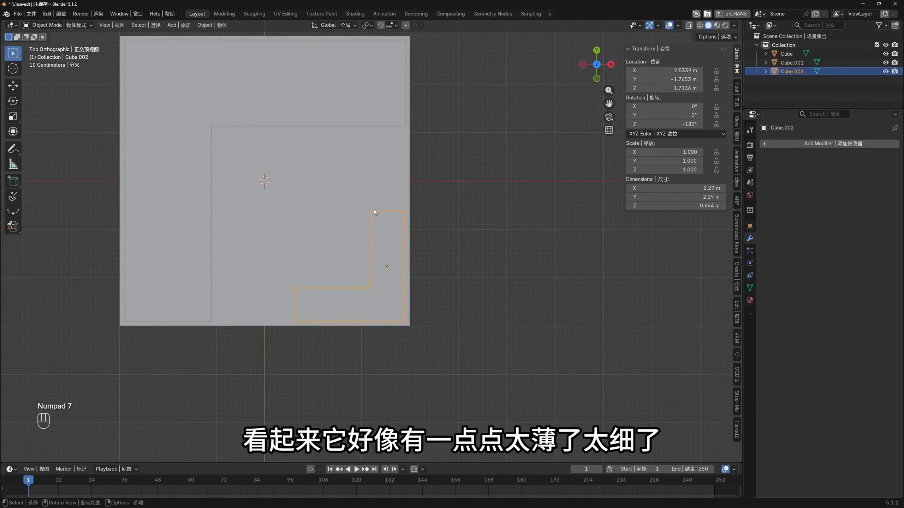
key("Tab")
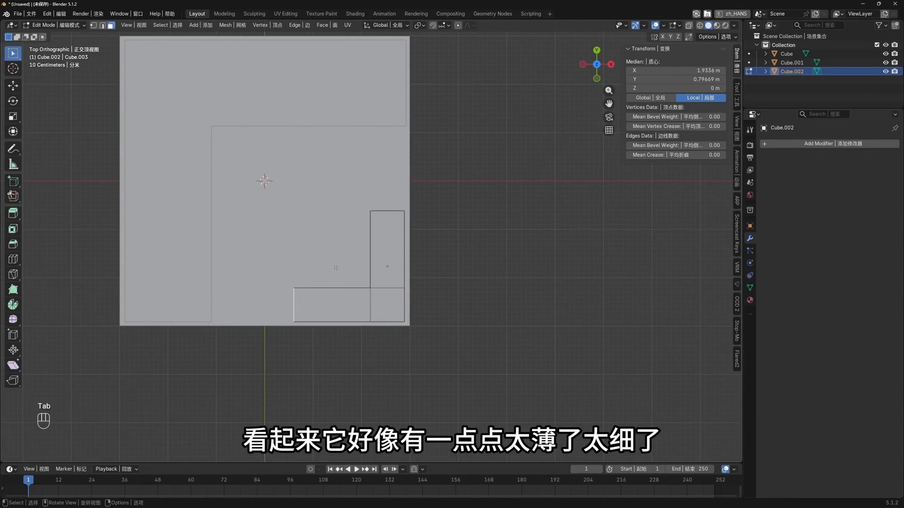
key("1")
key("shift+z")
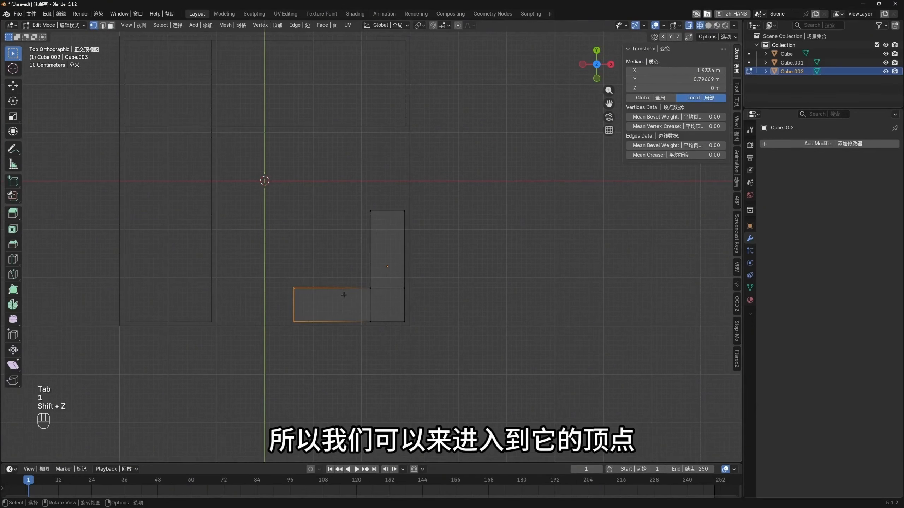
left_click_drag(353, 194, 382, 375)
left_click_drag(352, 187, 378, 339)
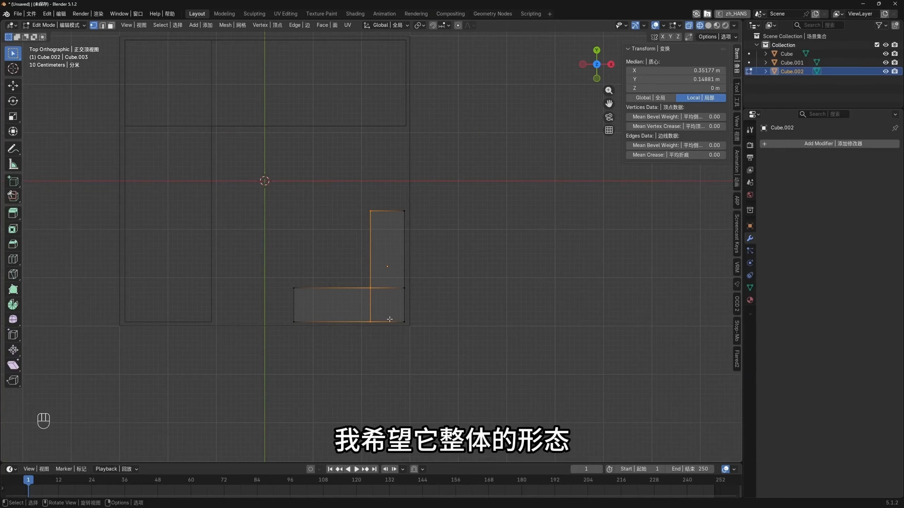
key("g")
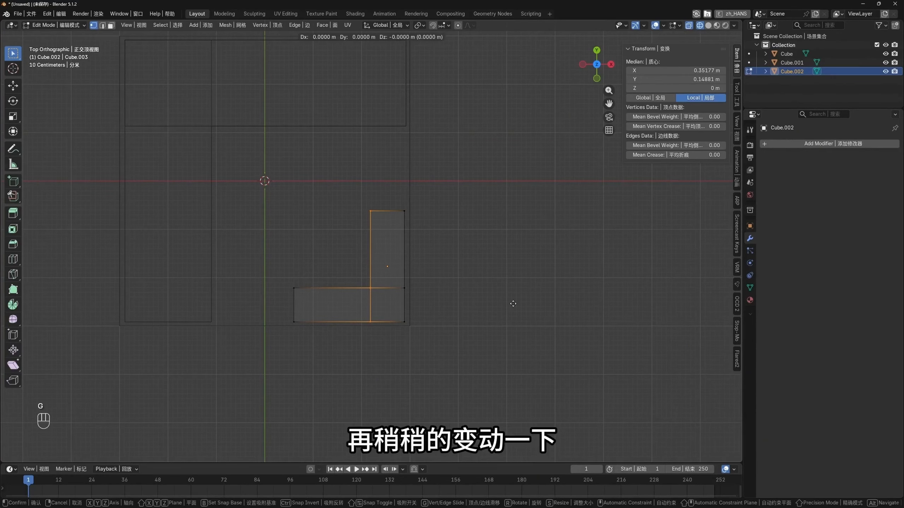
key("x")
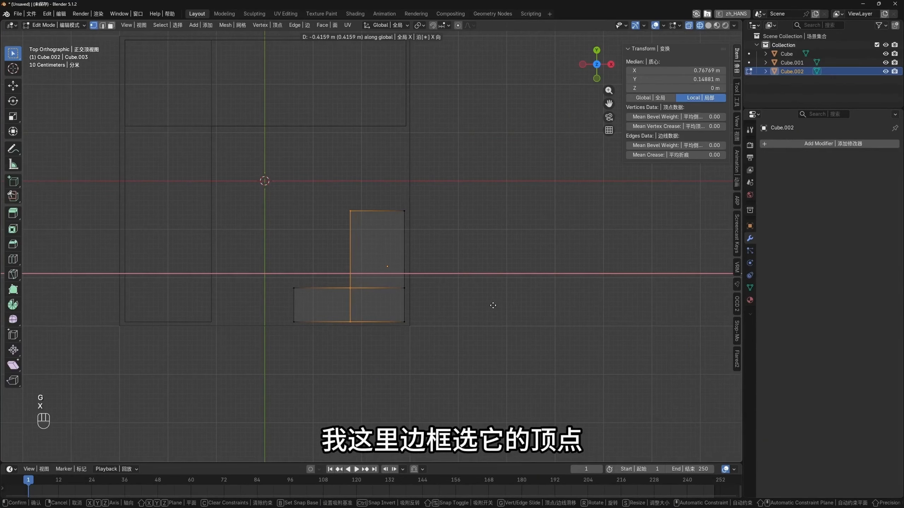
left_click(494, 306)
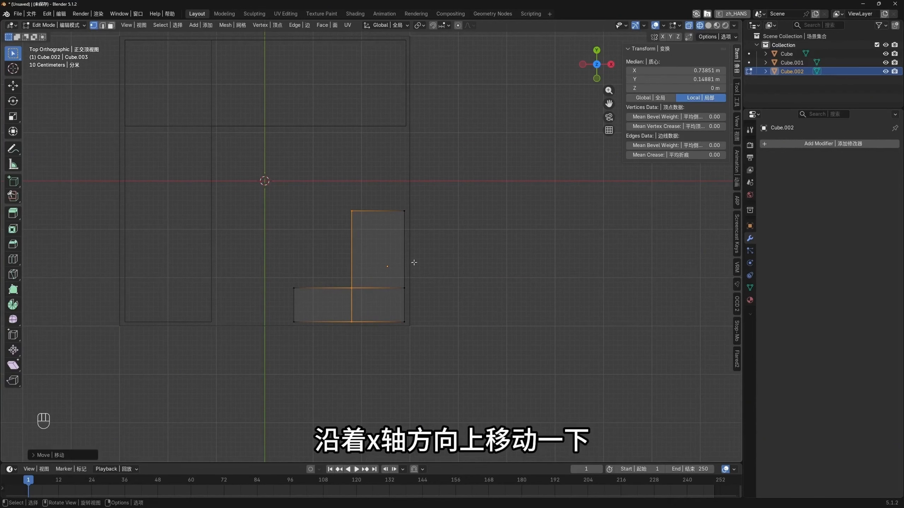
Move the small L's inner row of vertices about 0.42 m along Y, then return to Object Mode with solid shading
left_click_drag(252, 272, 480, 306)
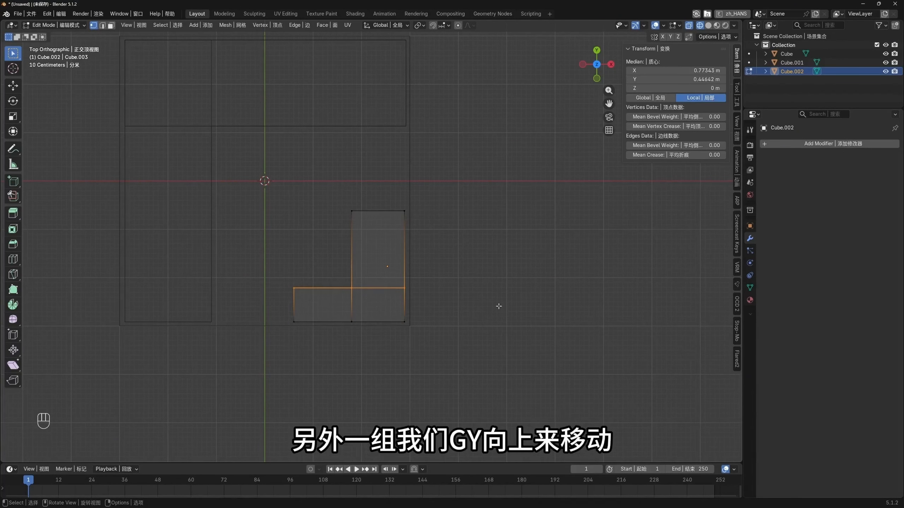
key("g")
key("y")
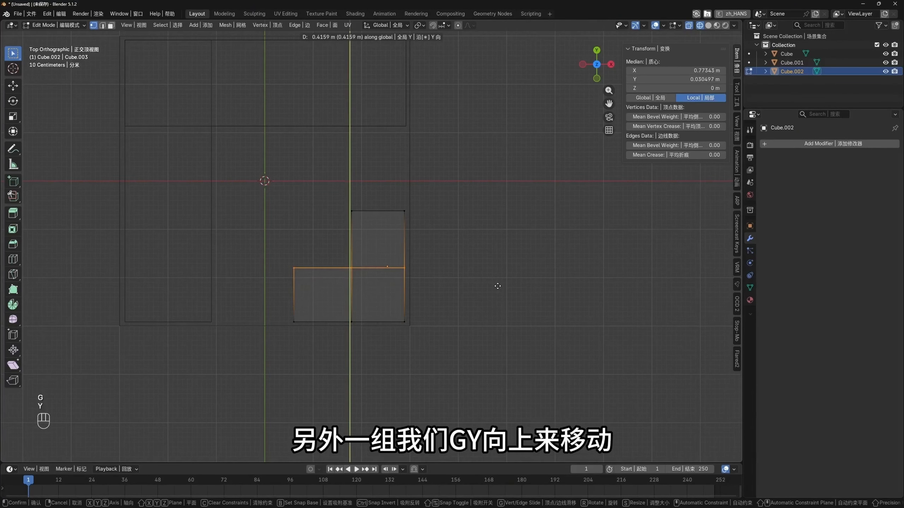
left_click(497, 287)
key("Tab")
mouse_move(377, 295)
middle_mouse_down()
mouse_move(382, 253)
mouse_move(375, 264)
mouse_move(394, 305)
mouse_move(379, 261)
mouse_move(376, 270)
mouse_move(395, 307)
mouse_move(394, 274)
mouse_move(394, 306)
middle_mouse_up()
key("shift+z")
scroll(371, 245, "up", 2)
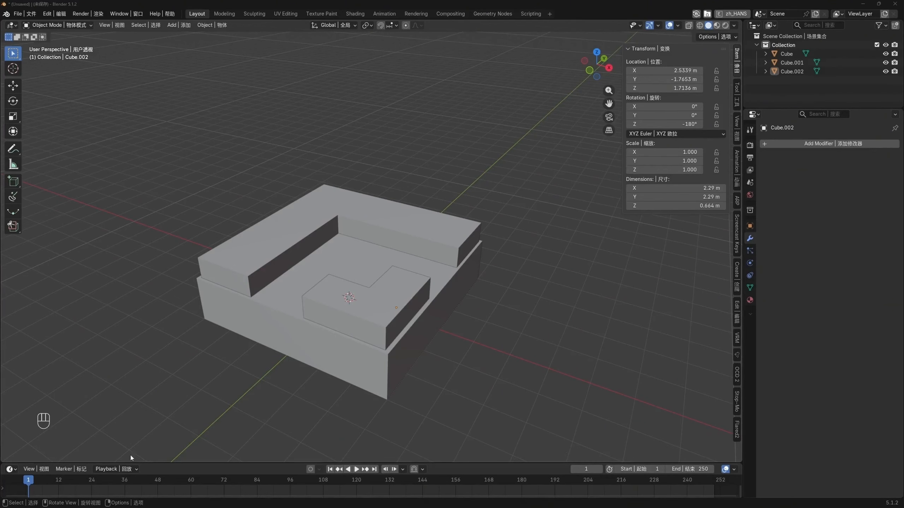
Duplicate the large base slab and raise the copy along Z to about Z 1.91 m
middle_click_drag(319, 243, 334, 213)
middle_click_drag(332, 265, 376, 265)
key("shift+z")
key("shift+z")
left_click(369, 315)
middle_click_drag(369, 315, 393, 312)
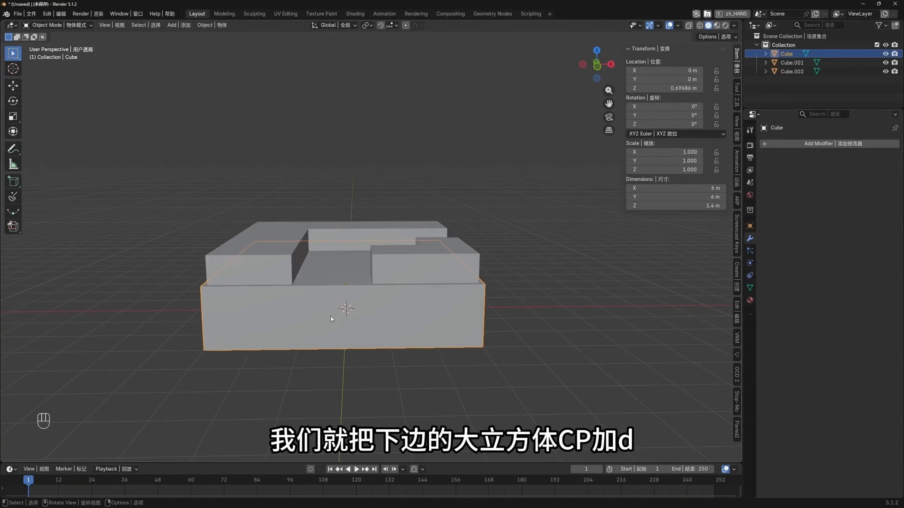
key("shift+d")
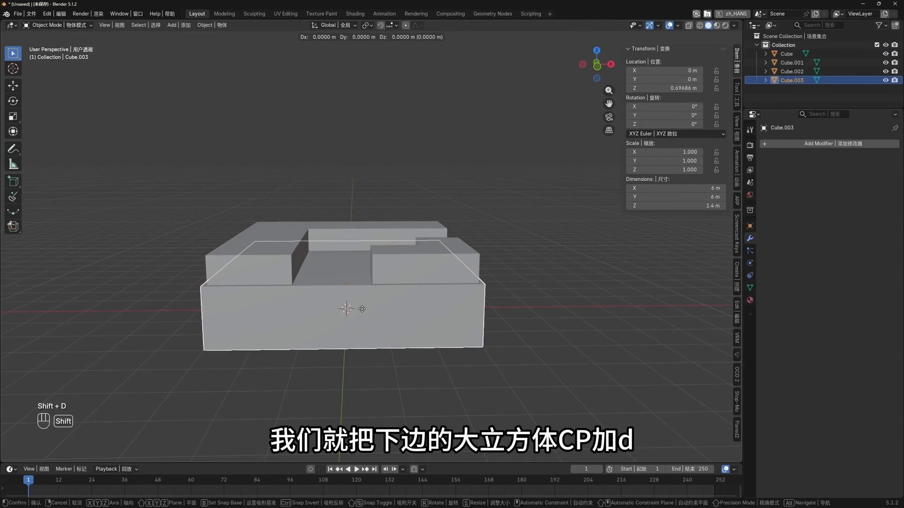
key("z")
left_click(362, 270)
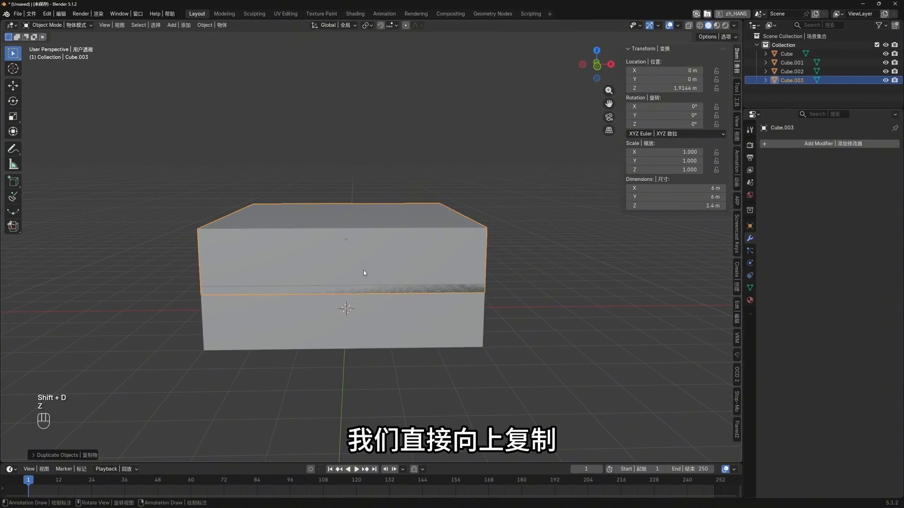
Scale the duplicated slab uniformly to about 0.53 and lower it along Z to about 1.75 m, near the grass blocks' height
middle_click_drag(363, 270, 370, 302)
key("s")
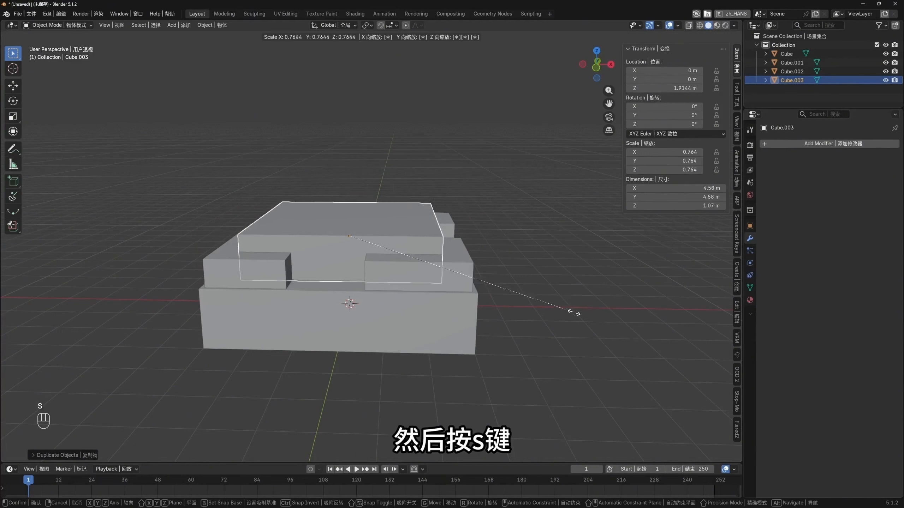
left_click(504, 289)
middle_click_drag(370, 217, 407, 266)
middle_click_drag(449, 211, 361, 269)
key("g")
key("z")
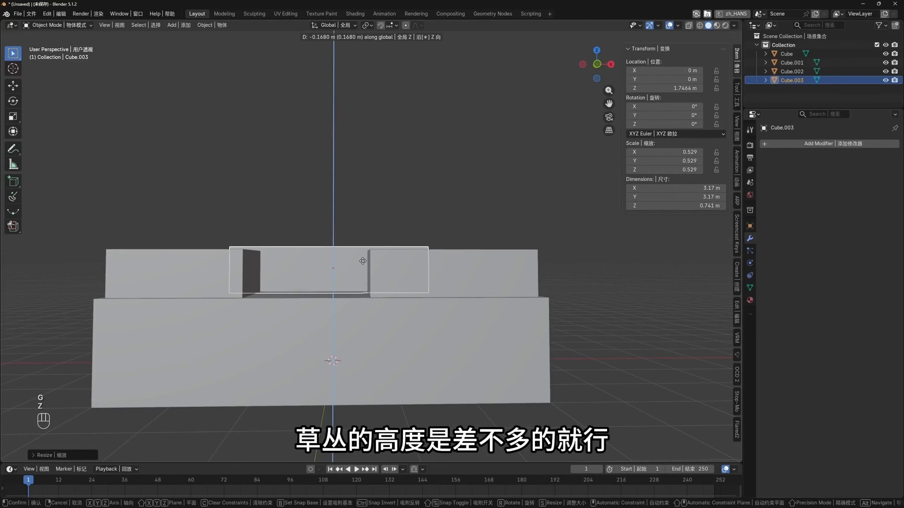
left_click(364, 261)
Scale the central block in X and Y only to about 2.05 m square, and apply its scale
middle_click_drag(324, 241, 376, 296)
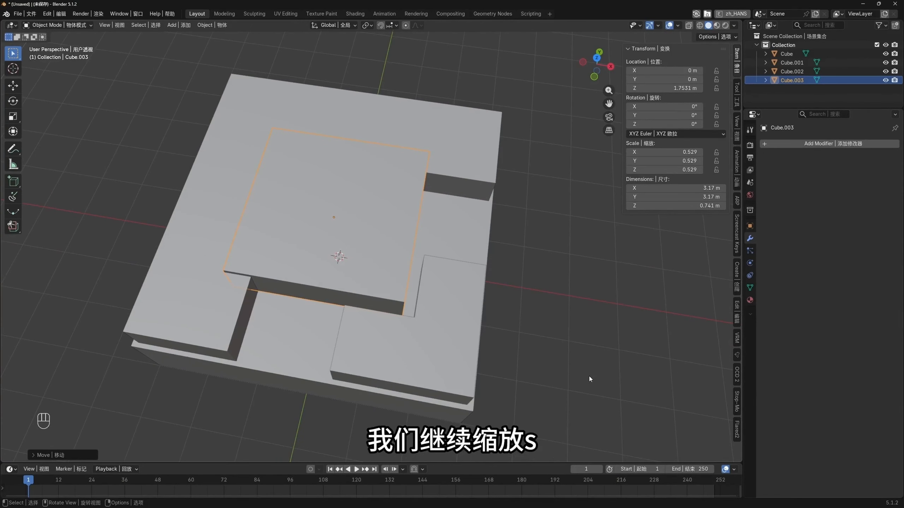
key("s")
key("shift+z")
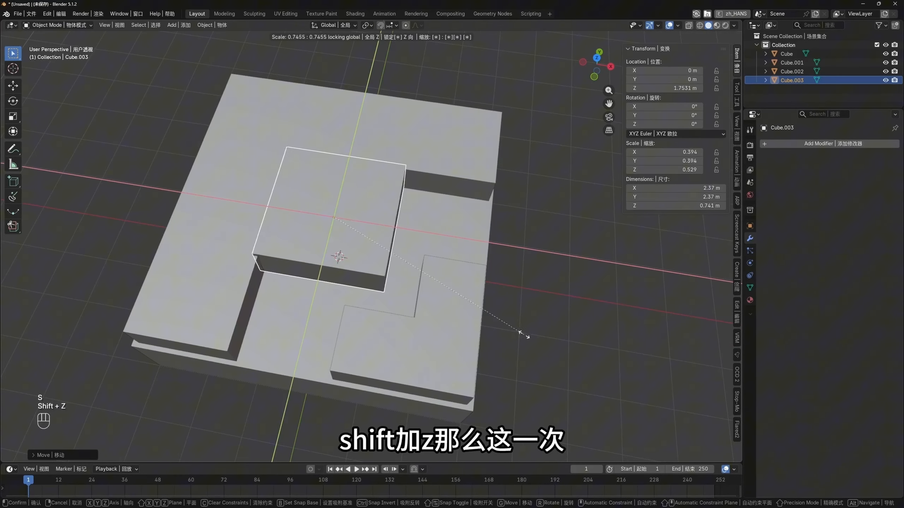
left_click(501, 315)
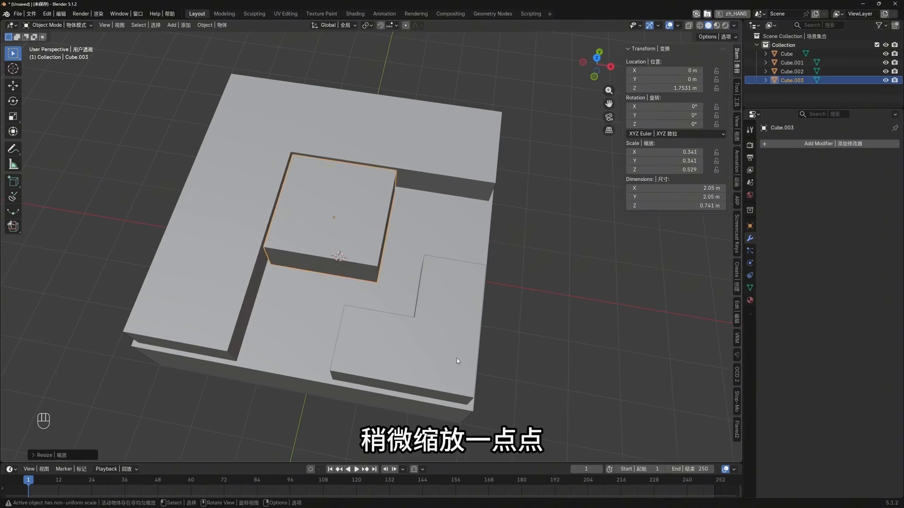
middle_click_drag(456, 358, 389, 256)
key("ctrl+a")
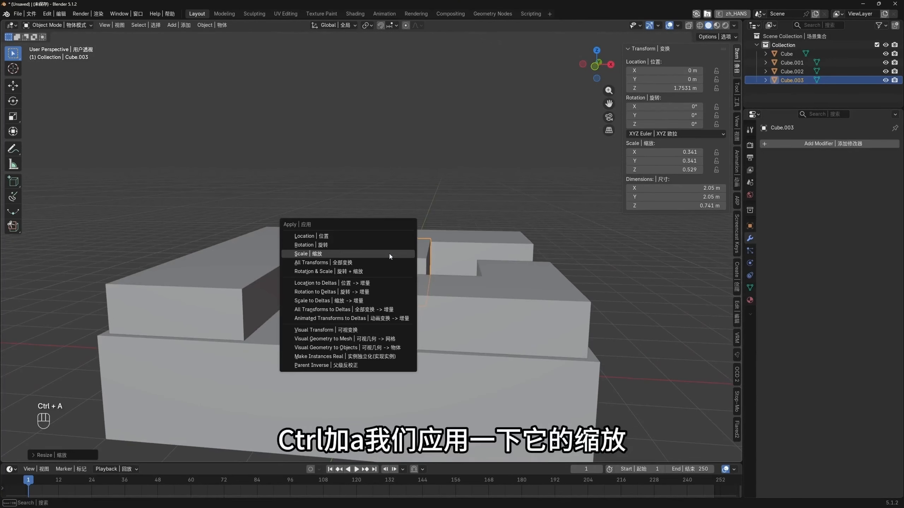
left_click(348, 254)
Scale the central block's four bottom vertices outward to about 2.24 m square for a trapezoidal taper, then return to solid Object Mode
middle_click_drag(347, 254, 376, 295)
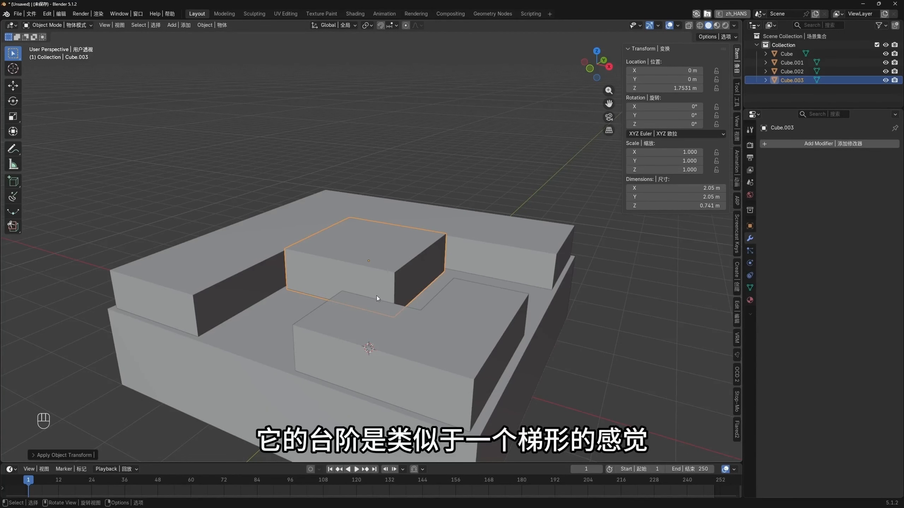
middle_click_drag(378, 298, 296, 304)
middle_click_drag(437, 312, 439, 312)
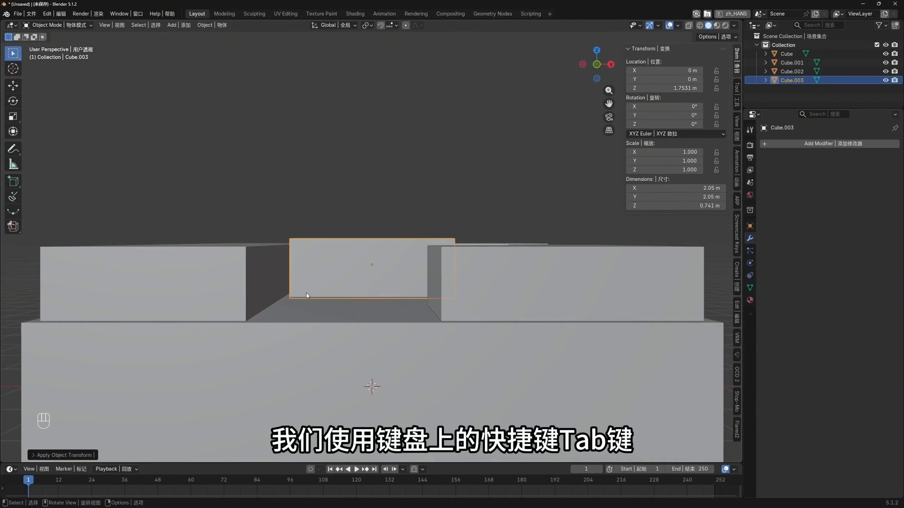
key("Tab")
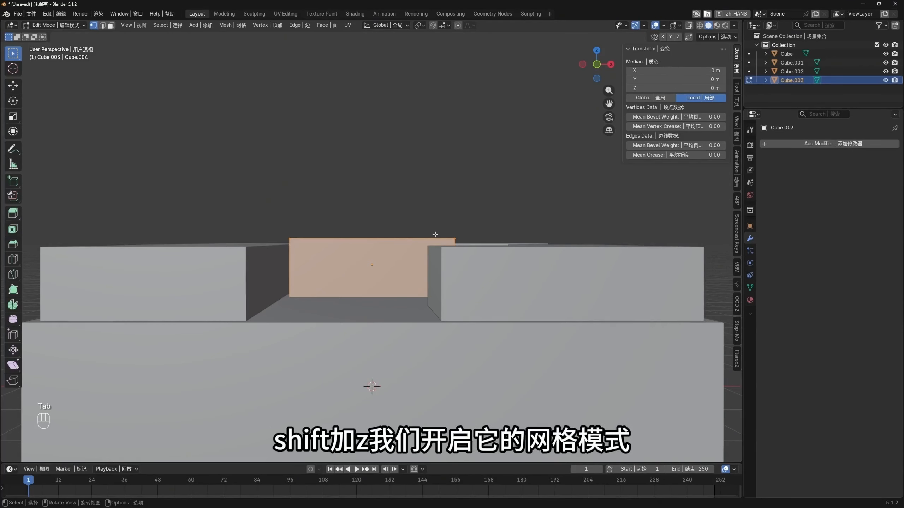
key("shift+z")
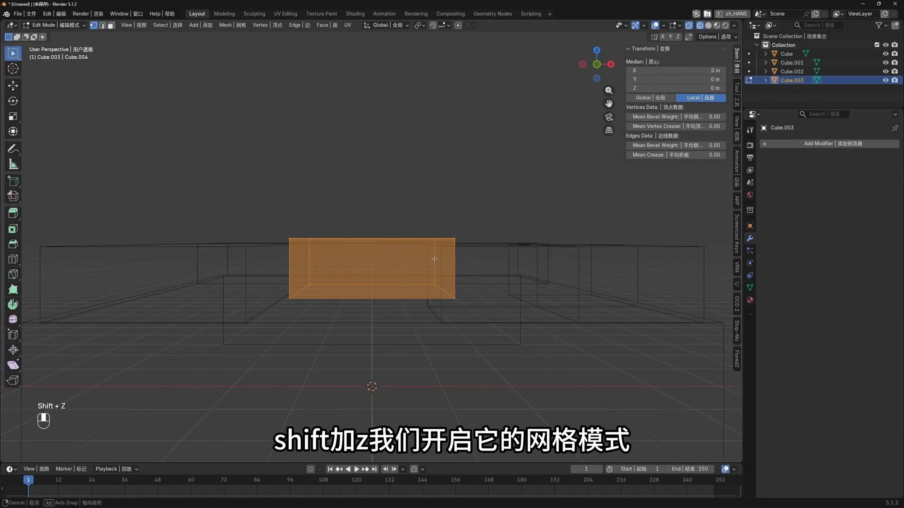
left_click(488, 213)
left_click_drag(546, 332, 263, 279)
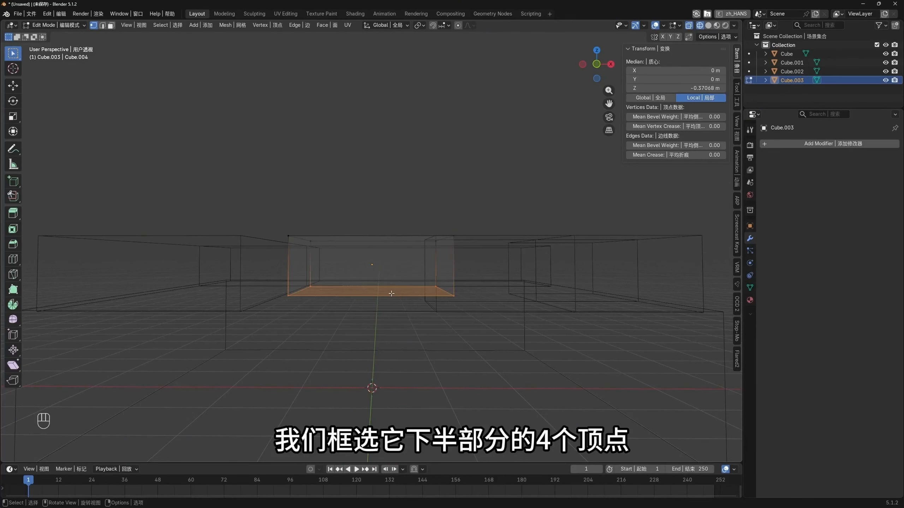
mouse_move(401, 299)
middle_mouse_down()
mouse_move(447, 312)
mouse_move(418, 283)
mouse_move(428, 247)
middle_mouse_up()
key("shift+z")
key("s")
left_click(455, 313)
key("Tab")
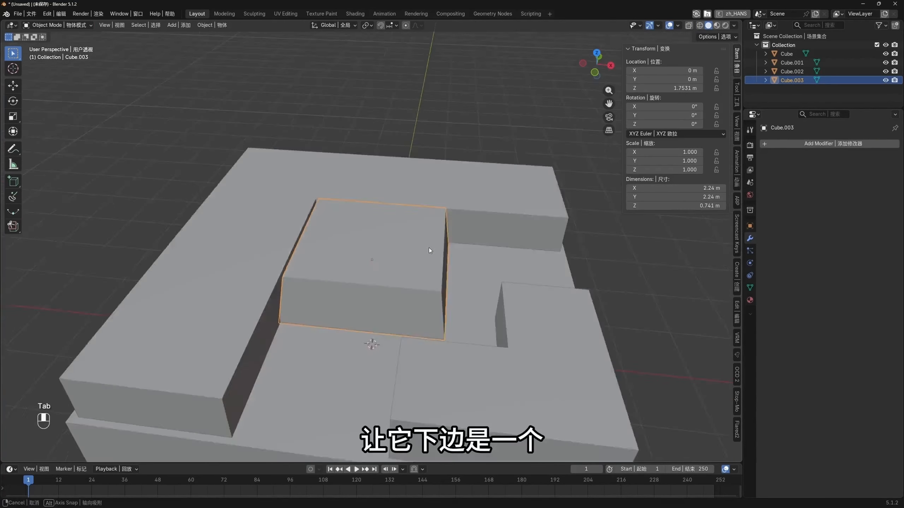
Nudge the tapered central block slightly along X and clear the selection
key("g")
key("x")
left_click(415, 290)
middle_click_drag(415, 290, 390, 269)
left_click(349, 304, "shift")
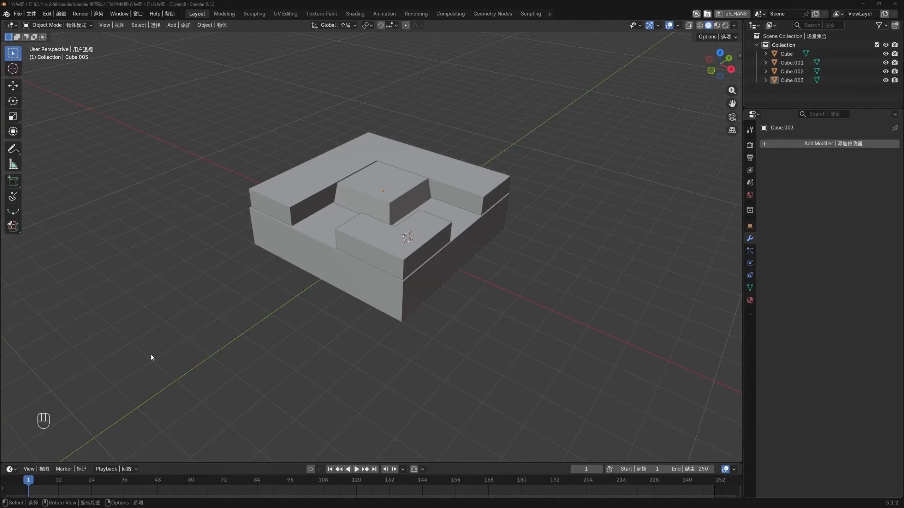
In front view, annotate a rounded cap outline with a wavy, grassy lower edge around the central block's top
middle_click_drag(393, 232, 355, 249)
scroll(395, 210, "up", 2)
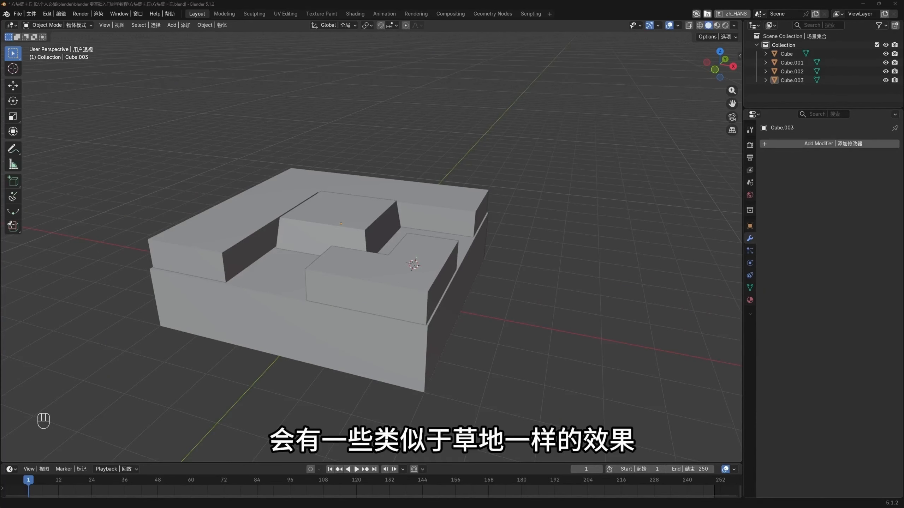
middle_click_drag(439, 324, 386, 182)
middle_click_drag(300, 294, 354, 261, "shift")
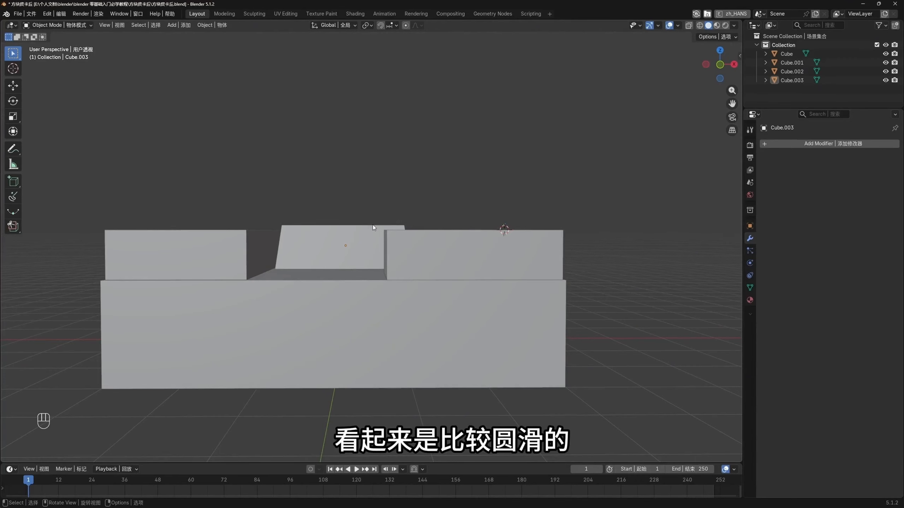
middle_click_drag(347, 238, 383, 236)
key("KP_1")
scroll(349, 240, "up", 2)
left_click(13, 149)
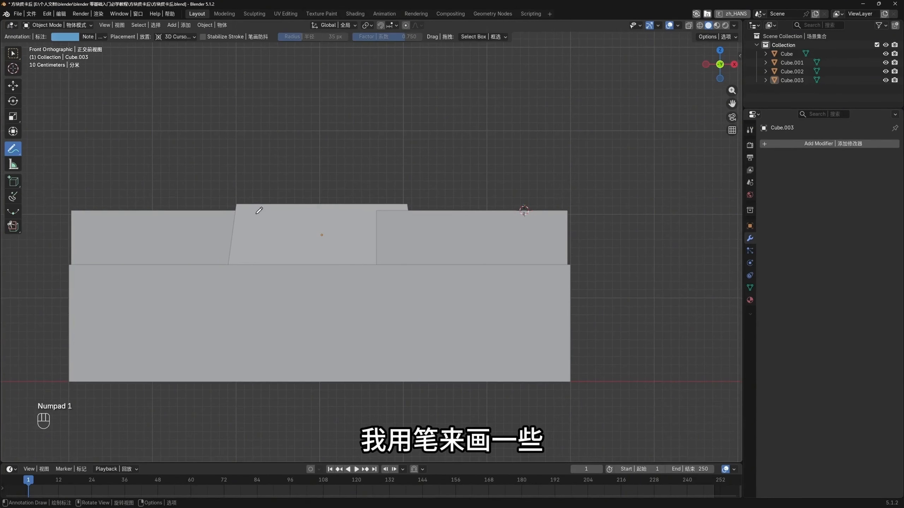
mouse_move(235, 200)
left_mouse_down()
mouse_move(361, 197)
mouse_move(407, 212)
mouse_move(259, 212)
mouse_move(235, 203)
left_mouse_up()
scroll(269, 226, "up", 3)
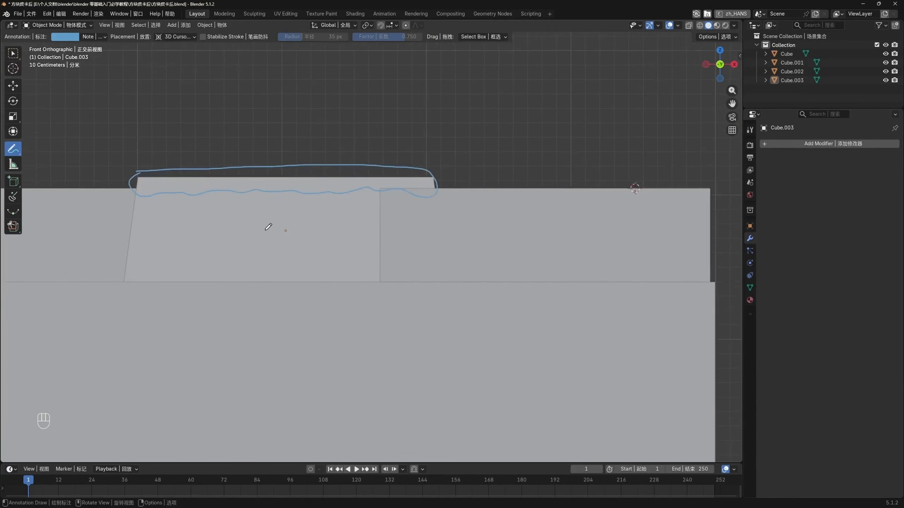
middle_click_drag(265, 230, 346, 255, "shift")
left_click_drag(225, 220, 271, 222)
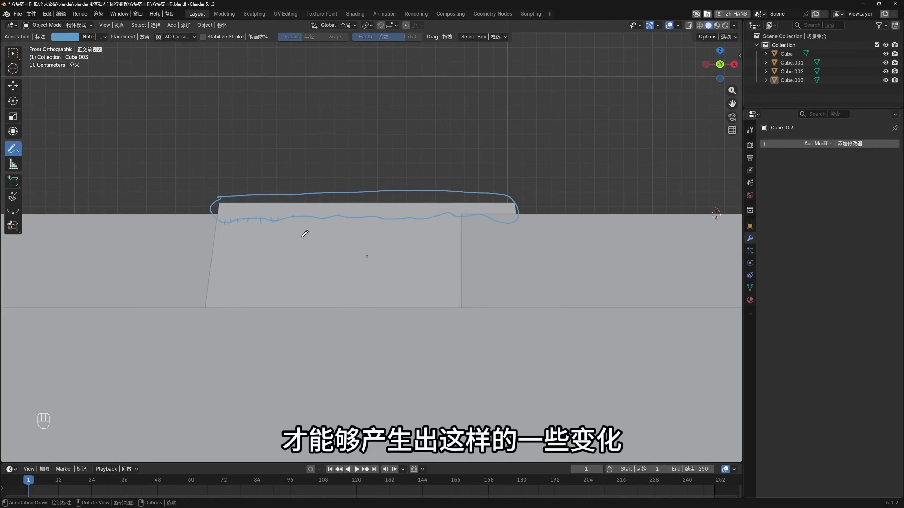
scroll(304, 234, "down", 2)
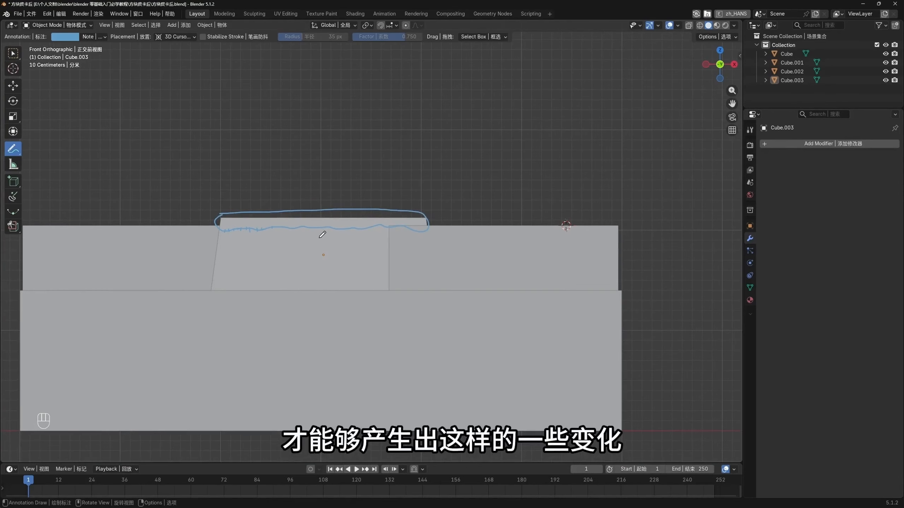
Erase the annotation strokes around the central block's top and return to the selection tool
key("ctrl")
mouse_move(248, 204)
left_mouse_down("ctrl")
mouse_move(337, 228)
mouse_move(423, 216)
mouse_move(262, 204)
left_mouse_up("ctrl")
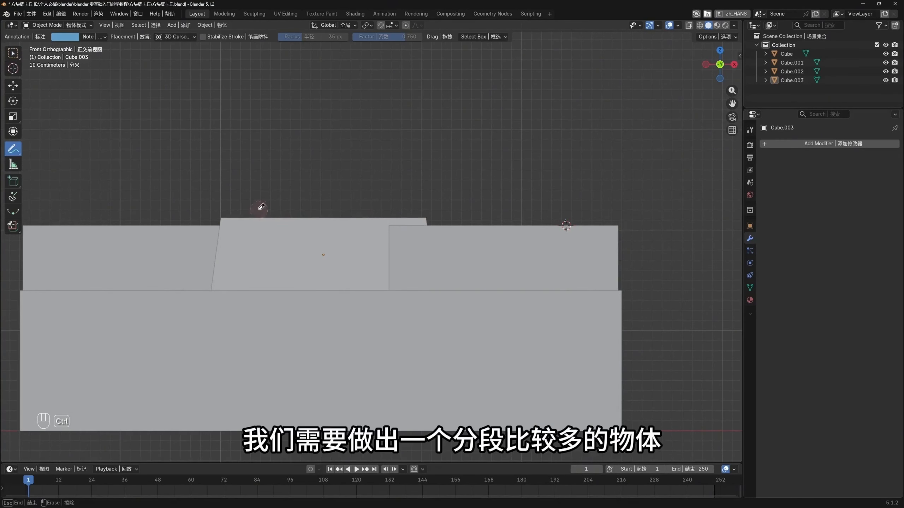
scroll(347, 217, "down", 3)
mouse_move(347, 217)
middle_mouse_down()
mouse_move(328, 282)
mouse_move(340, 211)
middle_mouse_up()
key("w")
key("shift+a")
key("Escape")
Duplicate the large base slab, raise the copy along Z above the grass blocks, and scale it down to roughly the central block's width
left_click(343, 294)
middle_click_drag(343, 293, 373, 333)
key("shift+d")
key("z")
left_click(370, 245)
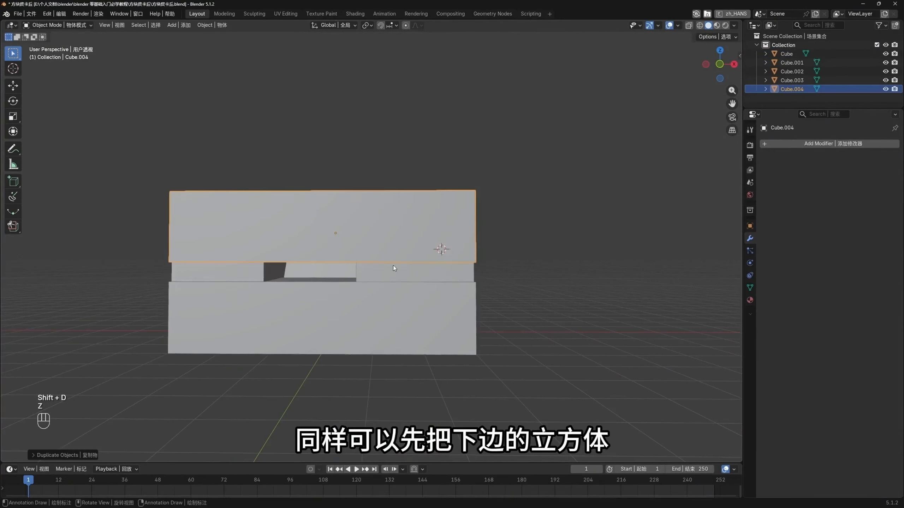
middle_click_drag(601, 272, 578, 290)
key("s")
left_click(426, 262)
Flatten the copy along Z into a thin plate and lower it about 0.28 m onto the central block's top
middle_click_drag(313, 255, 334, 248)
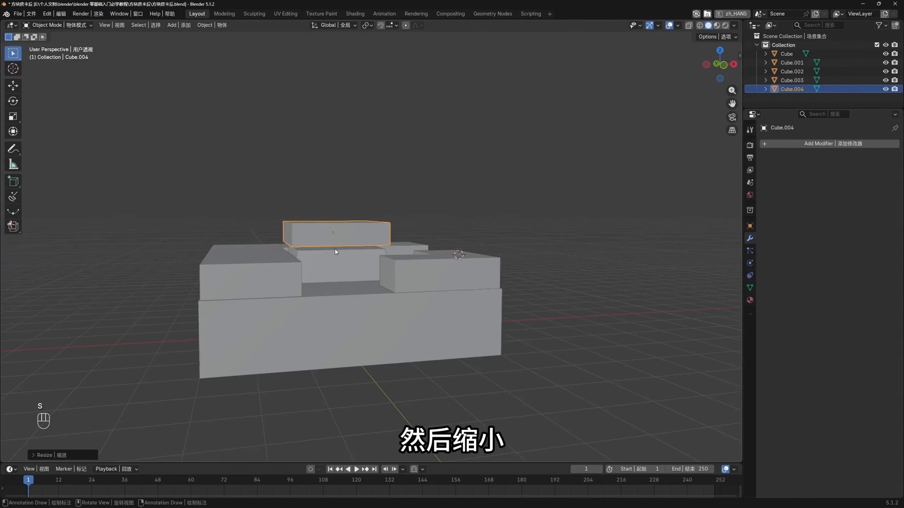
middle_click_drag(363, 208, 360, 194)
key("s")
key("z")
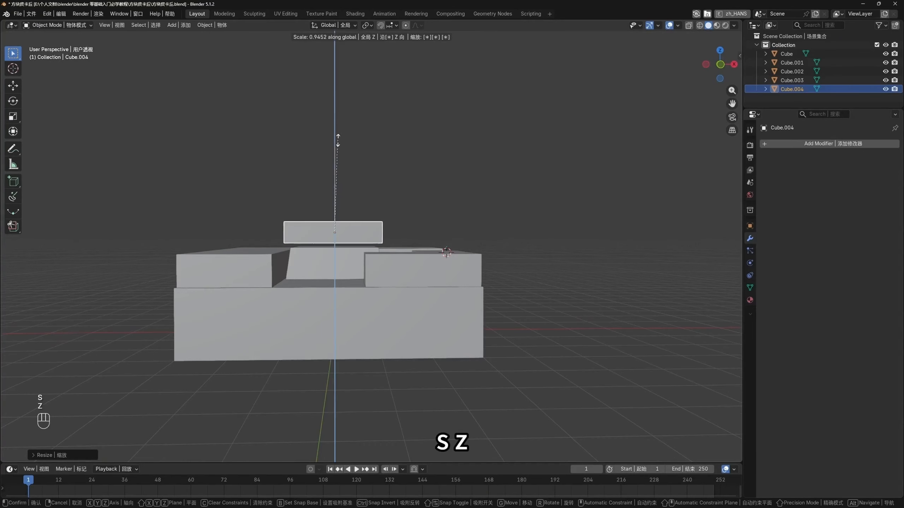
left_click(334, 206)
middle_click_drag(334, 205, 323, 244)
key("g")
key("z")
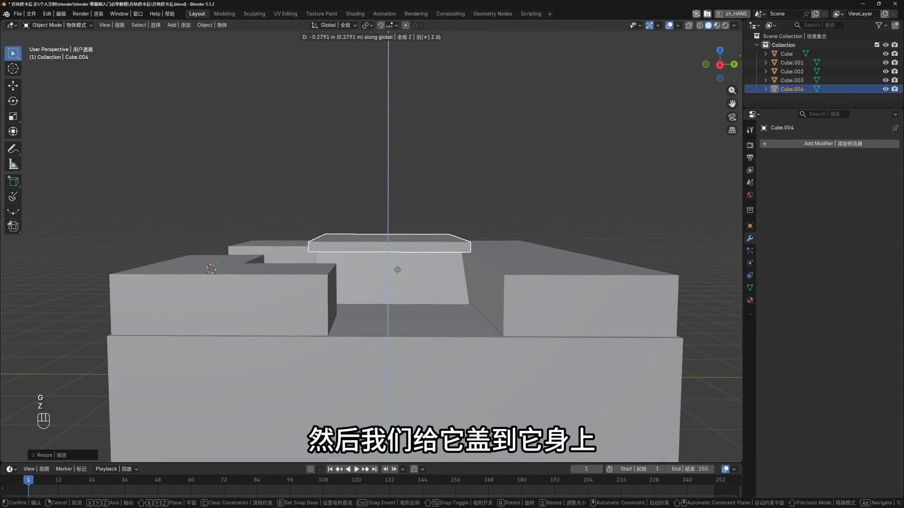
left_click(400, 267)
Fine-tune the cap plate's overall size and X position over the central block, and apply its scale
middle_click_drag(400, 267, 339, 241)
key("s")
left_click(382, 269)
key("g")
key("x")
left_click(382, 269)
key("ctrl+a")
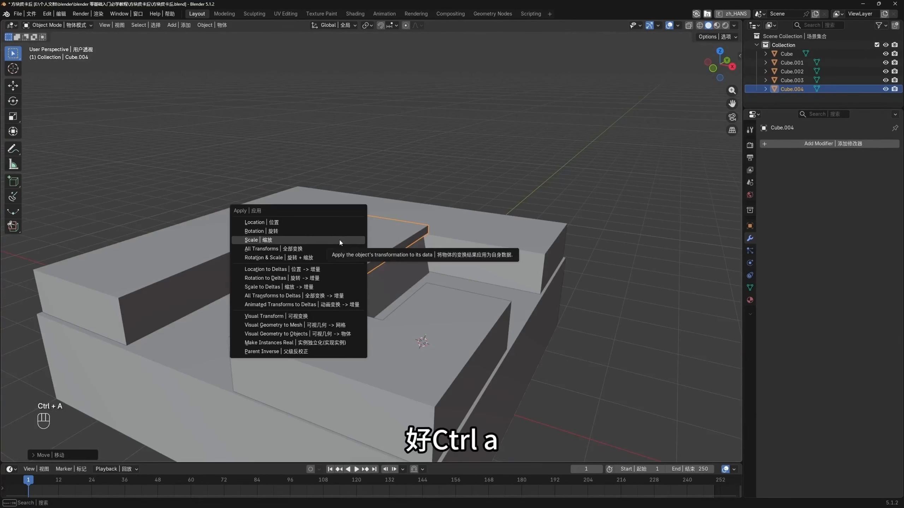
left_click(339, 240)
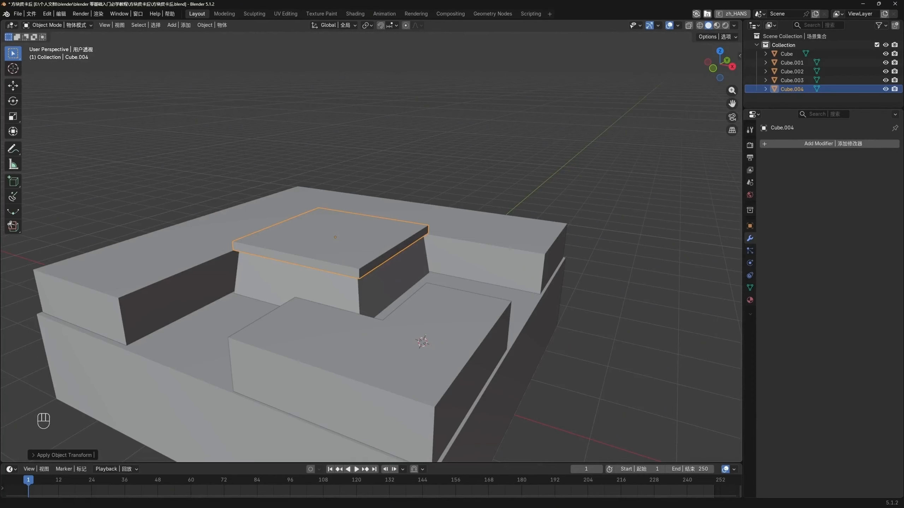
In Edit Mode, add 16 evenly spaced loop cuts to the cap plate, dividing it along X
middle_click_drag(328, 224, 372, 217)
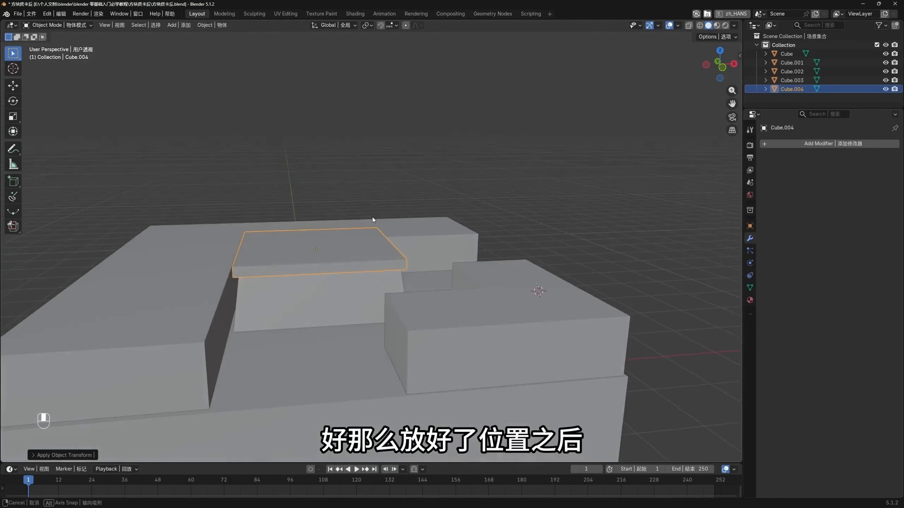
middle_click_drag(376, 275, 416, 265, "shift")
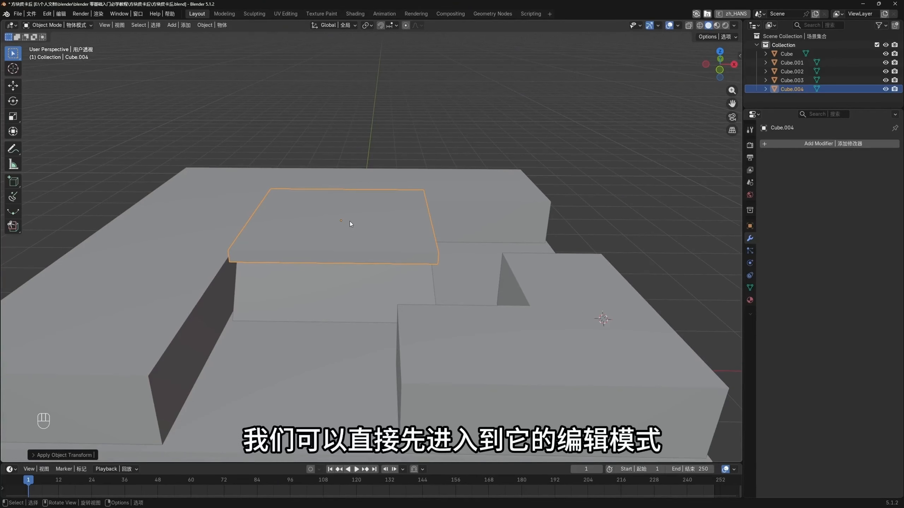
key("Tab")
middle_click_drag(350, 223, 358, 242)
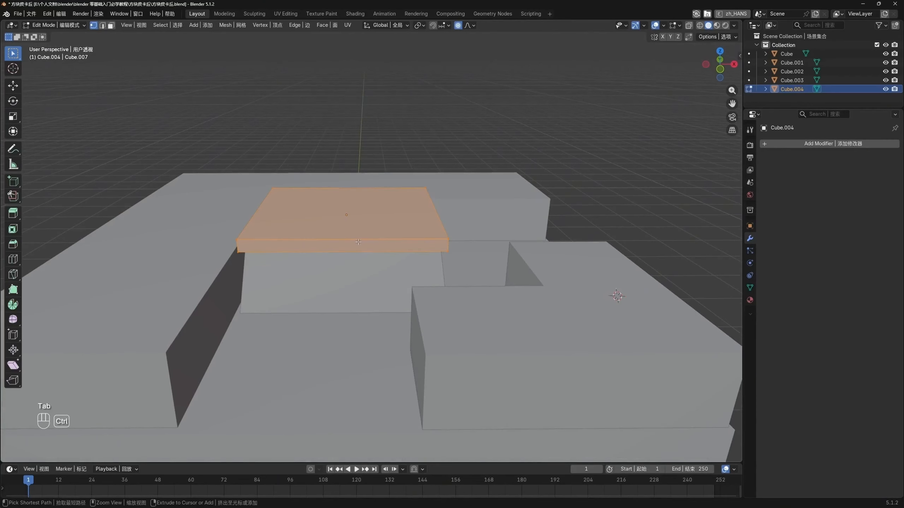
key("ctrl+r")
scroll(357, 242, "up", 15)
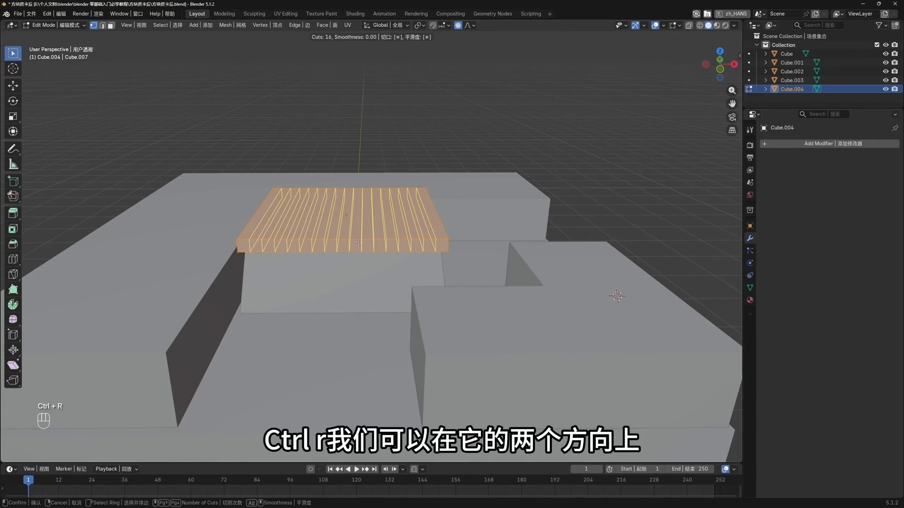
left_click(358, 242)
right_click(358, 242)
middle_click_drag(358, 242, 395, 255)
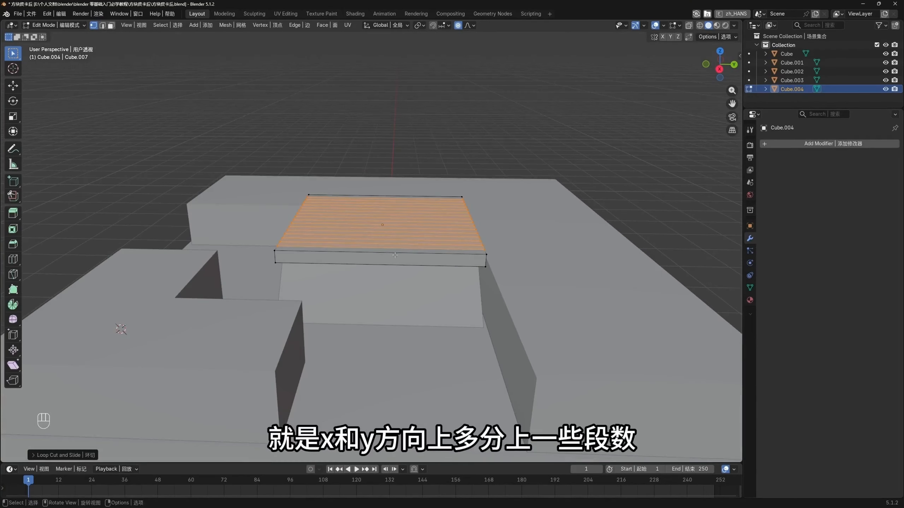
Add 15 evenly spaced loop cuts dividing the cap plate along Y, then switch to face selection and clear the selection
key("ctrl+r")
scroll(395, 255, "up", 14)
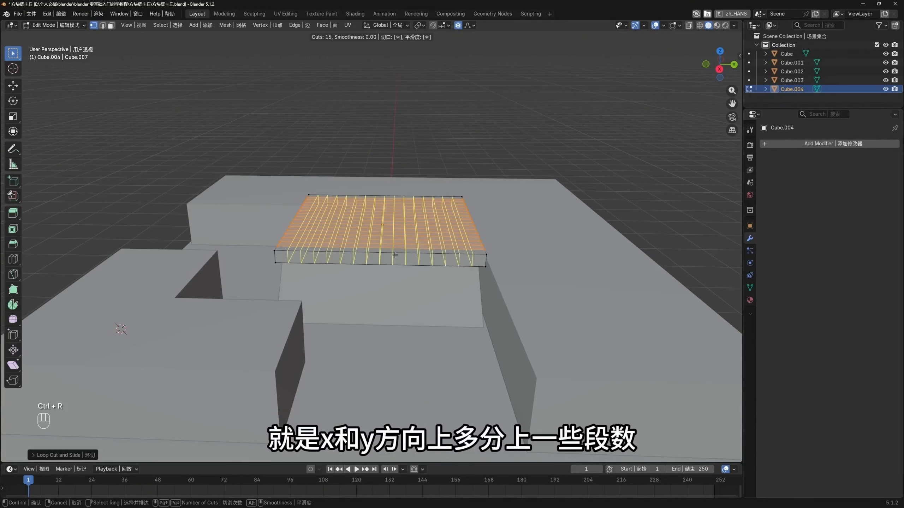
left_click(394, 254)
right_click(395, 255)
middle_click_drag(395, 255, 462, 242)
key("3")
left_click(343, 268)
Examine the cap plate's face grid in Edit Mode from several angles, then return to Object Mode
key("Tab")
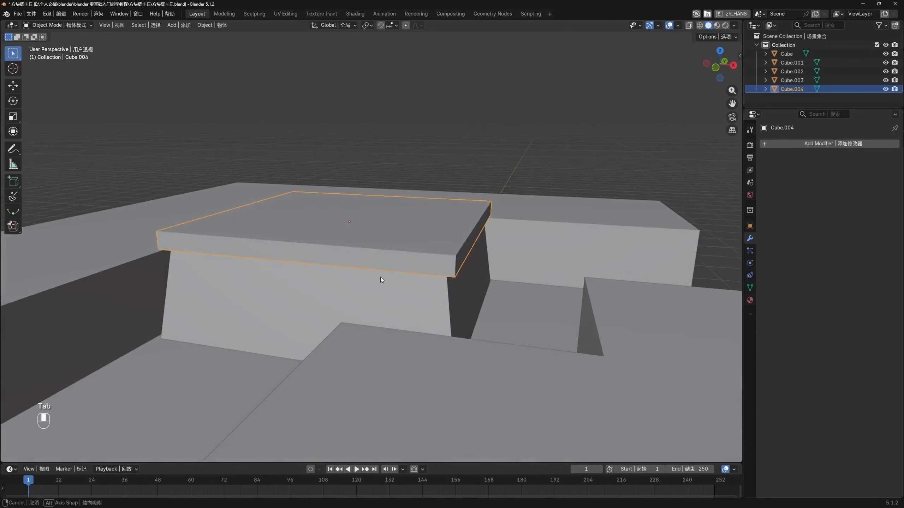
key("Tab")
left_click(404, 246)
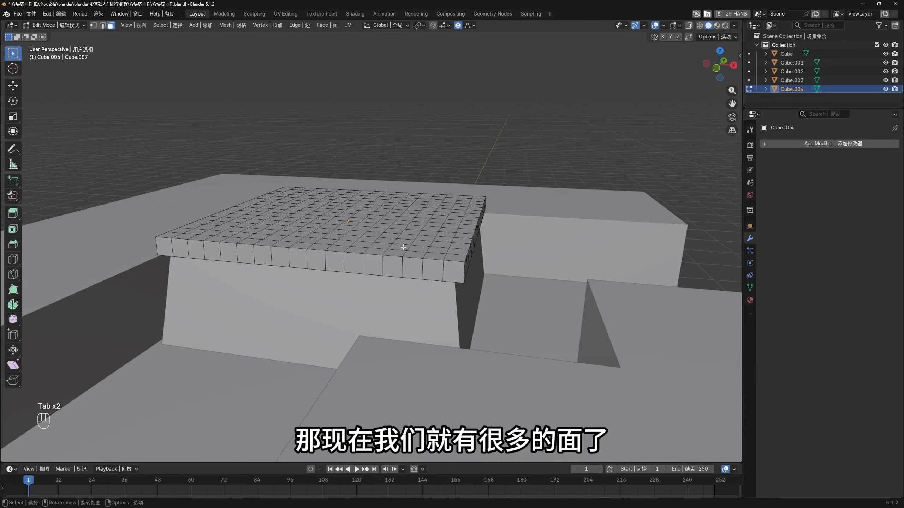
middle_click_drag(404, 247, 170, 245)
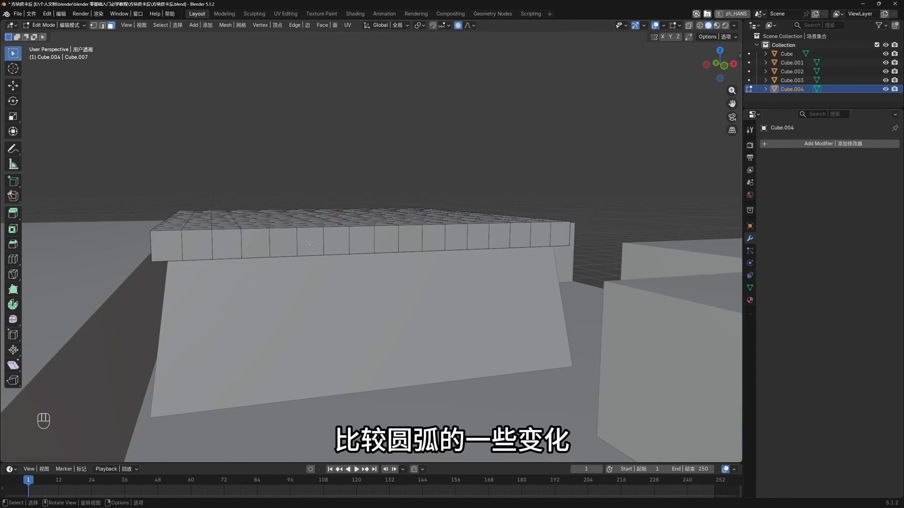
middle_click_drag(309, 242, 350, 250)
key("Tab")
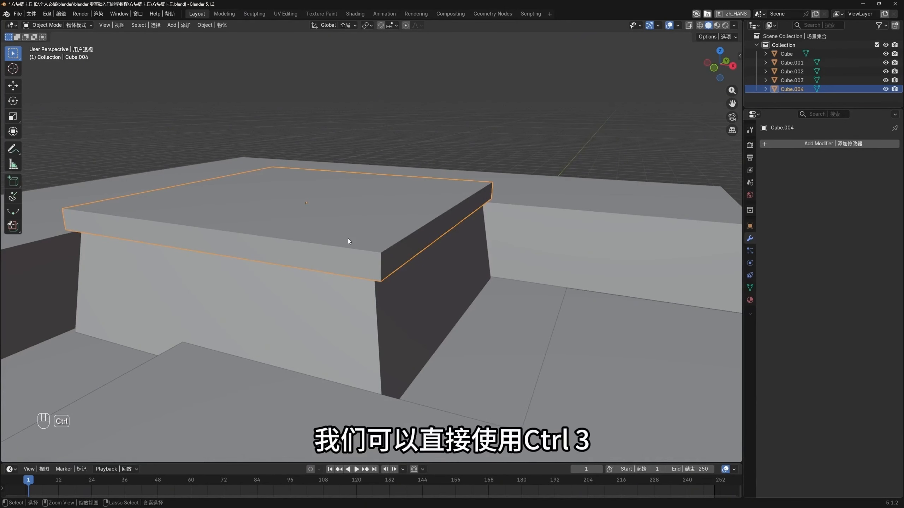
Add a Subdivision Surface modifier with viewport level 3 to the cap plate and shade it smooth
key("ctrl+3")
middle_click_drag(359, 246, 366, 270)
scroll(366, 270, "up", 1)
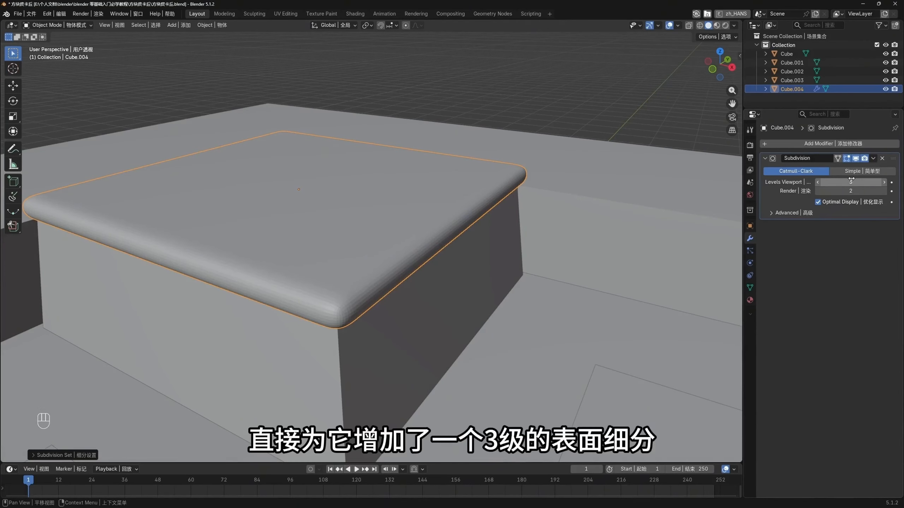
scroll(374, 301, "up", 3)
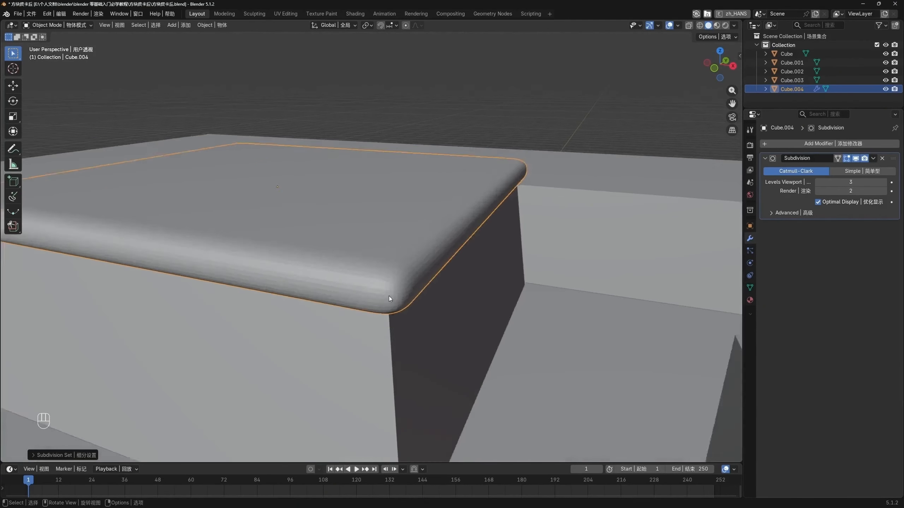
scroll(389, 298, "up", 1)
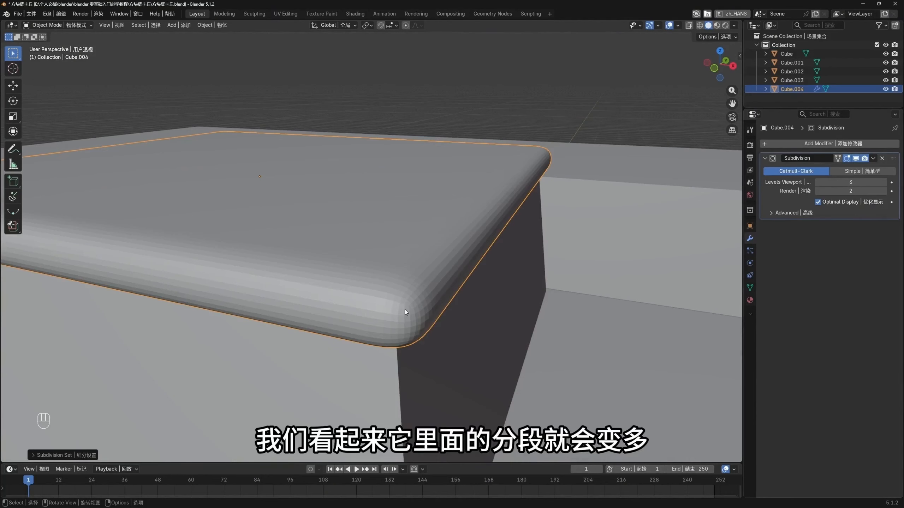
scroll(401, 304, "down", 1)
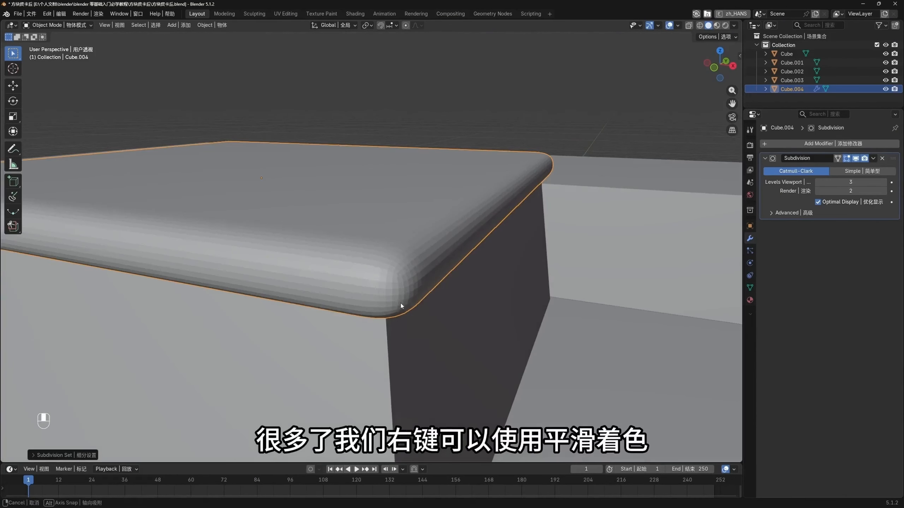
right_click(403, 264)
left_click(402, 265)
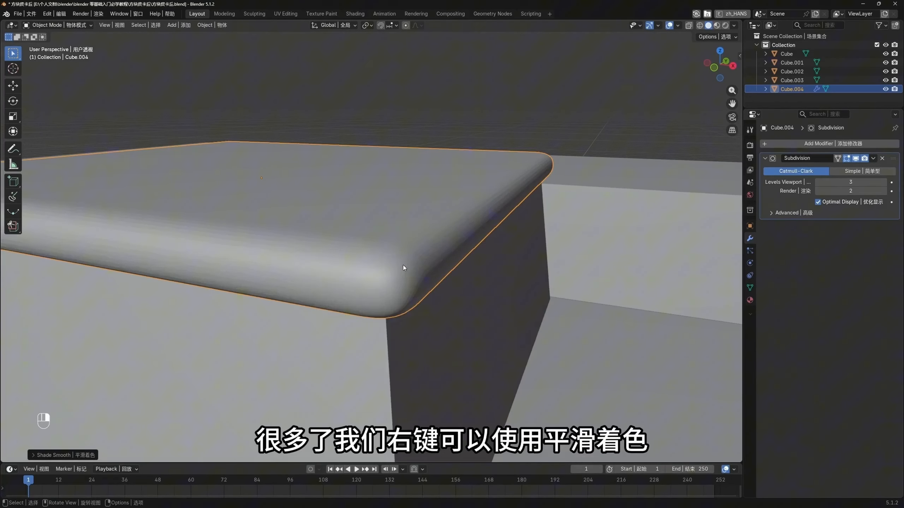
Apply the Subdivision modifier on the cap plate so its subdivided geometry becomes real mesh
scroll(400, 296, "down", 4)
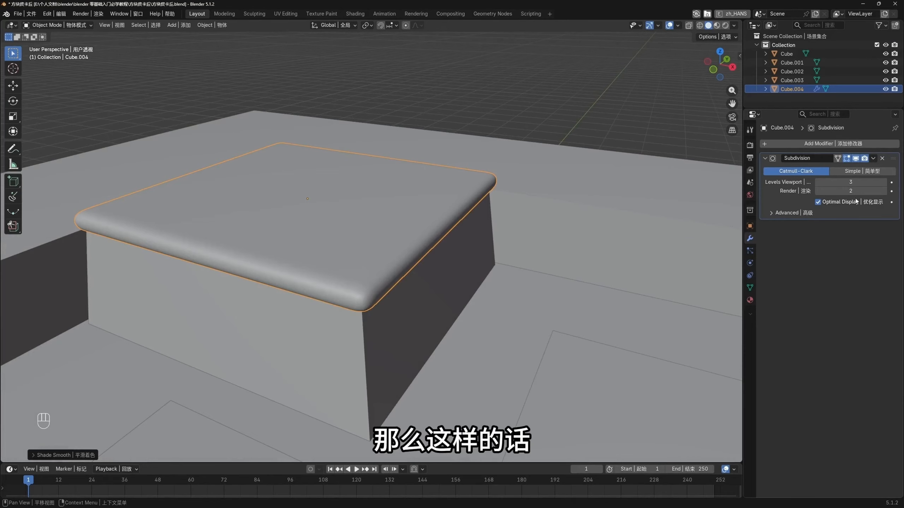
right_click(802, 162)
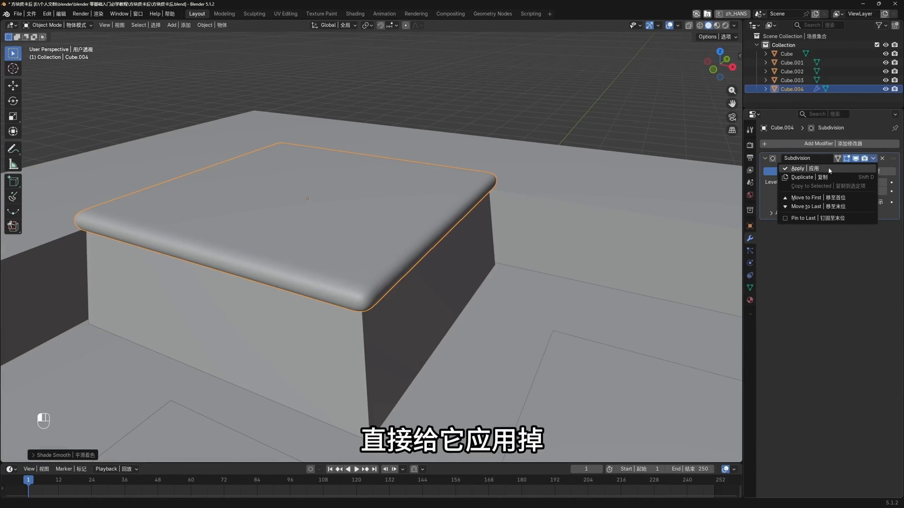
left_click(872, 158)
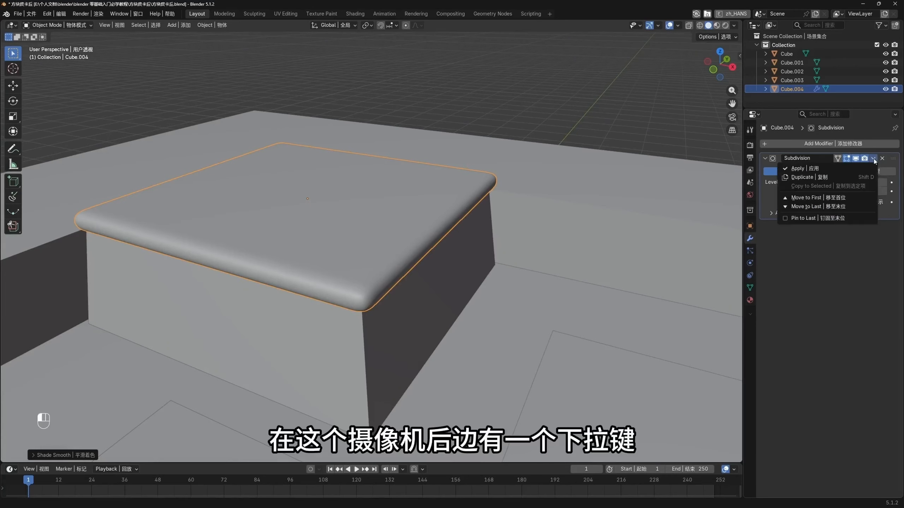
left_click(872, 158)
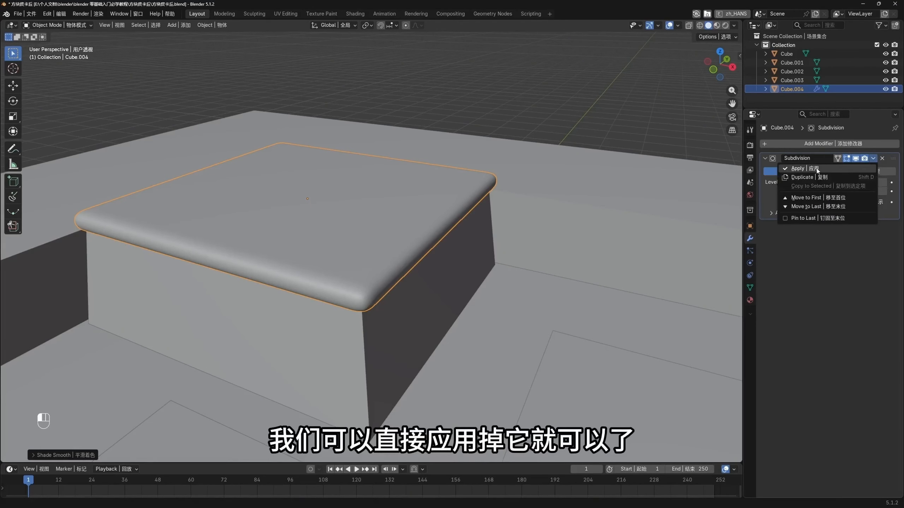
left_click(805, 168)
Examine the cap plate's vertices in Edit Mode using vertex selection, then return to Object Mode
key("Tab")
middle_click_drag(323, 257, 368, 281)
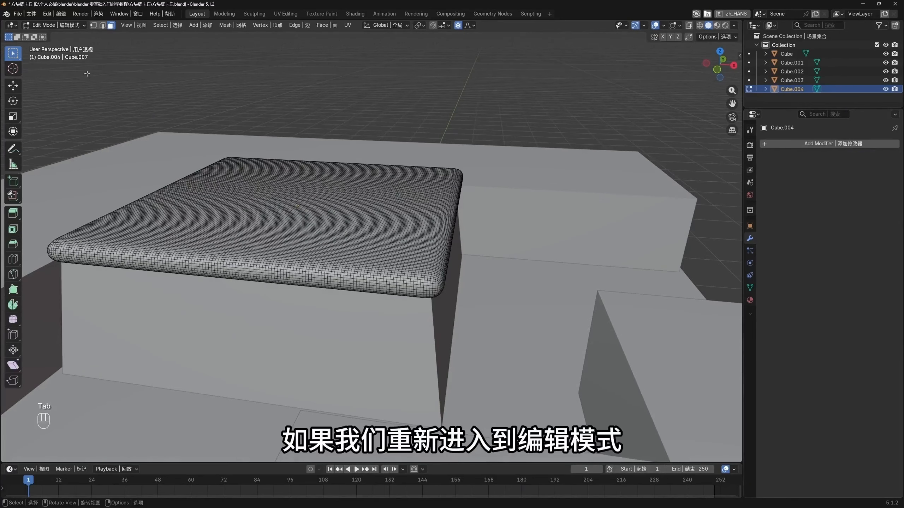
key("1")
scroll(278, 248, "up", 5)
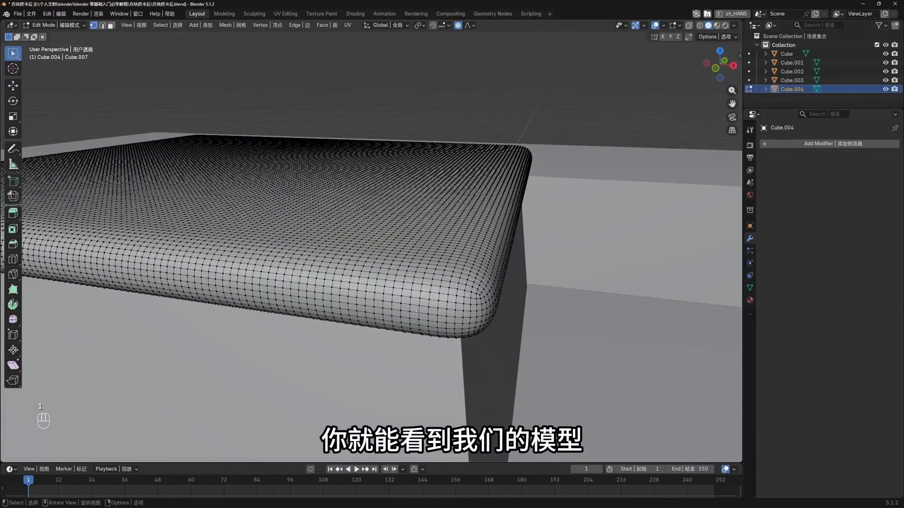
scroll(417, 313, "down", 3)
key("Tab")
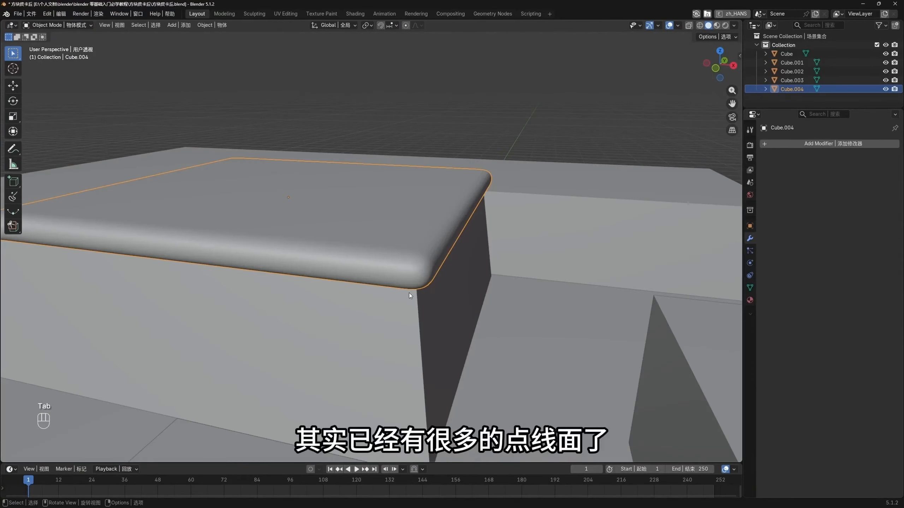
Add a Displace modifier from the Deform category to the cap plate
scroll(408, 292, "down", 3)
middle_click_drag(415, 282, 369, 292)
scroll(404, 286, "up", 2)
middle_click_drag(438, 236, 380, 279)
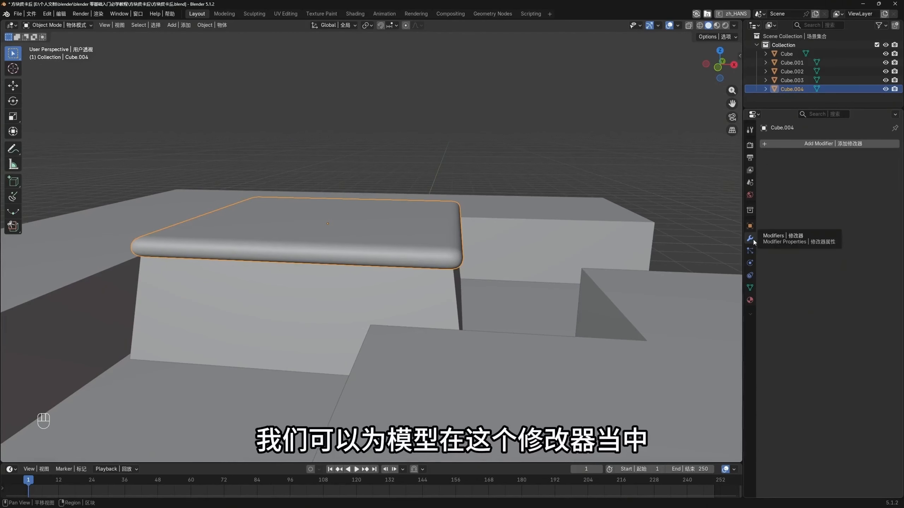
left_click(834, 144)
mouse_move(836, 147)
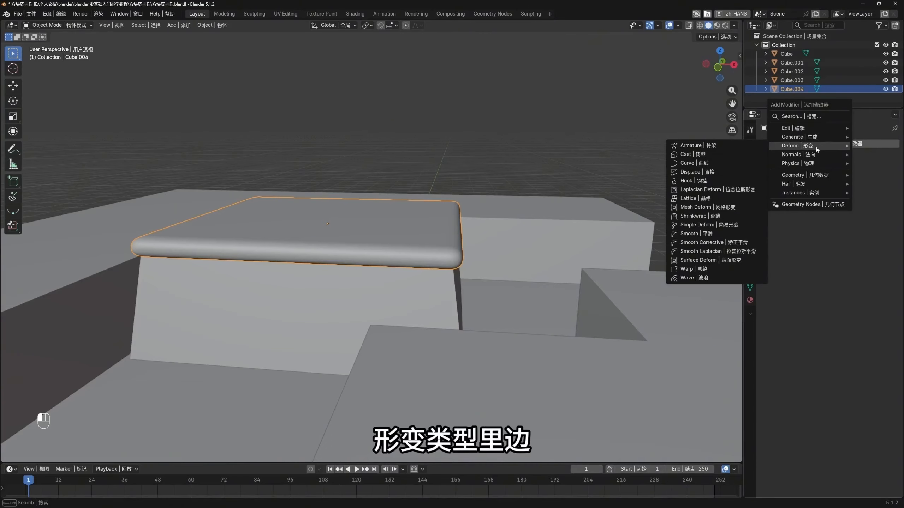
left_click(702, 173)
Create a new texture for the cap plate's Displace modifier and open its texture properties
middle_click_drag(409, 260, 421, 264)
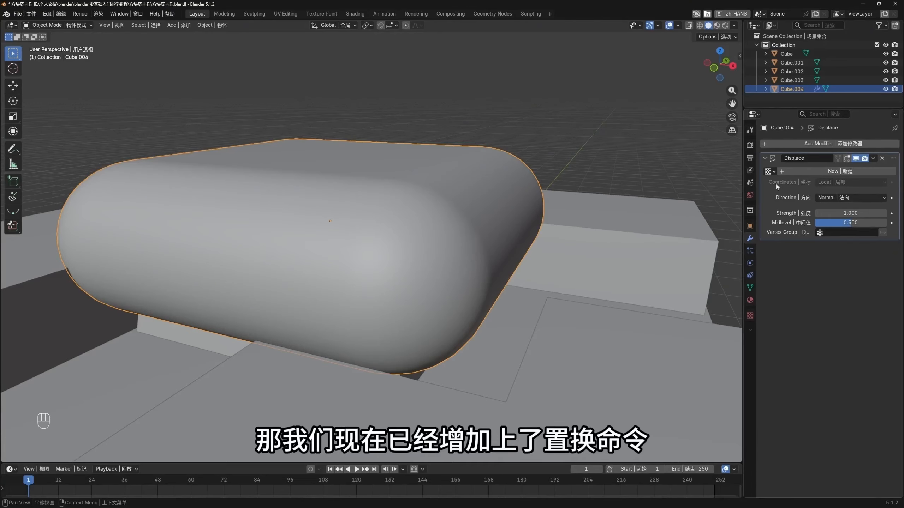
middle_click_drag(489, 274, 500, 262)
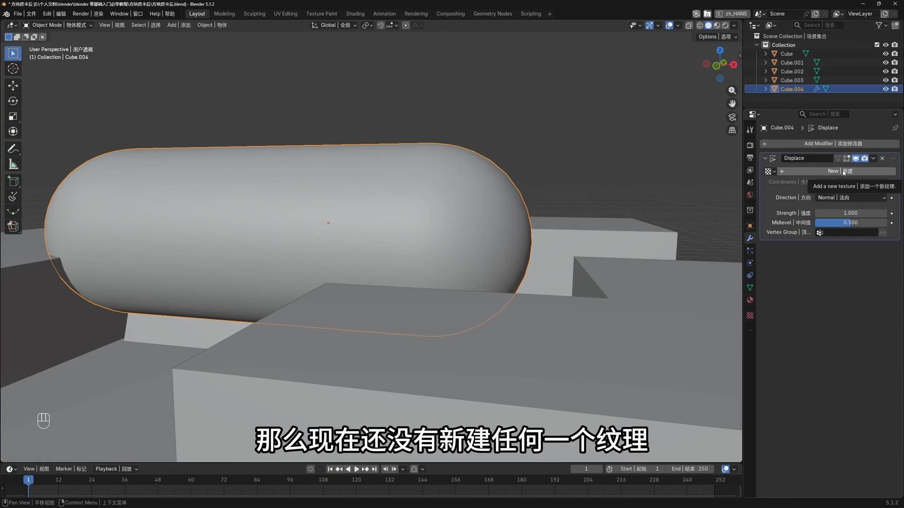
middle_click_drag(312, 257, 328, 246)
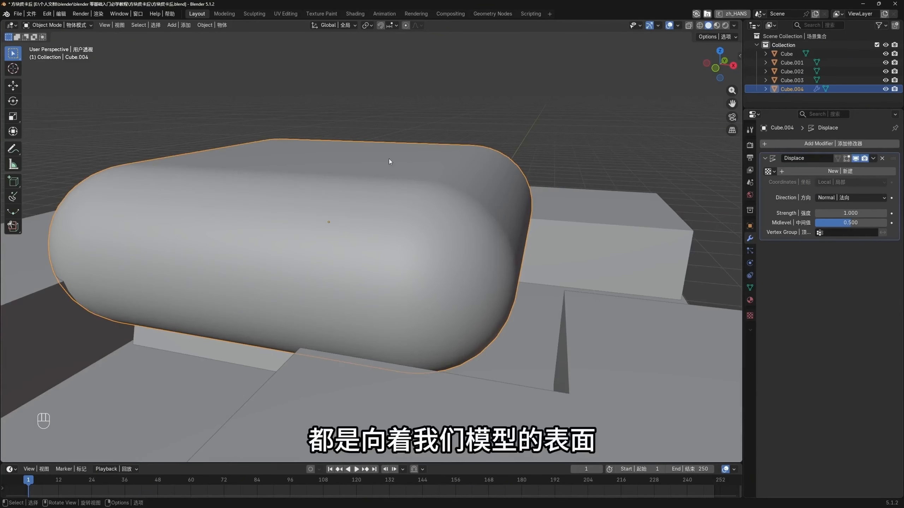
middle_click_drag(530, 332, 640, 267)
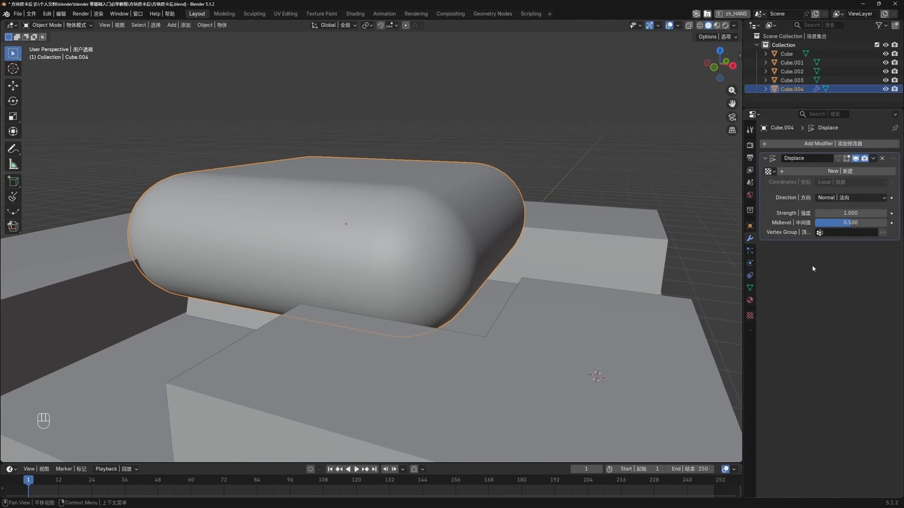
left_click(845, 172)
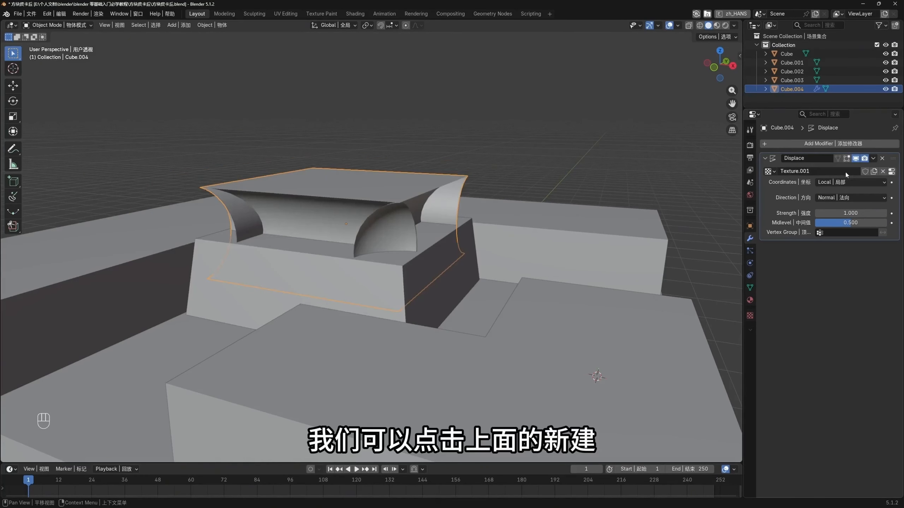
middle_click_drag(475, 205, 480, 197)
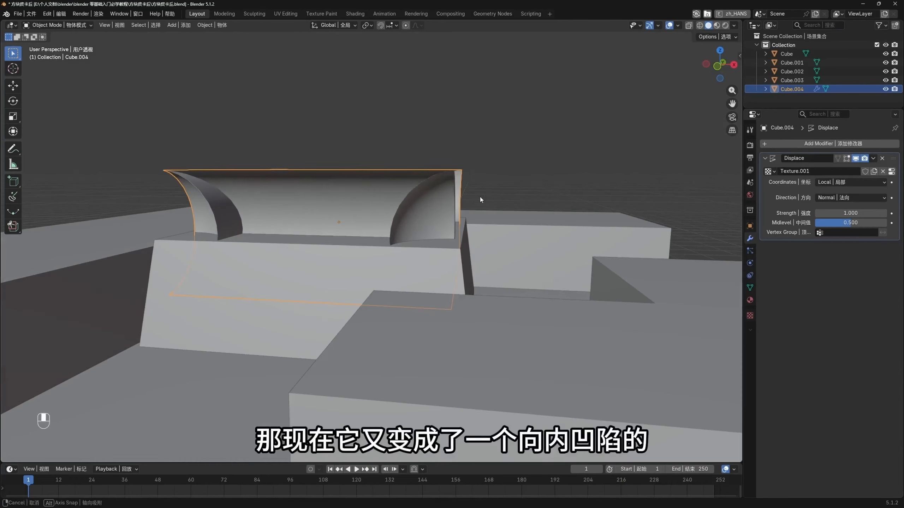
middle_click_drag(415, 247, 431, 245)
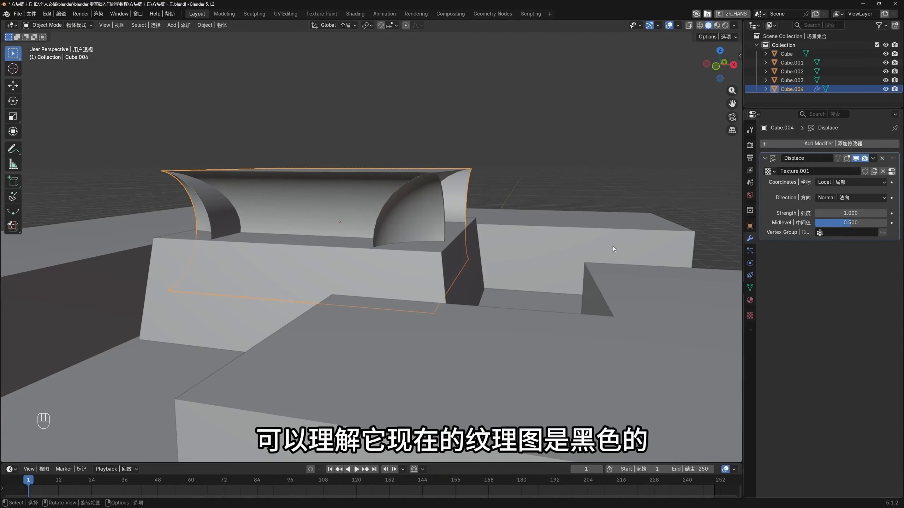
middle_click_drag(458, 184, 471, 179)
middle_click_drag(438, 250, 415, 260)
middle_click_drag(421, 252, 417, 249, "shift")
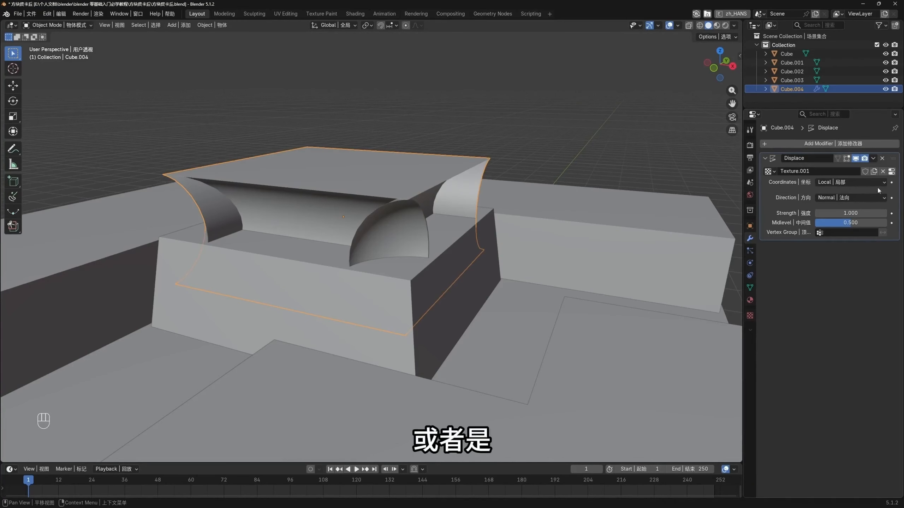
left_click(750, 316)
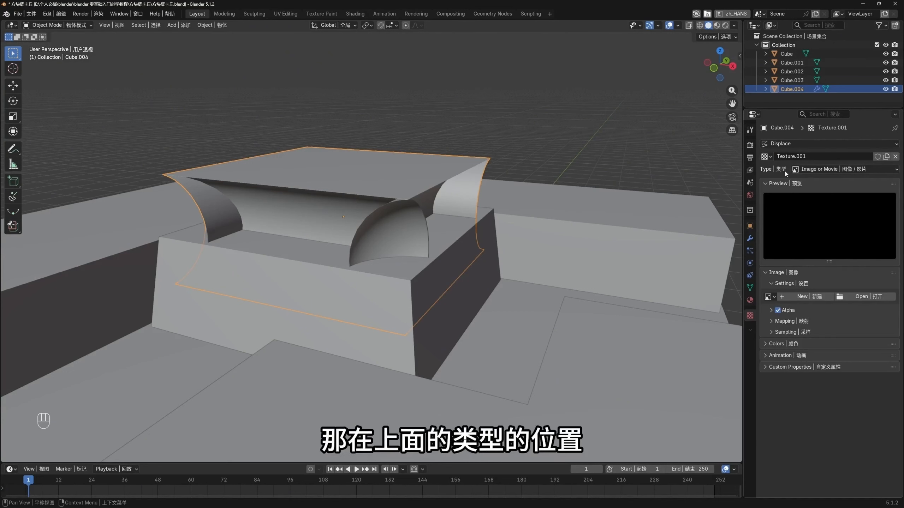
Try the Clouds type for the displacement texture and view its effect on the cap from several angles
left_click(844, 169)
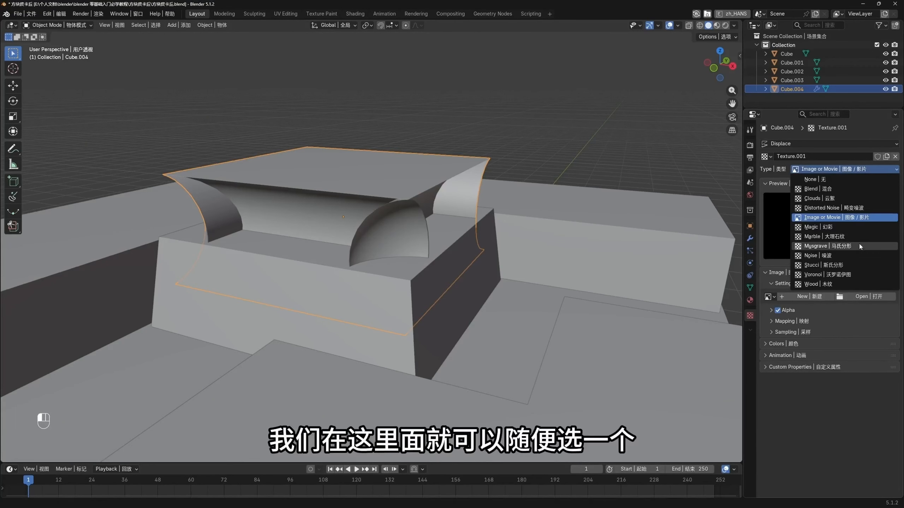
left_click(831, 202)
middle_click_drag(681, 234, 701, 241)
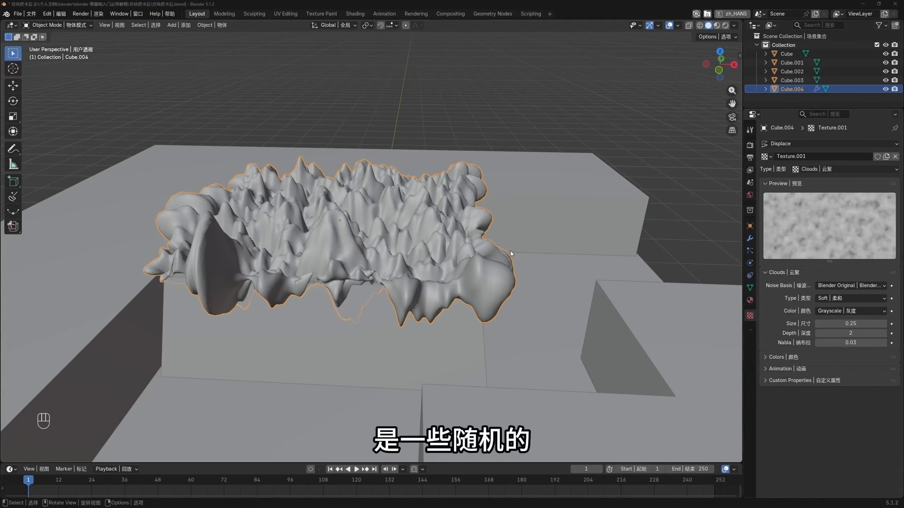
middle_click_drag(508, 253, 384, 268)
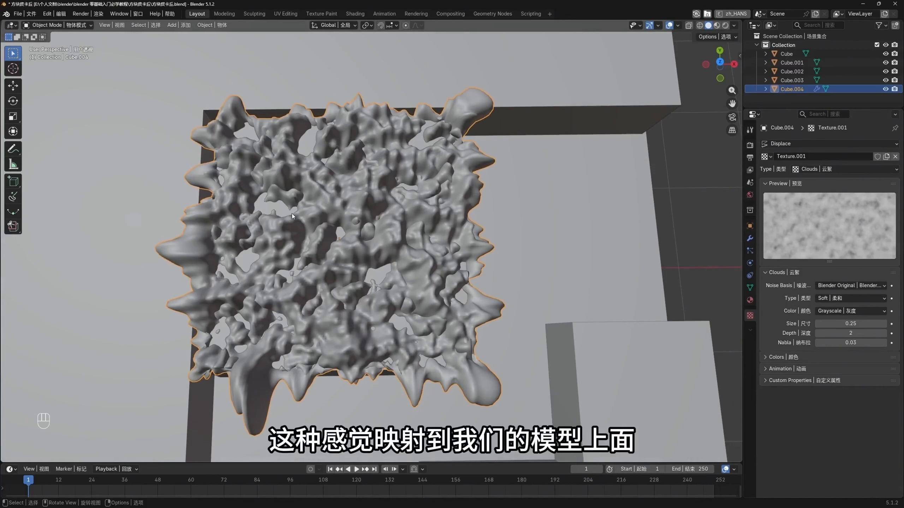
middle_click_drag(389, 238, 395, 238)
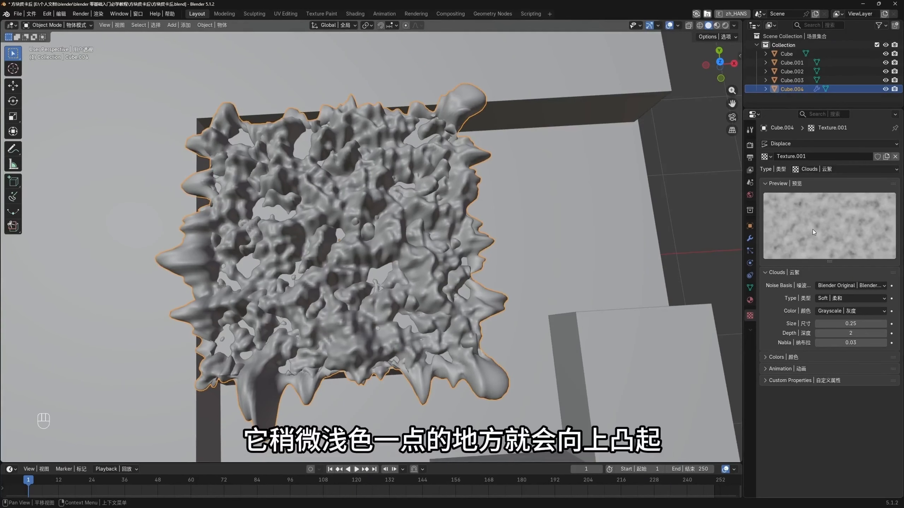
middle_click_drag(313, 281, 288, 225)
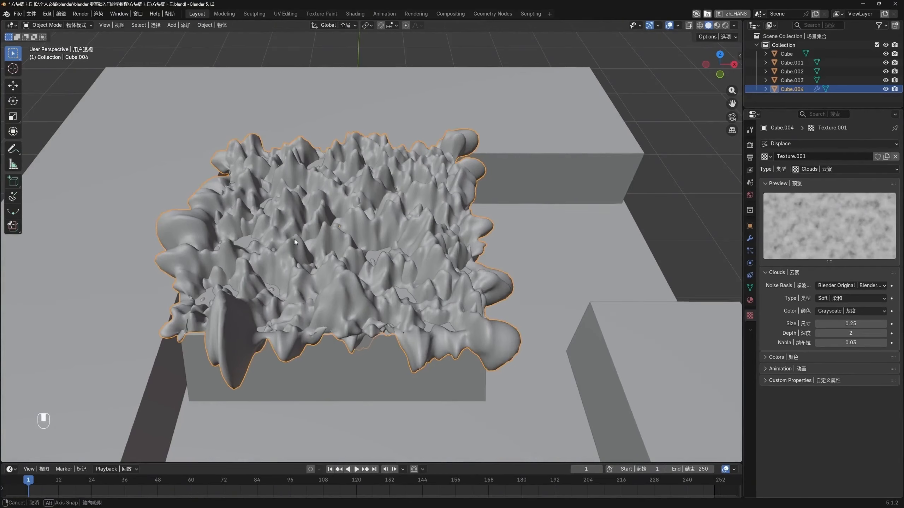
middle_click_drag(294, 239, 366, 271)
Set the displacement texture's type to Voronoi and view the cap from above
left_click(831, 169)
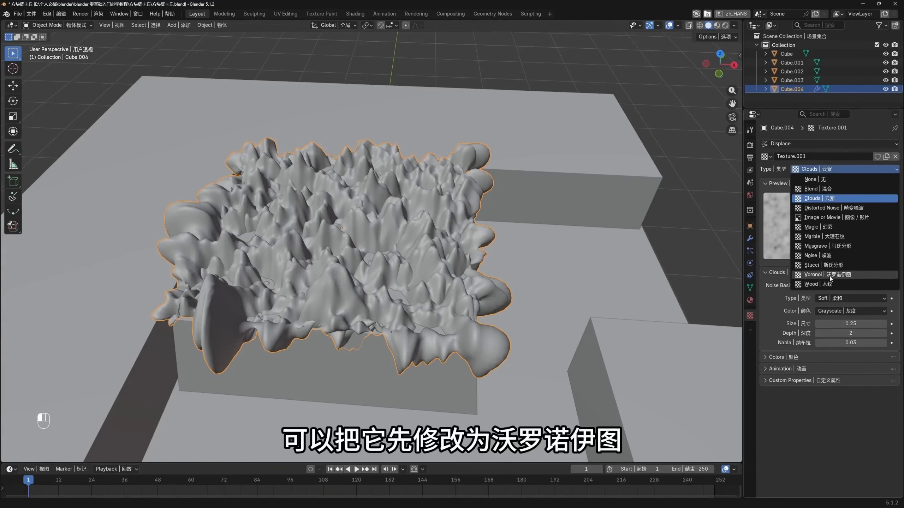
left_click(843, 275)
middle_click_drag(498, 228, 411, 219)
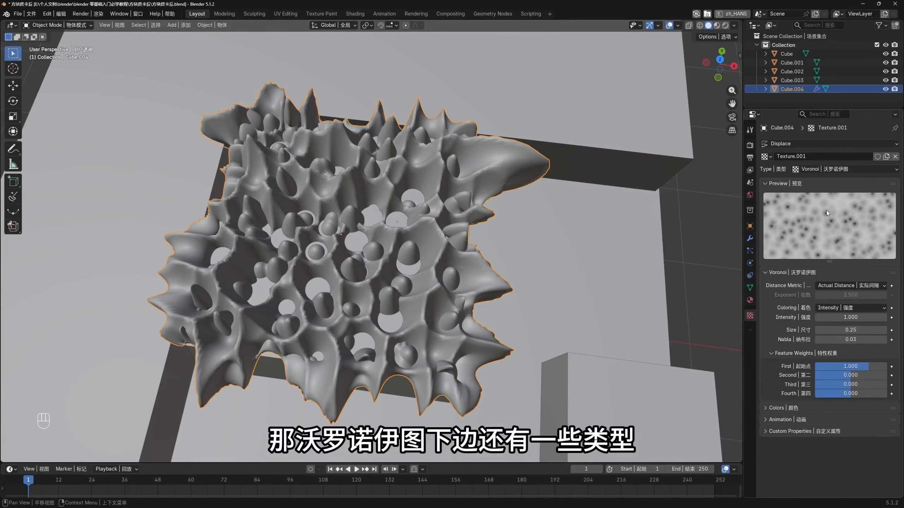
Compare the Voronoi distance metrics Actual Distance and Distance Squared, ending on Distance Squared
left_click(841, 285)
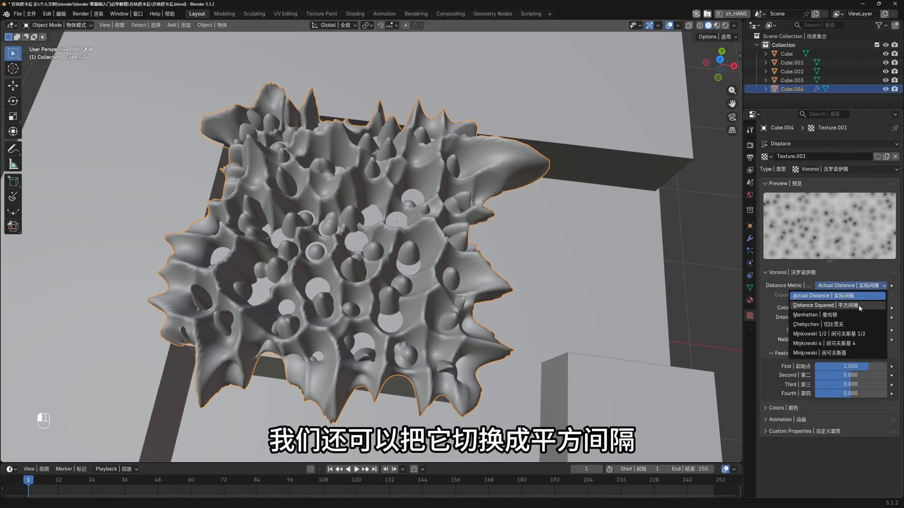
left_click(849, 307)
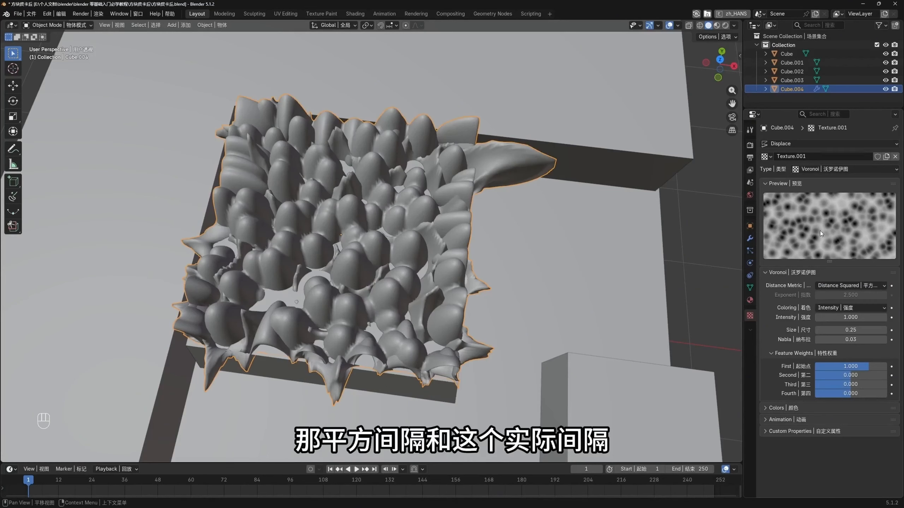
left_click(858, 287)
left_click(850, 297)
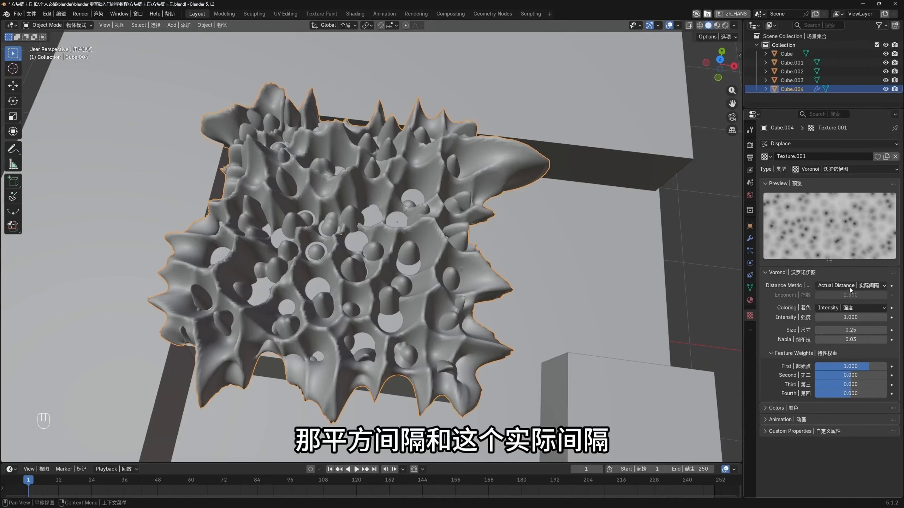
left_click(850, 286)
left_click(846, 305)
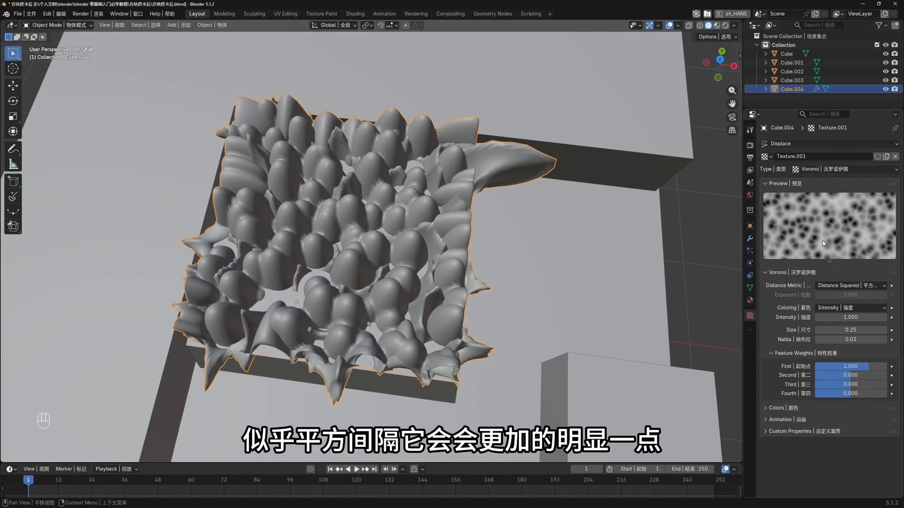
Examine the Voronoi-displaced cap from above, close up and from the side against the texture preview
middle_click_drag(356, 178, 308, 254)
middle_click_drag(374, 248, 356, 238)
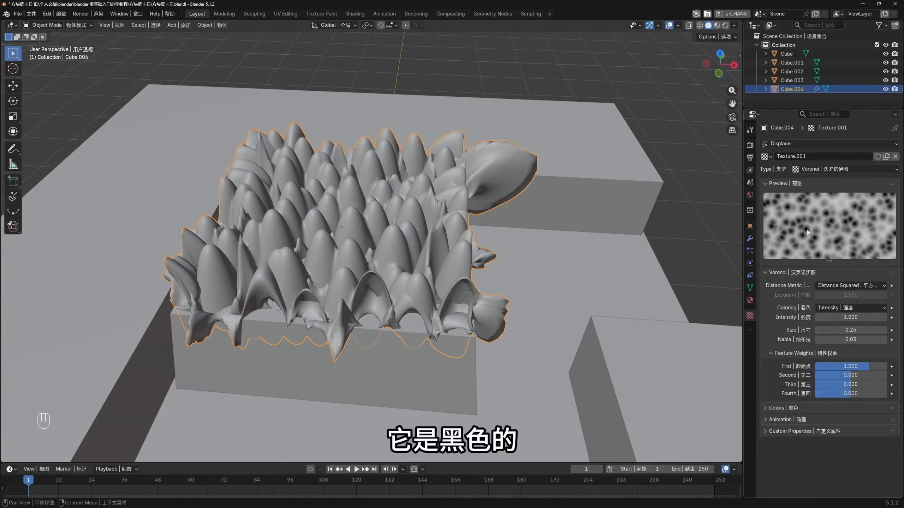
middle_click_drag(363, 281, 391, 277)
scroll(391, 277, "up", 2)
scroll(391, 281, "up", 2)
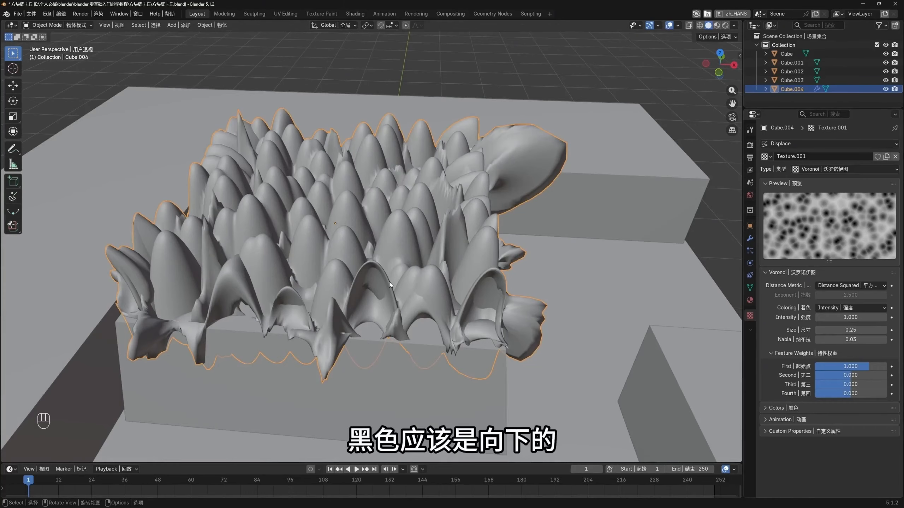
middle_click_drag(389, 282, 380, 254)
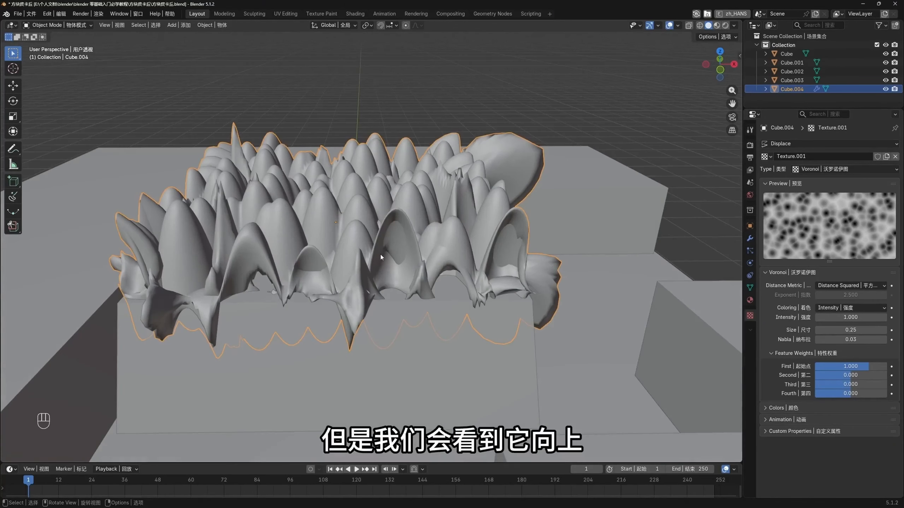
middle_click_drag(338, 211, 367, 322)
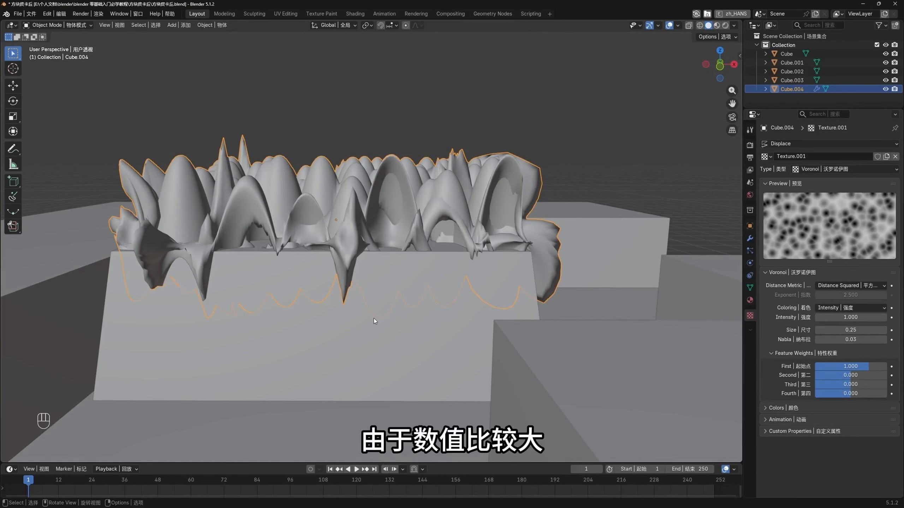
middle_click_drag(374, 321, 365, 325)
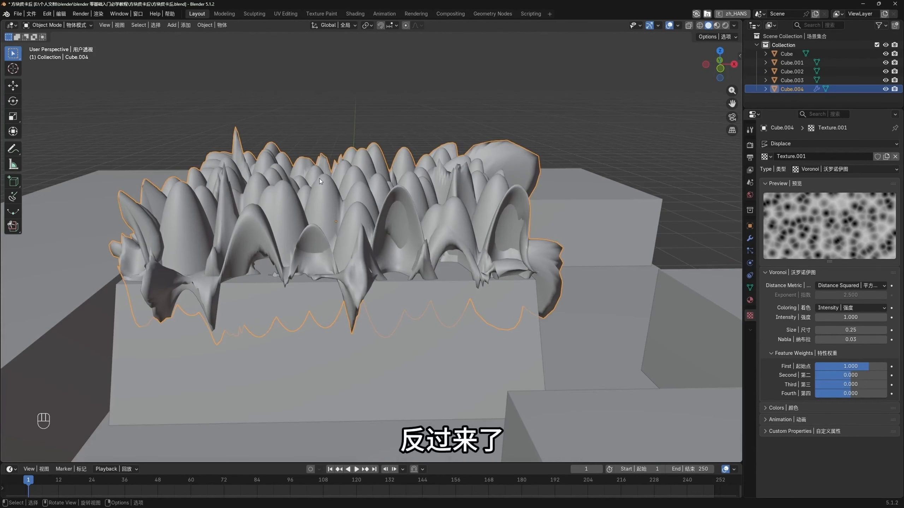
mouse_move(316, 213)
middle_mouse_down()
mouse_move(325, 188)
mouse_move(330, 215)
middle_mouse_up()
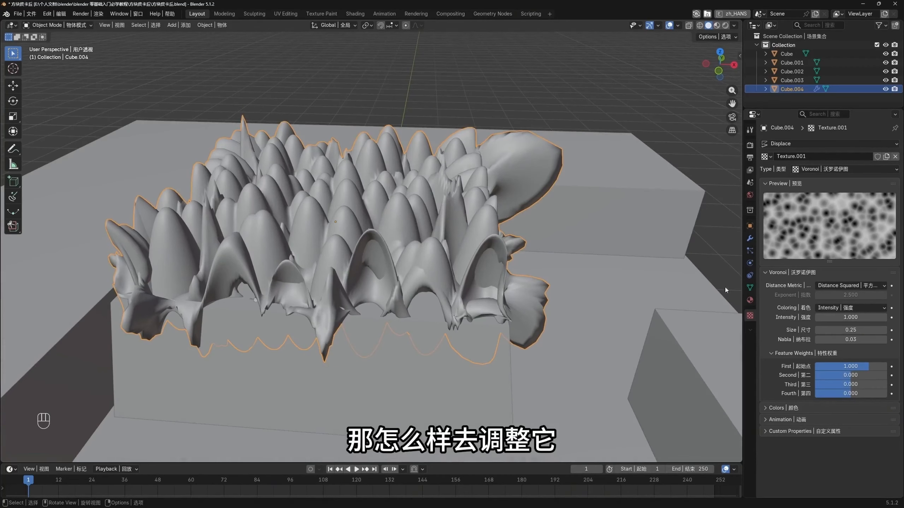
Set the cap's Displace modifier strength to 0.1 and view the softened bumps from several angles
left_click(749, 239)
middle_click_drag(422, 236, 436, 241, "shift")
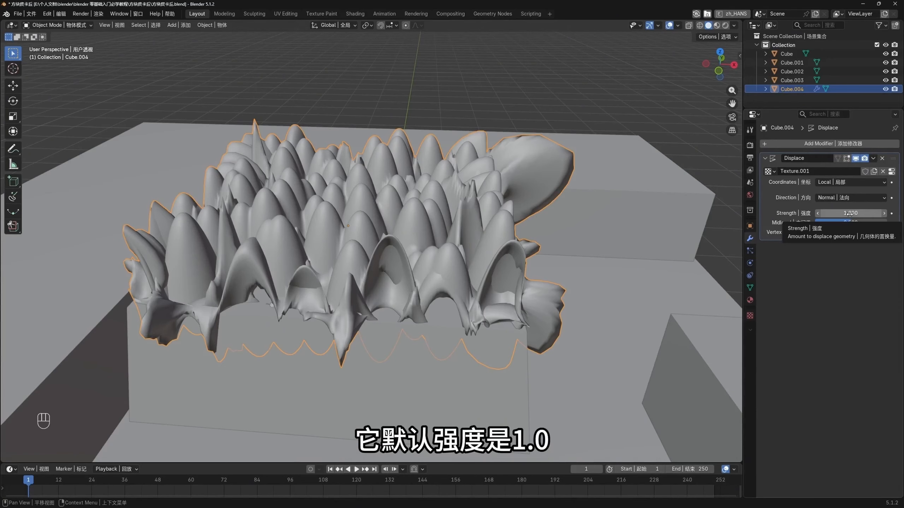
mouse_move(864, 213)
left_mouse_down()
mouse_move(834, 213)
mouse_move(863, 223)
left_mouse_up()
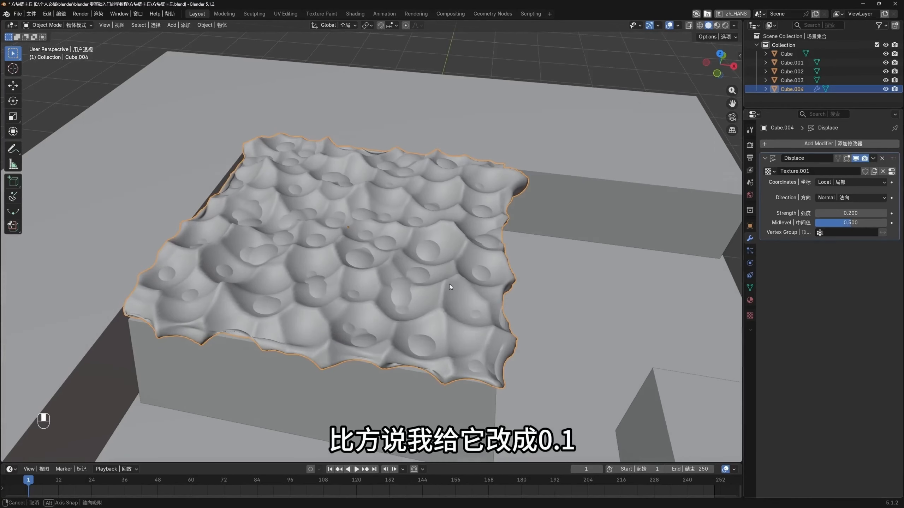
left_click(864, 213)
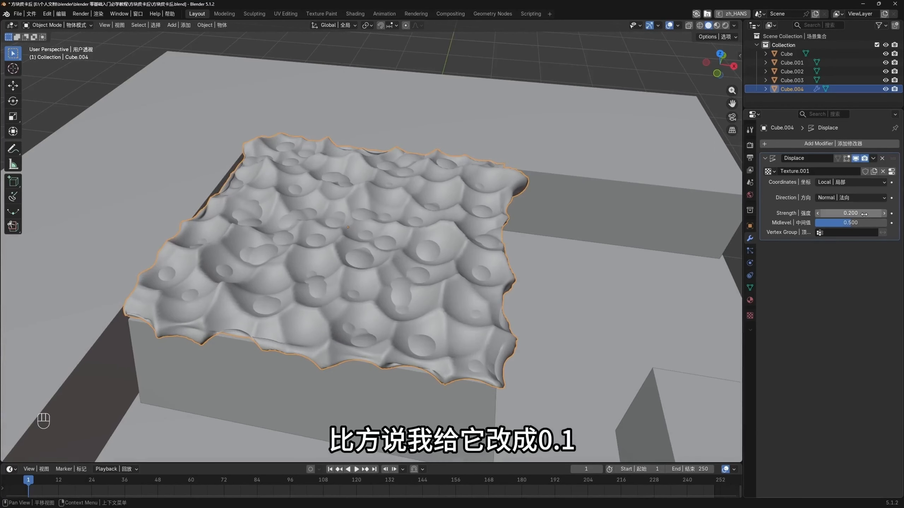
type("0.1")
key("Return")
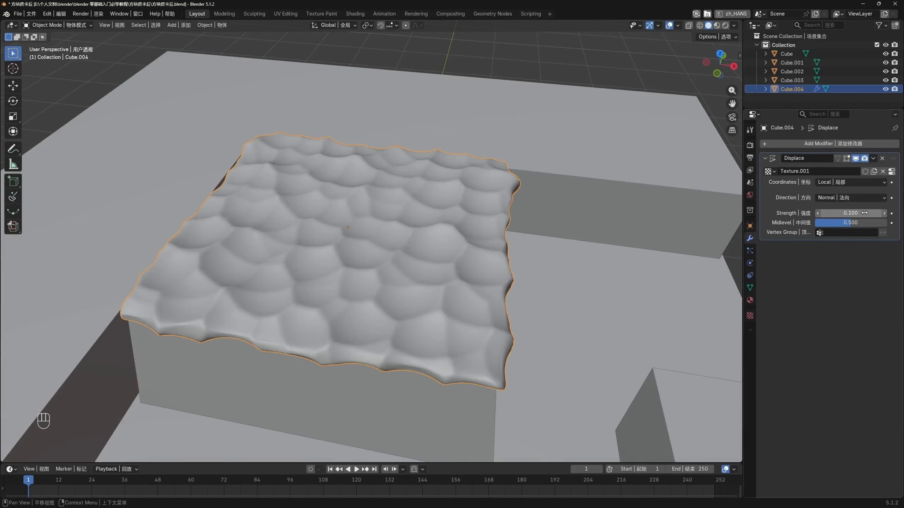
middle_click_drag(542, 250, 404, 264)
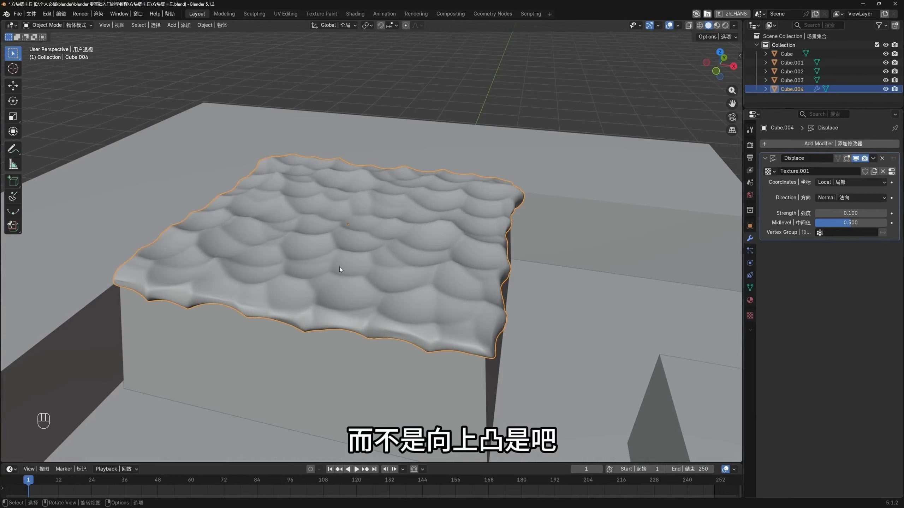
middle_click_drag(338, 267, 338, 275)
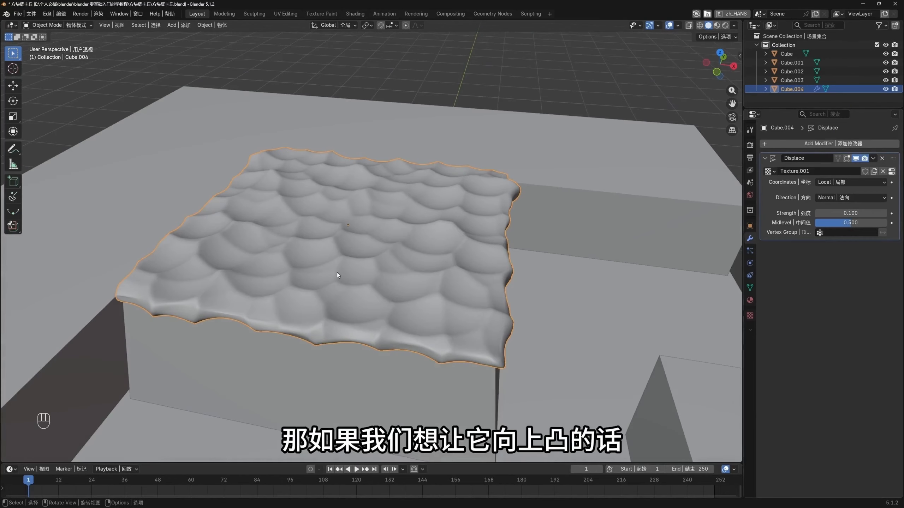
Invert the cap's displacement by setting the Displace strength to -0.1, and view the result
left_click(850, 212)
left_click(819, 213)
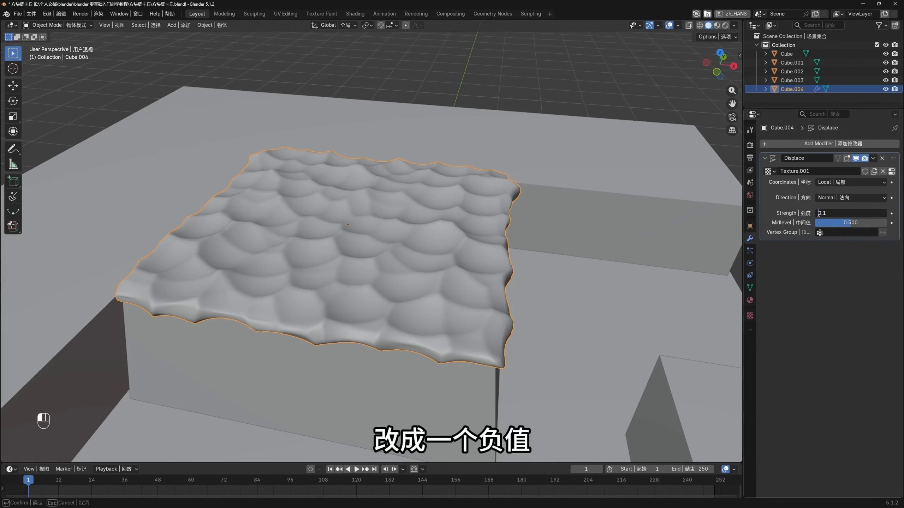
type("-")
key("Return")
middle_click_drag(370, 296, 432, 298)
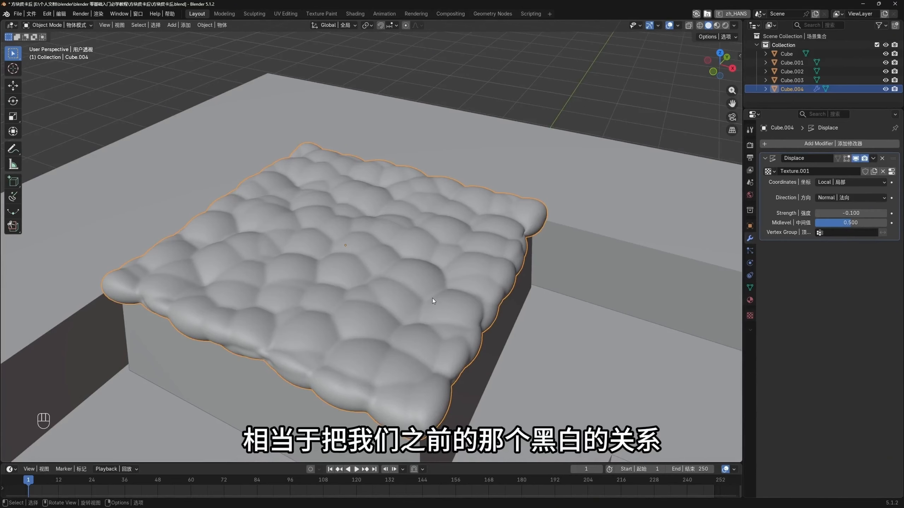
middle_click_drag(433, 299, 463, 313)
Try a Displace strength of -0.2 on the cap, then return it to -0.1
left_click(818, 214)
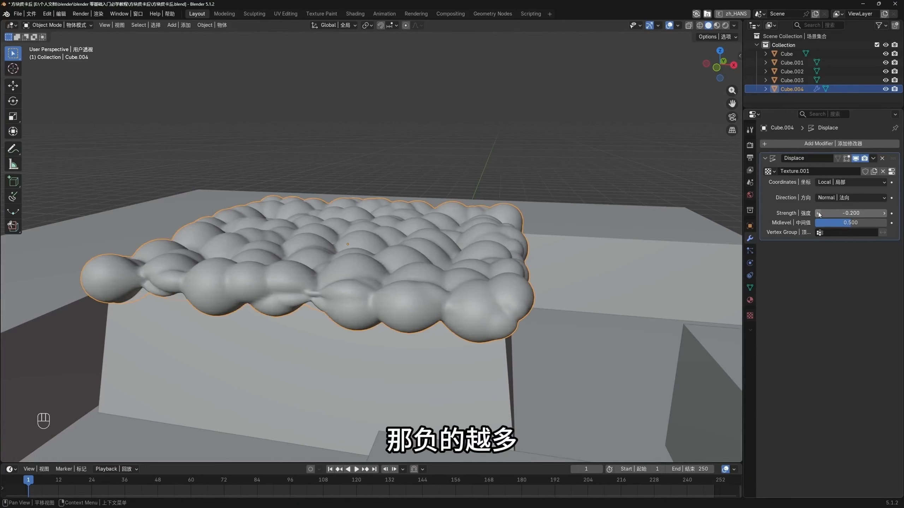
mouse_move(451, 259)
middle_mouse_down()
mouse_move(422, 287)
mouse_move(390, 247)
mouse_move(400, 230)
mouse_move(446, 243)
middle_mouse_up()
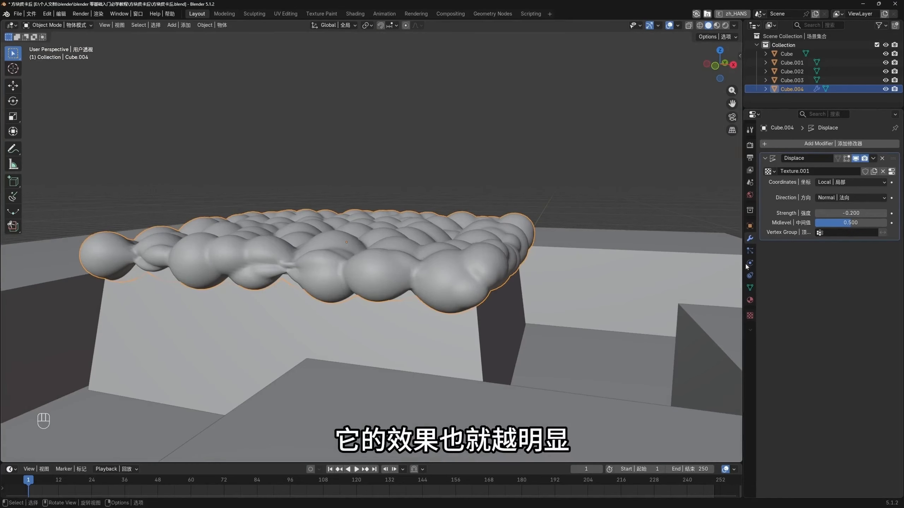
left_click_drag(850, 214, 827, 216)
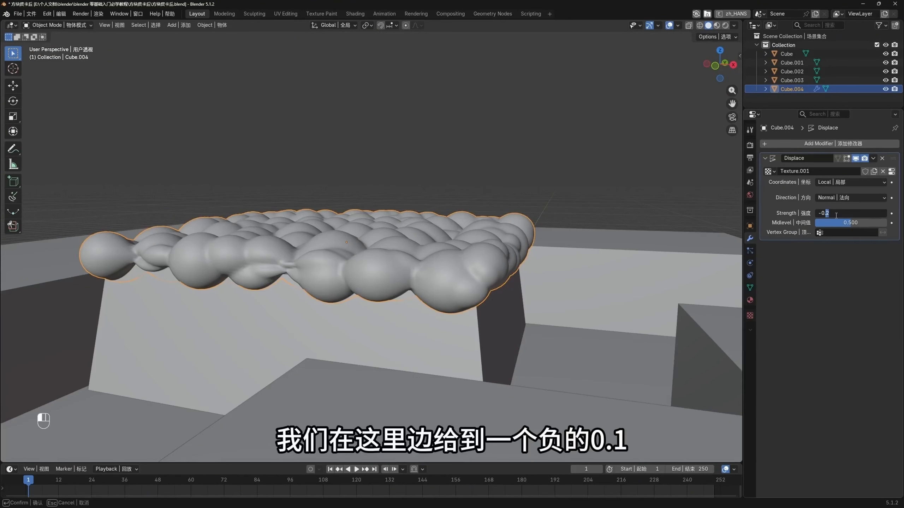
type("1")
key("Return")
Move the displaced cap along the Z axis to adjust its height on top of the central step block
middle_click_drag(317, 228, 380, 283)
key("g")
key("z")
left_click(399, 235)
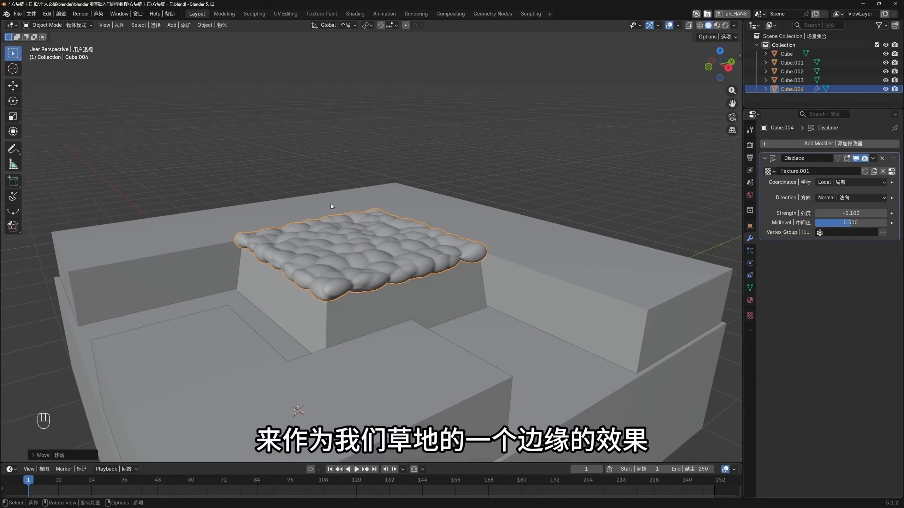
middle_click_drag(299, 205, 419, 225)
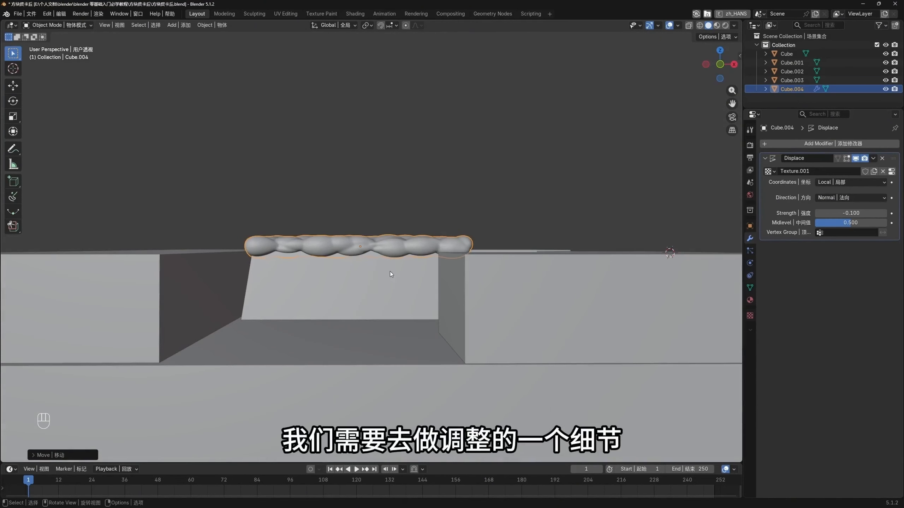
middle_click_drag(355, 254, 377, 231)
key("g")
key("z")
left_click(369, 245)
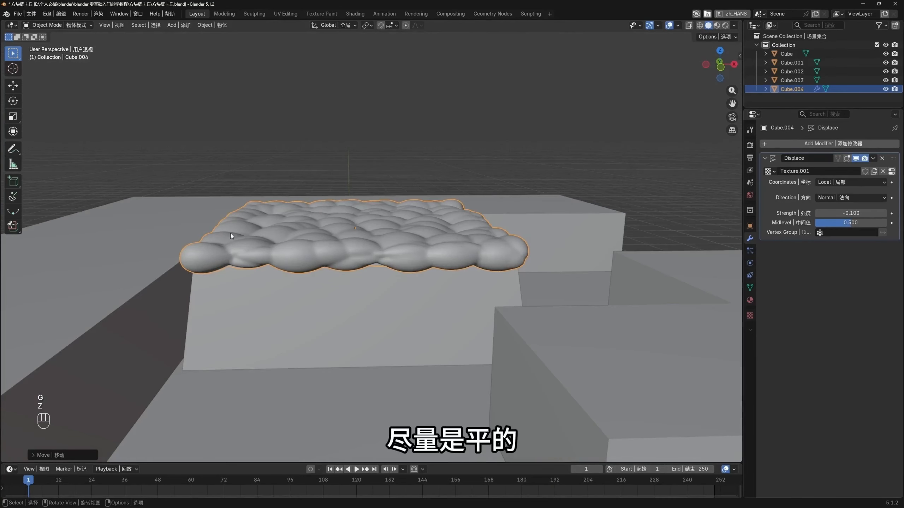
Examine the cap's top and edges, and widen the properties editor to read the Displace modifier's Vertex Group option
middle_click_drag(426, 250, 485, 270)
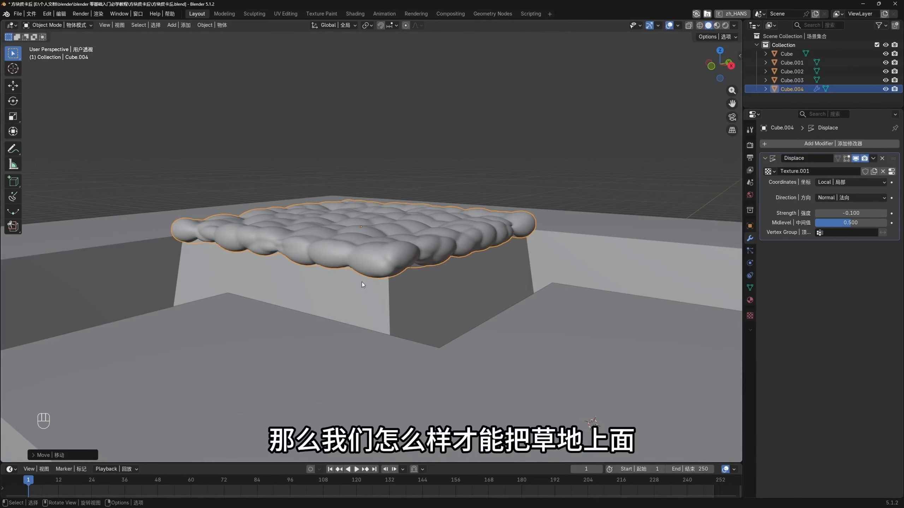
middle_click_drag(361, 282, 316, 238)
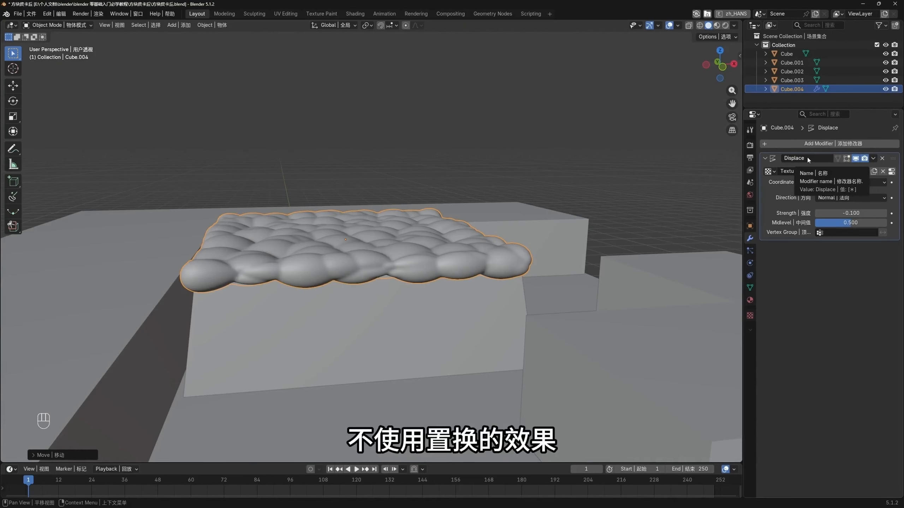
middle_click_drag(329, 313, 328, 274)
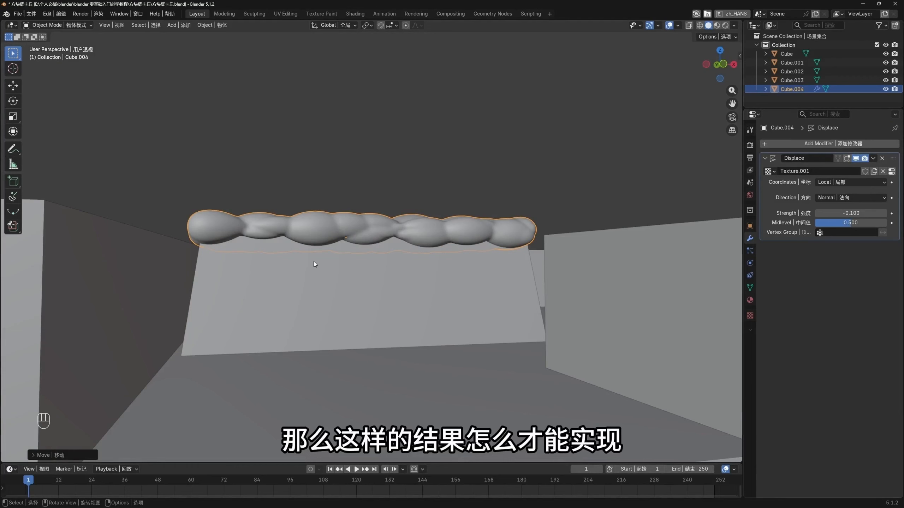
middle_click_drag(314, 263, 372, 277)
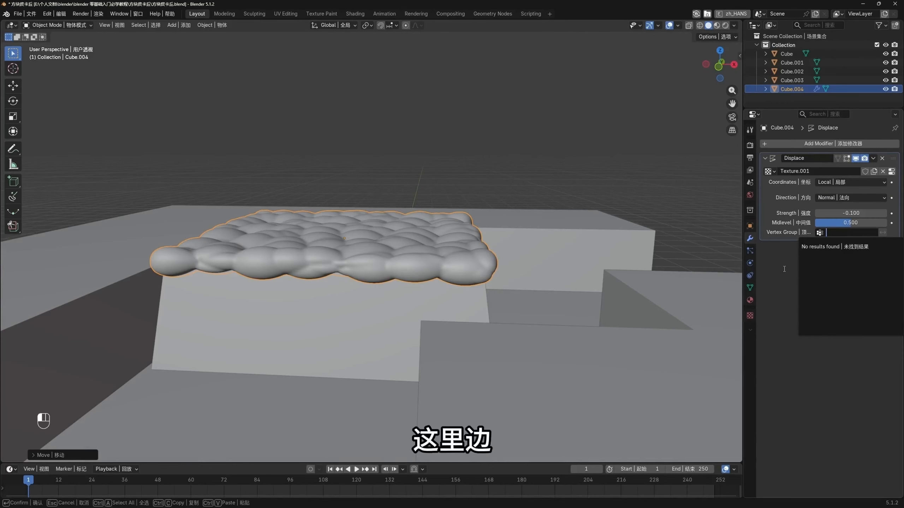
left_click_drag(744, 249, 732, 249)
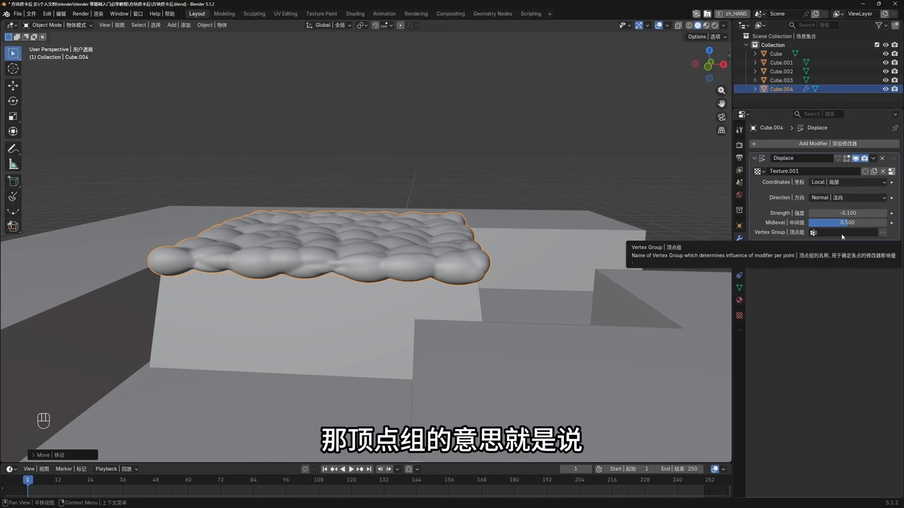
middle_click_drag(368, 245, 365, 250)
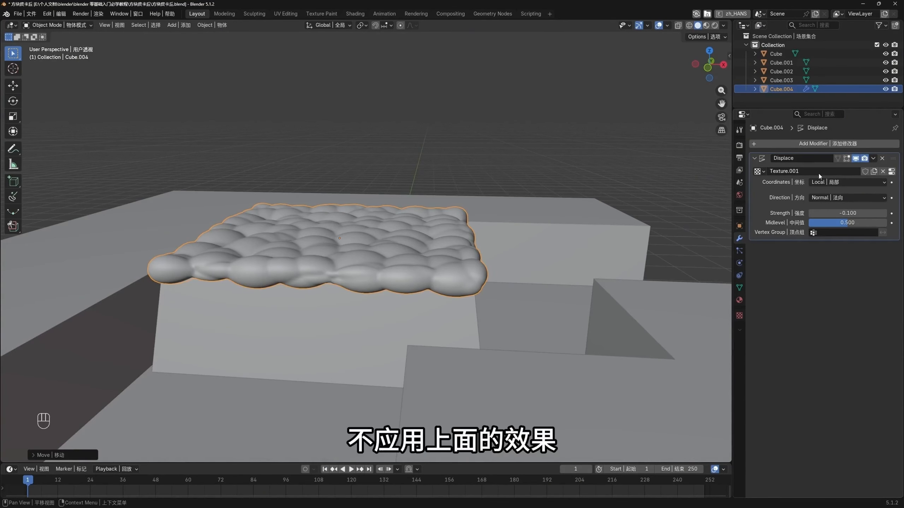
middle_click_drag(504, 323, 508, 321)
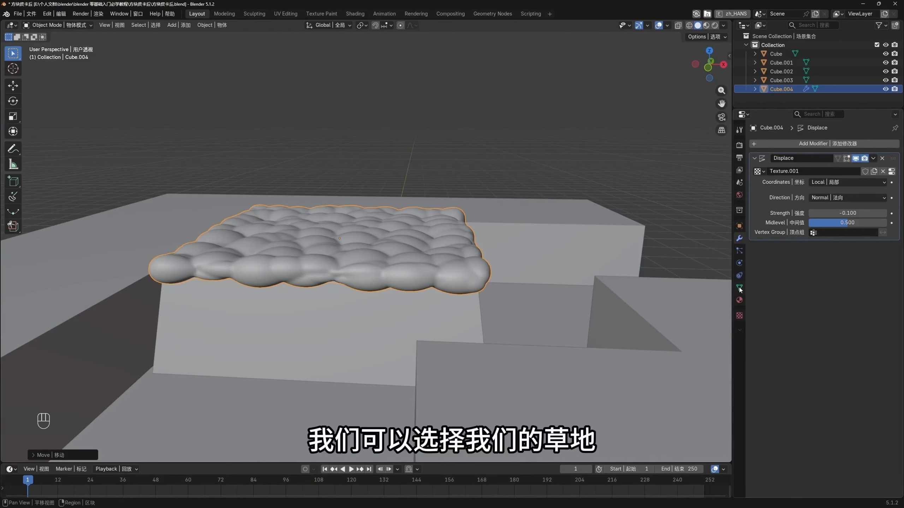
Select the grass cap and add a new vertex group in its mesh data
middle_click_drag(395, 245, 445, 192)
left_click(448, 189)
left_click(404, 248)
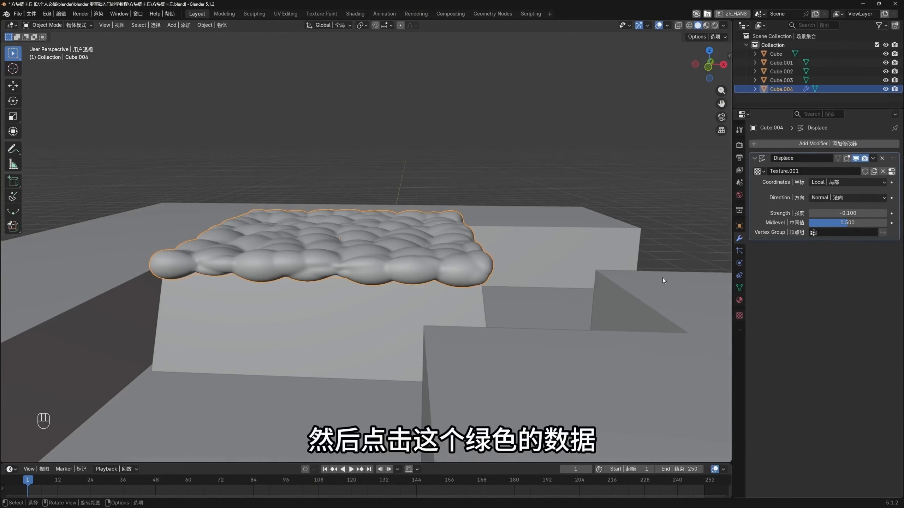
left_click(740, 289)
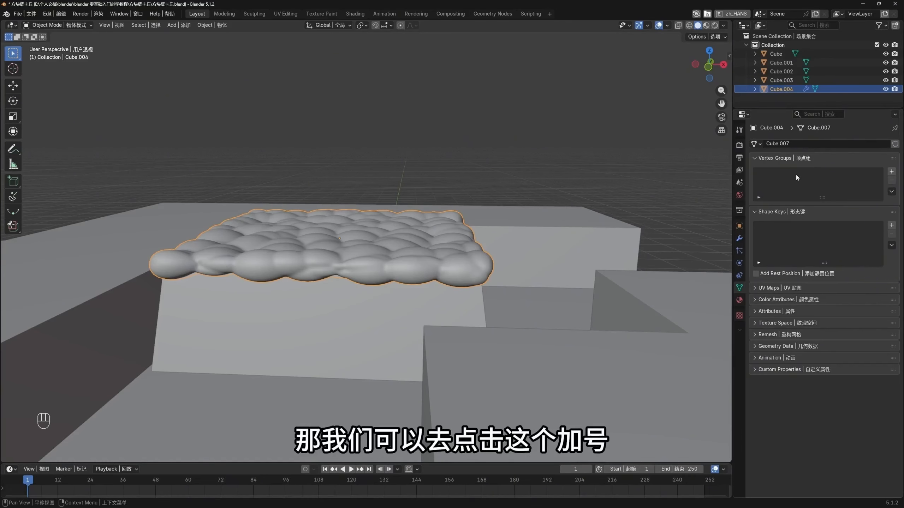
left_click(891, 172)
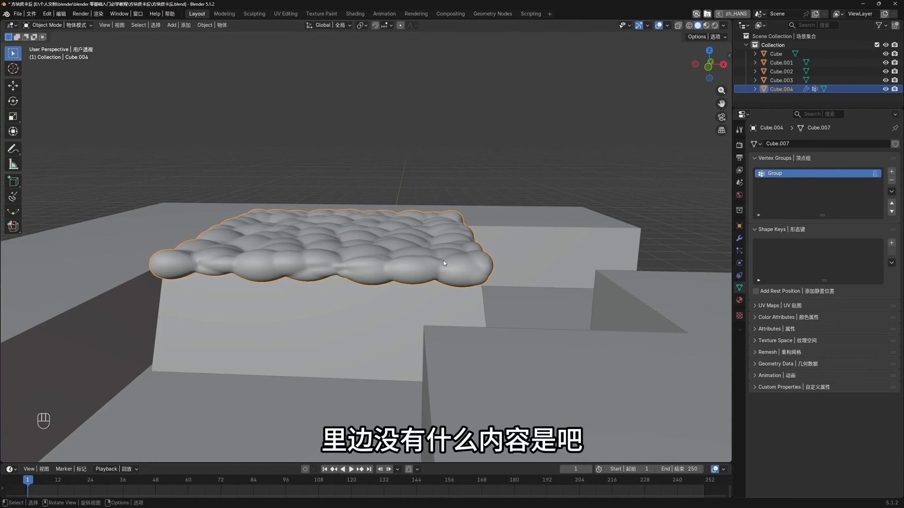
Examine the cap's upper surface and lower edge from the front, from above and from the side
key("KP_1")
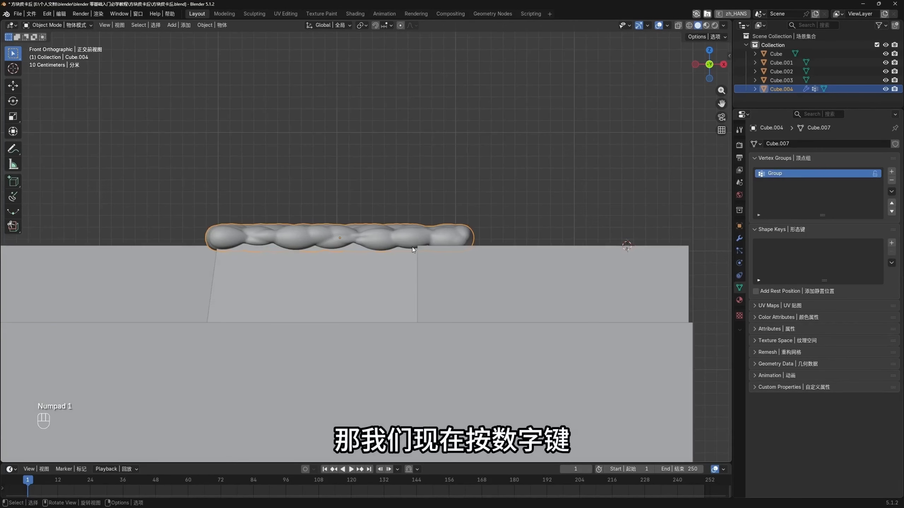
mouse_move(412, 247)
middle_mouse_down("shift")
mouse_move(438, 219)
mouse_move(424, 220)
mouse_move(416, 250)
mouse_move(418, 242)
middle_mouse_up("shift")
scroll(432, 220, "up", 2)
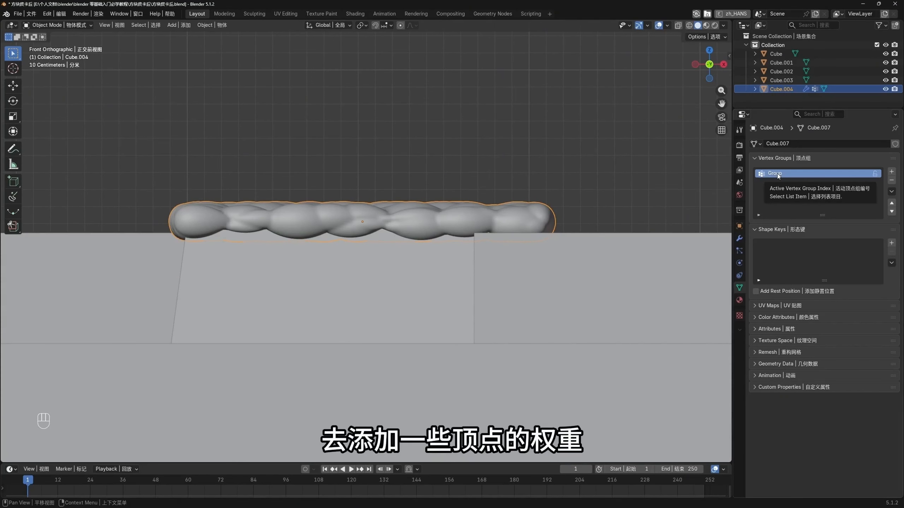
middle_click_drag(420, 256, 405, 274)
scroll(404, 273, "down", 2)
middle_click_drag(397, 240, 396, 245)
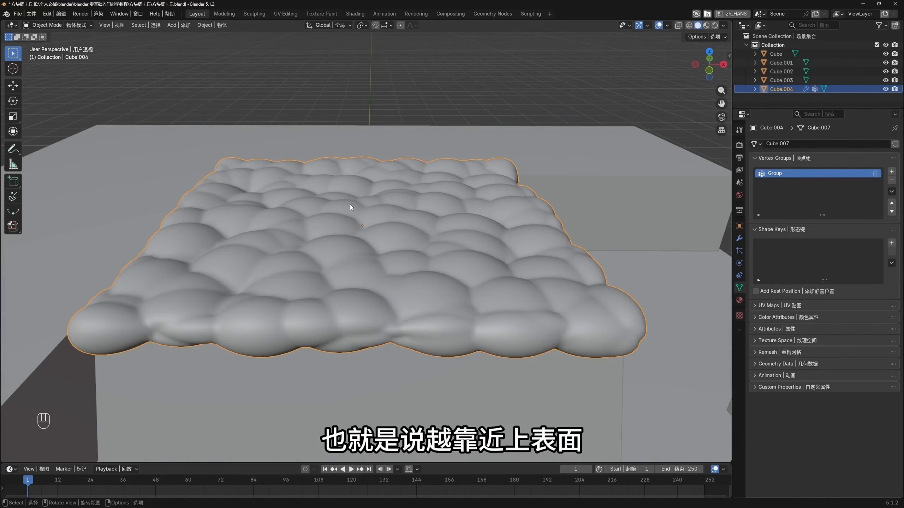
middle_click_drag(350, 205, 370, 259)
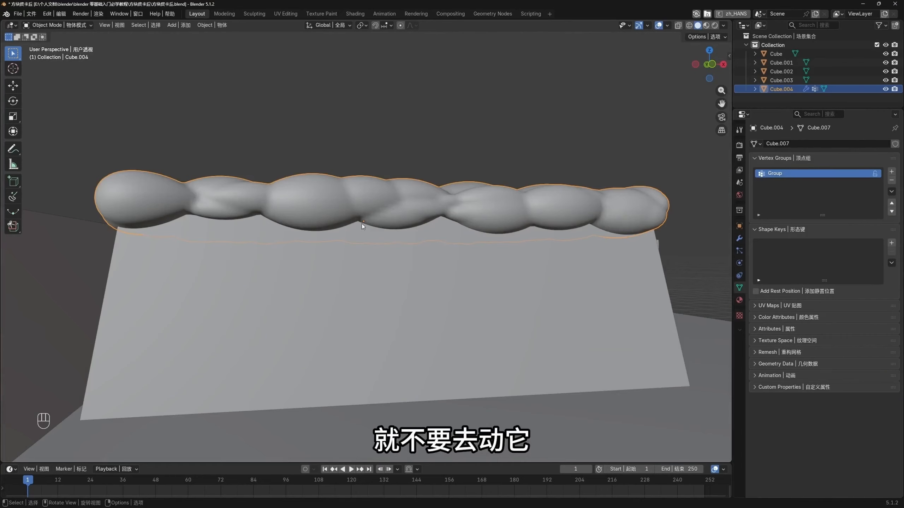
Switch the selected cap to Weight Paint mode and frame it in the front orthographic view
key("KP_1")
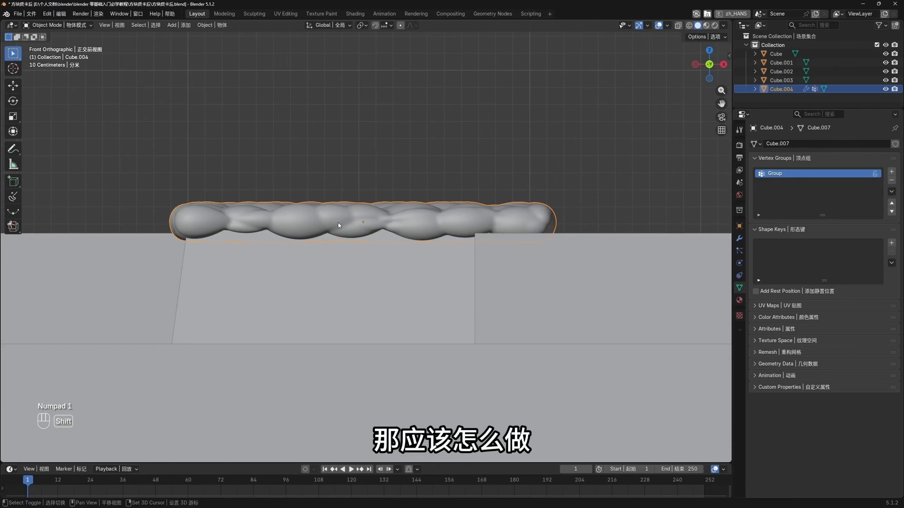
left_click(358, 197)
left_click(348, 220)
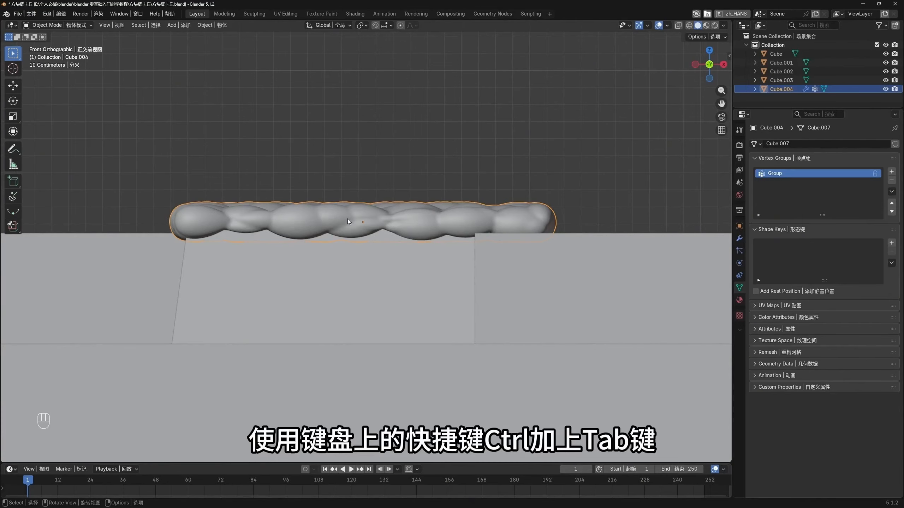
key("ctrl+Tab")
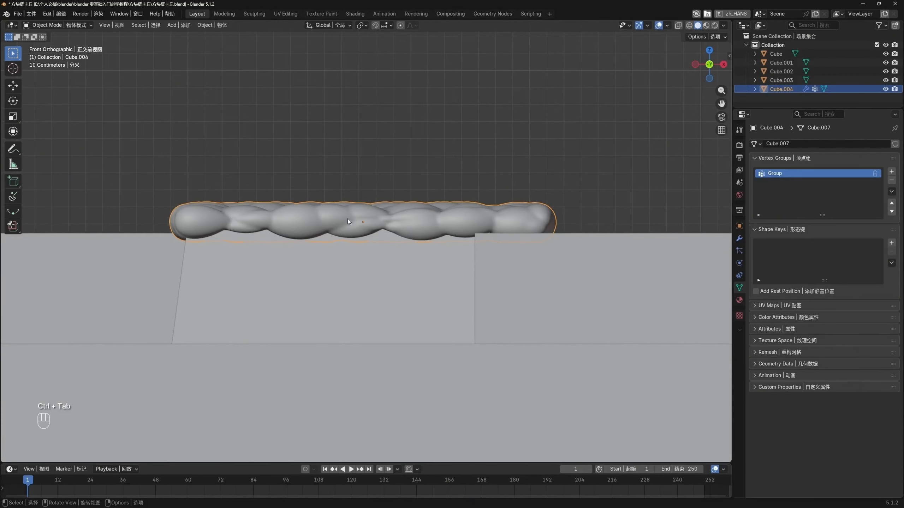
key("ctrl+Tab")
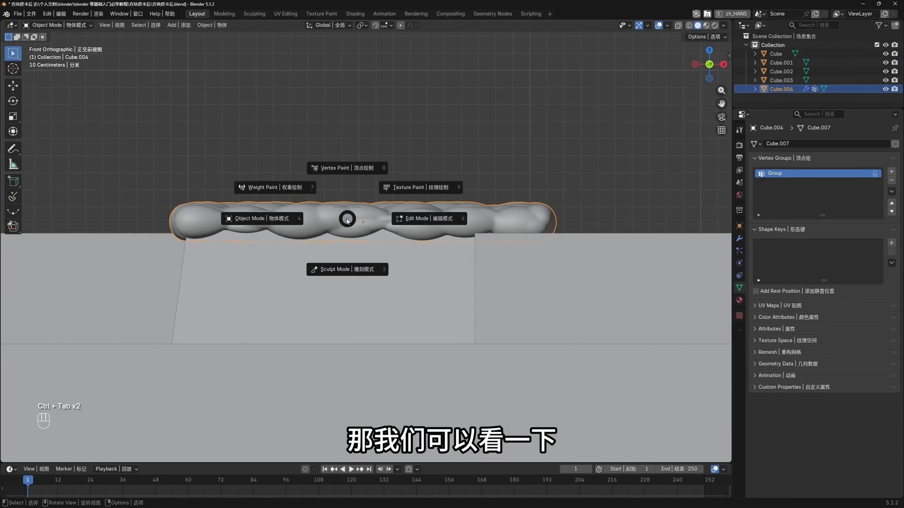
left_click(297, 192)
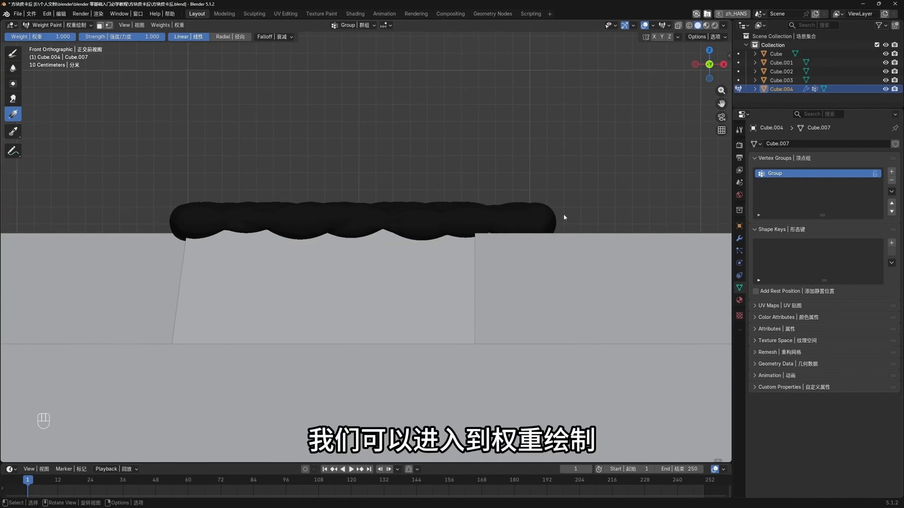
middle_click_drag(563, 218, 372, 247)
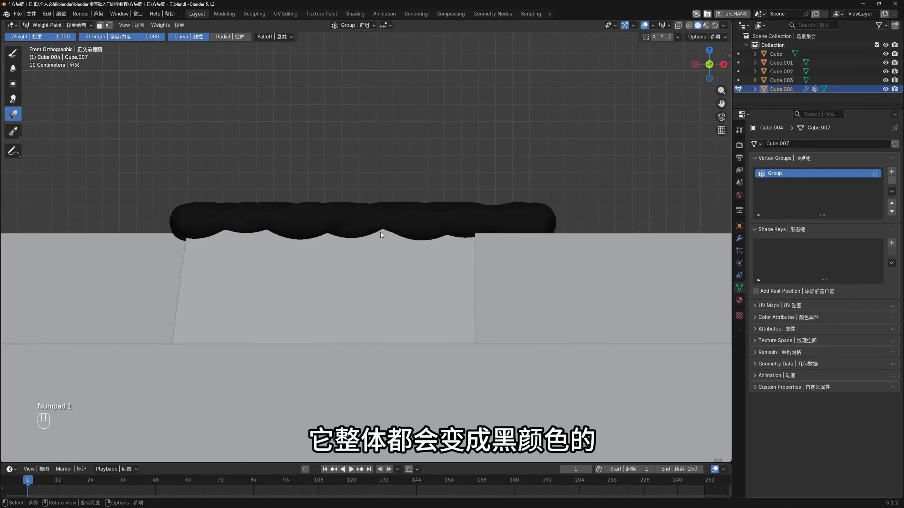
key("KP_1")
middle_click_drag(408, 208, 398, 217, "shift")
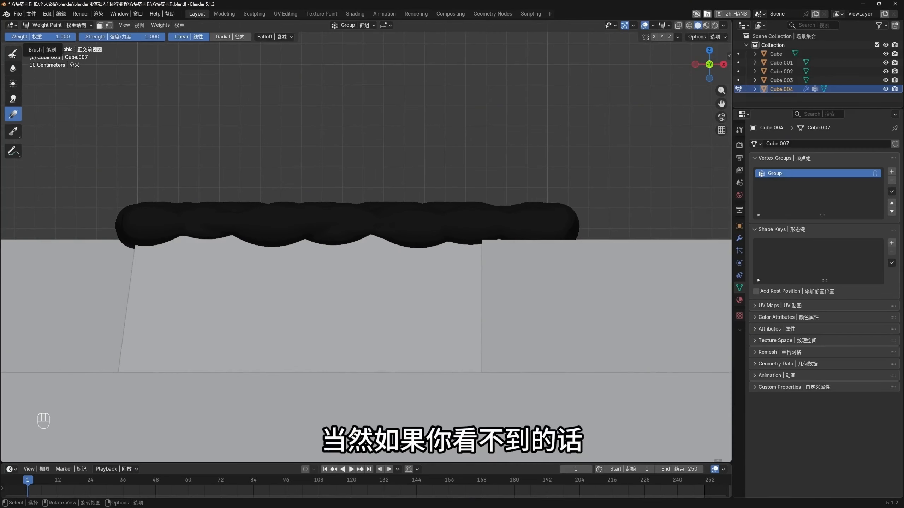
key("t")
key("t")
key("t")
key("t")
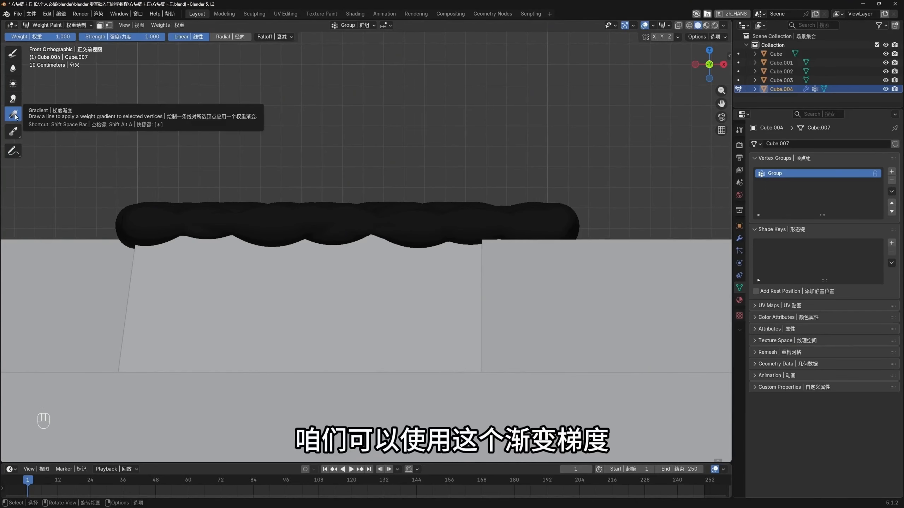
Draw a straight vertical linear weight gradient with weight 1.000 from the grass cap's upper edge down to about a third of its height
middle_click_drag(353, 194, 343, 185, "shift")
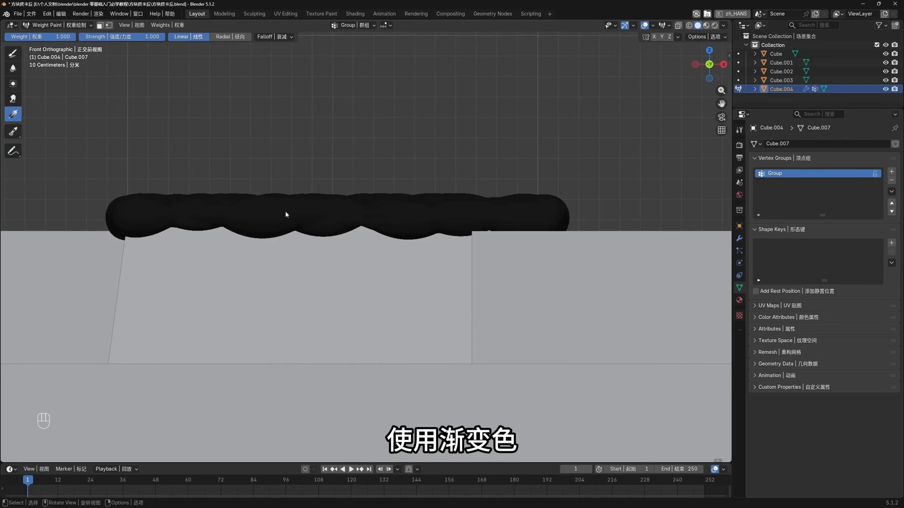
key("ctrl")
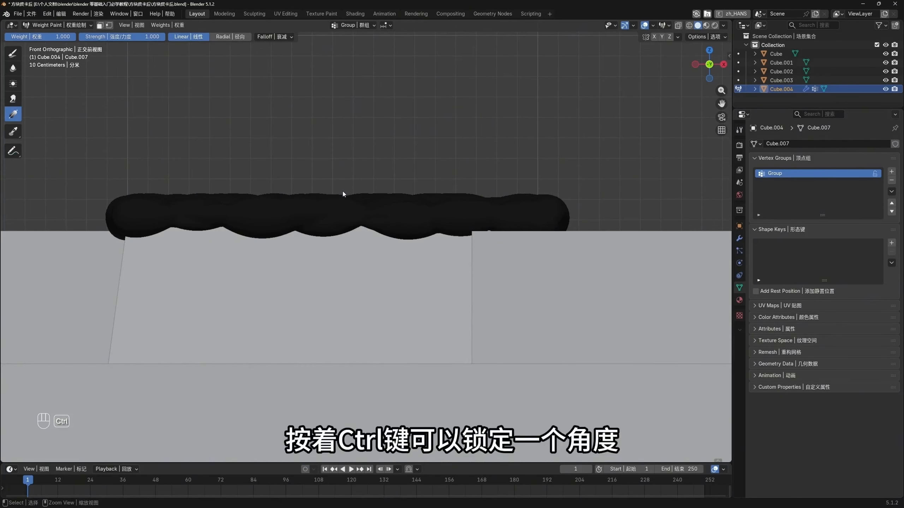
left_click_drag(342, 192, 342, 210, "ctrl")
middle_click_drag(342, 210, 391, 244)
key("KP_1")
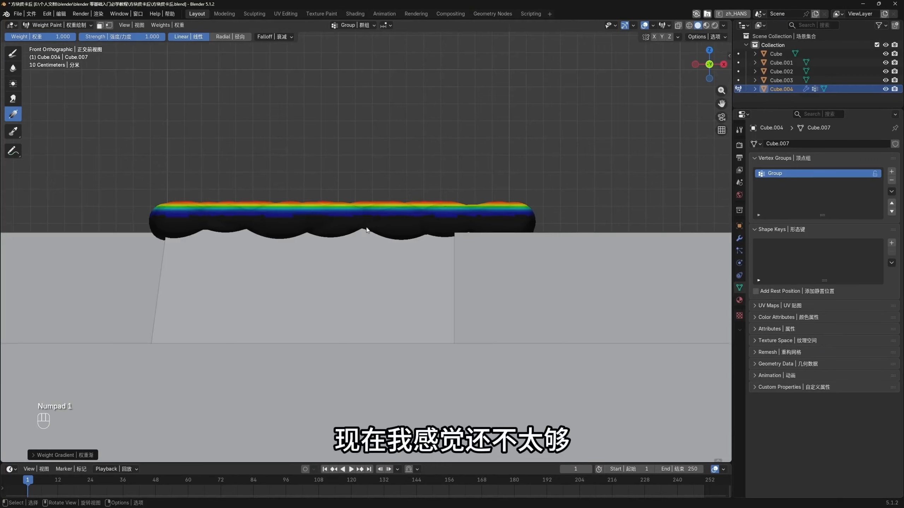
Redraw the linear weight gradient in the front view, straight down from the cap's upper edge to just past its mid-height
scroll(344, 200, "up", 1)
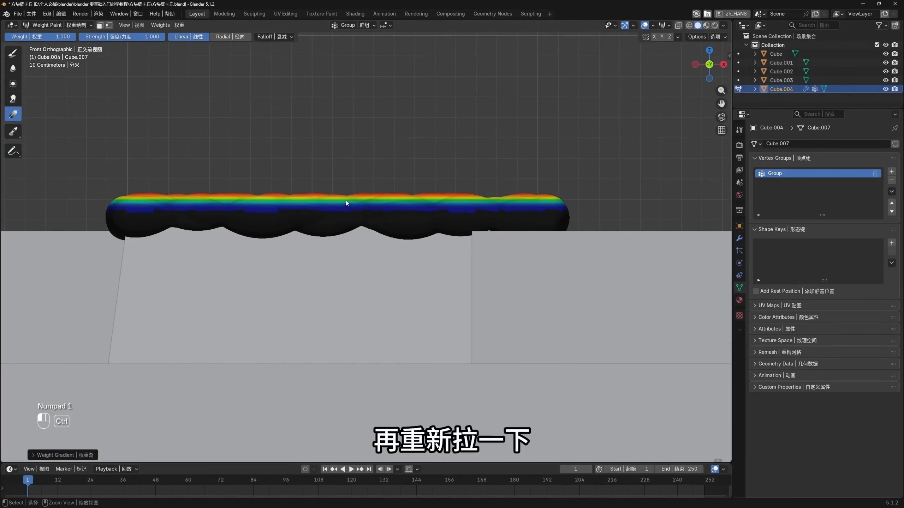
left_click_drag(344, 193, 346, 220)
mouse_move(390, 231)
middle_mouse_down()
mouse_move(388, 266)
mouse_move(413, 239)
mouse_move(392, 295)
mouse_move(408, 244)
mouse_move(343, 268)
mouse_move(371, 241)
mouse_move(371, 283)
mouse_move(359, 269)
middle_mouse_up()
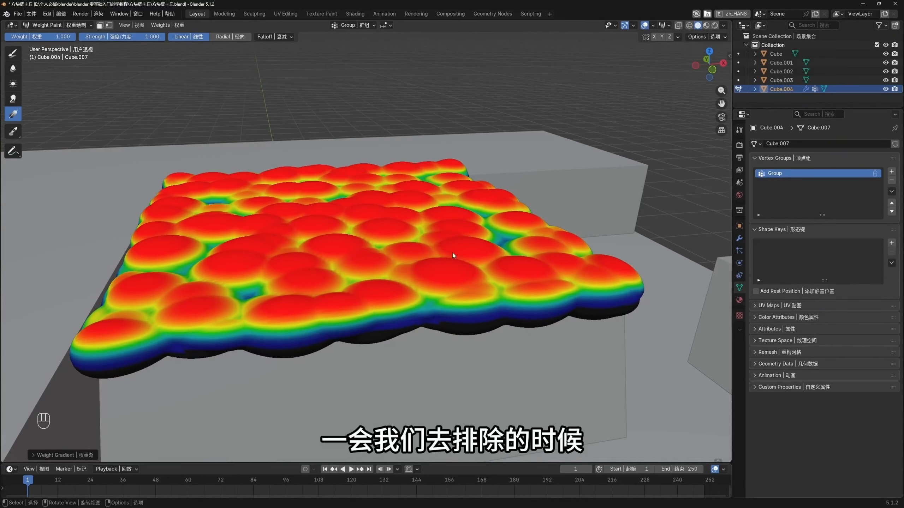
middle_click_drag(335, 233, 338, 244)
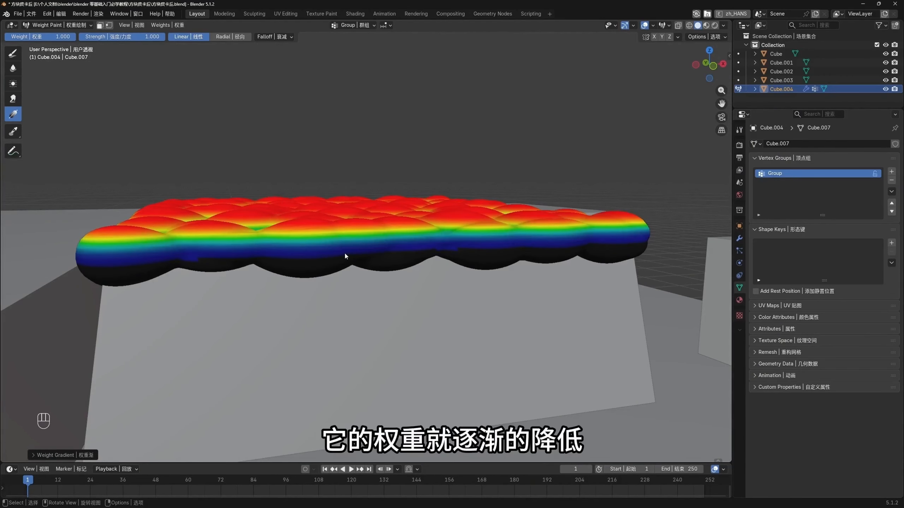
scroll(270, 269, "up", 4)
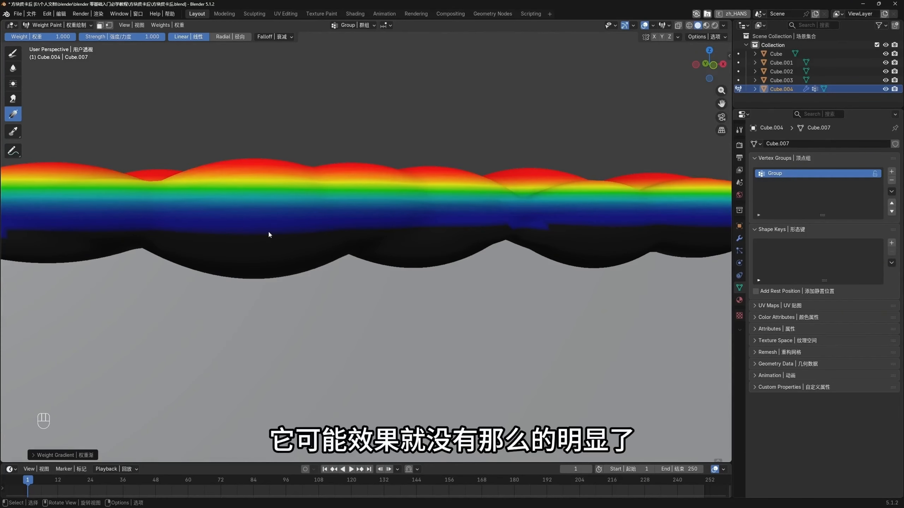
mouse_move(268, 230)
middle_mouse_down()
mouse_move(374, 228)
mouse_move(397, 292)
mouse_move(333, 162)
middle_mouse_up()
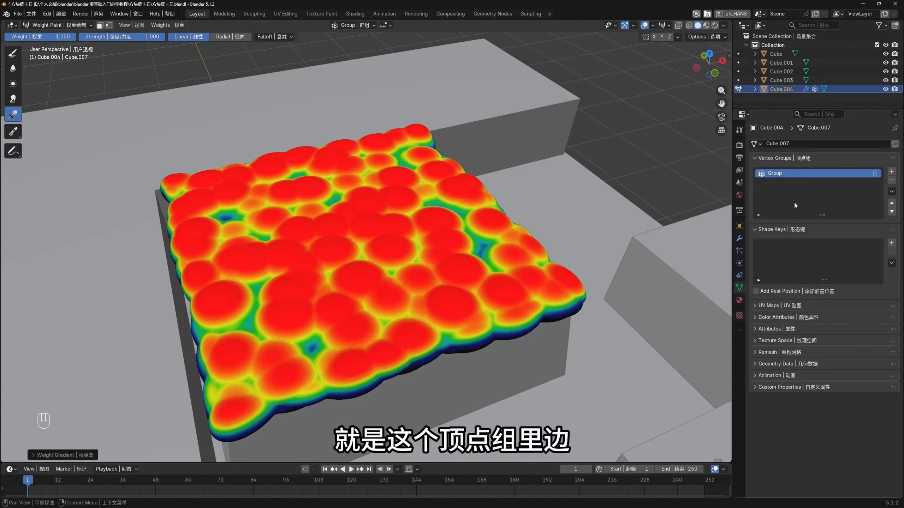
middle_click_drag(530, 289, 352, 196)
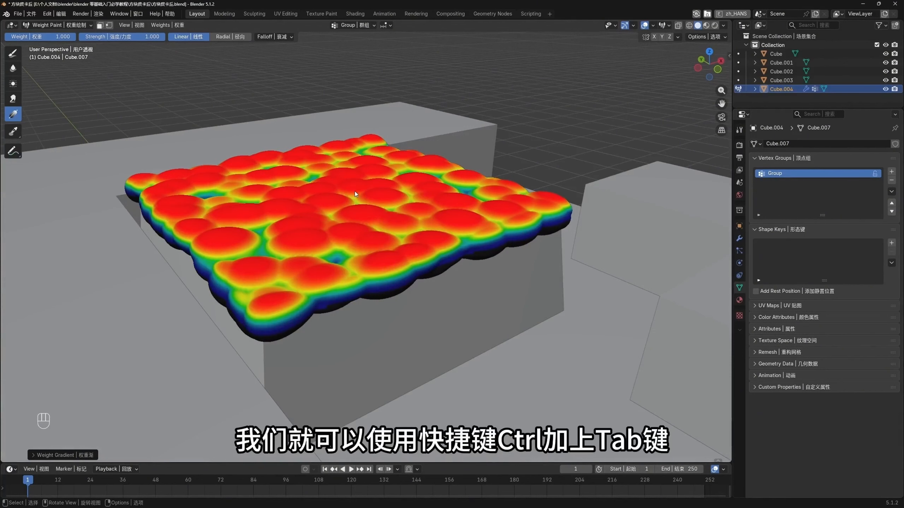
Return the grass cap from Weight Paint mode to Object Mode
key("ctrl")
key("ctrl+Tab")
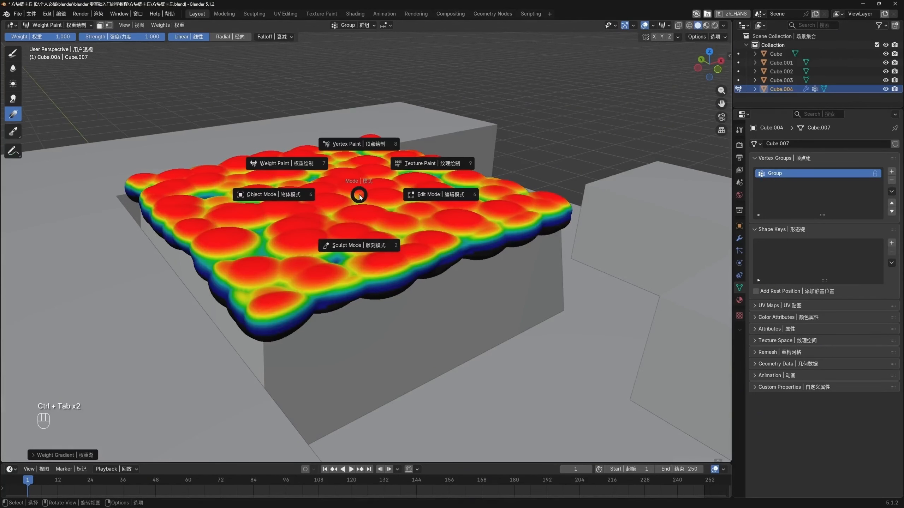
left_click(289, 196)
middle_click_drag(295, 203, 400, 270)
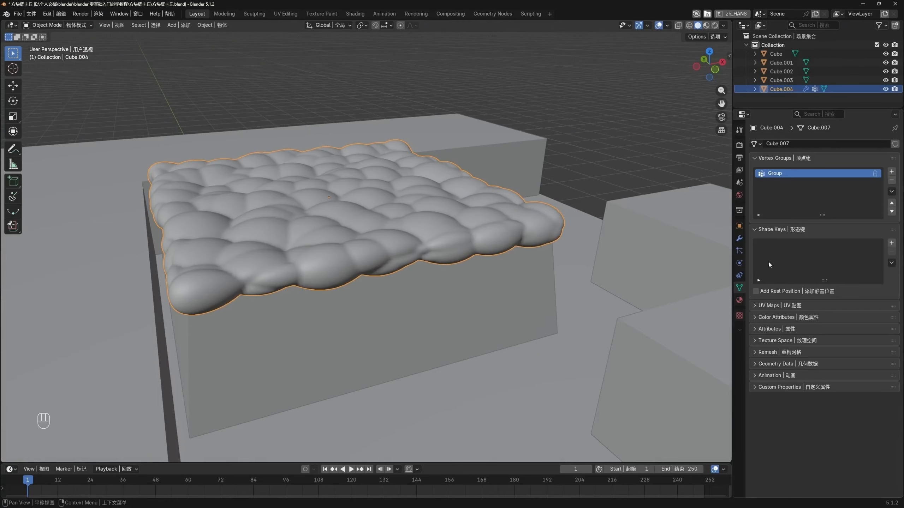
Set the vertex group named Group as the Vertex Group of the cap's Displace modifier and inspect the cap from several sides
left_click(739, 240)
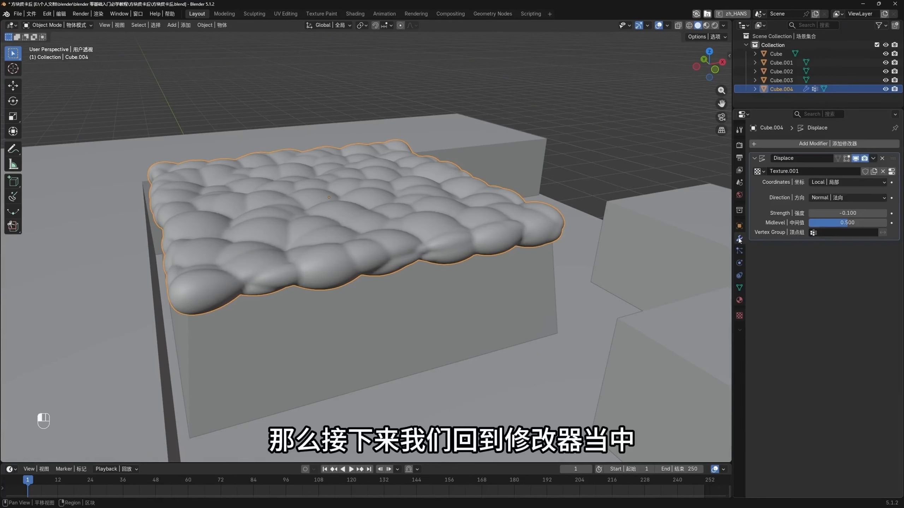
left_click(830, 235)
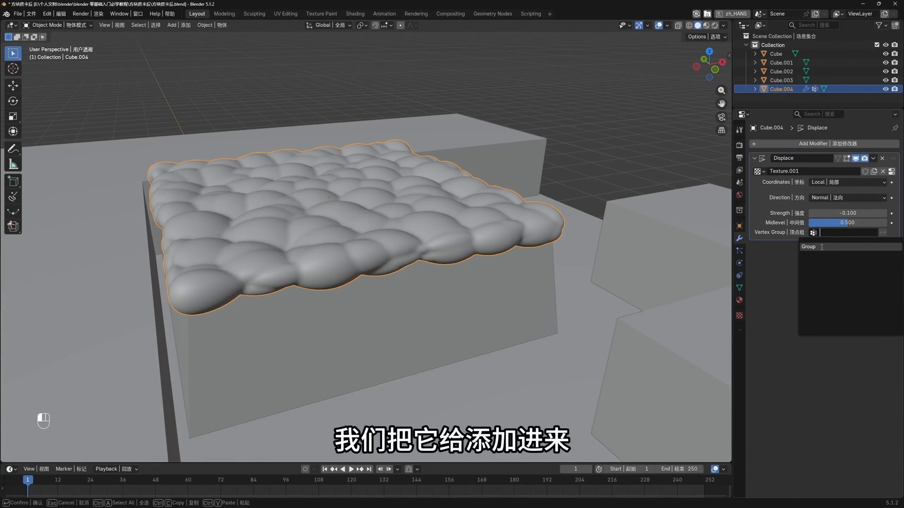
left_click(822, 247)
middle_click_drag(486, 286, 398, 272)
middle_click_drag(340, 279, 399, 253)
middle_click_drag(374, 189, 251, 237)
middle_click_drag(464, 274, 482, 247)
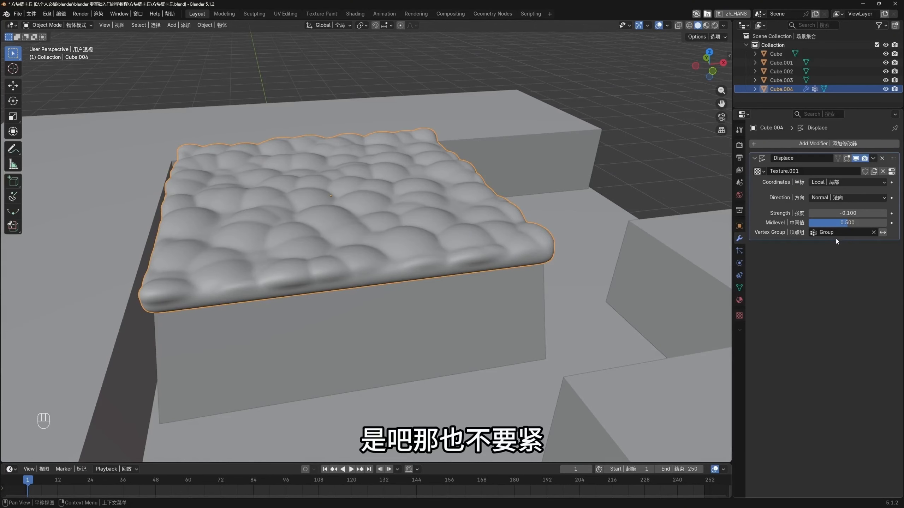
Invert the vertex group influence in the cap's Displace modifier
left_click(882, 232)
middle_click_drag(399, 313, 300, 250)
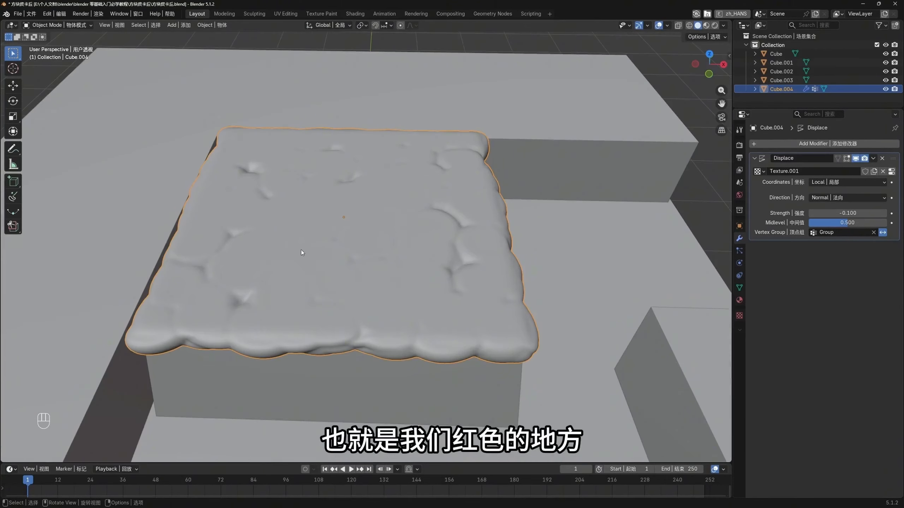
middle_click_drag(271, 212, 281, 193)
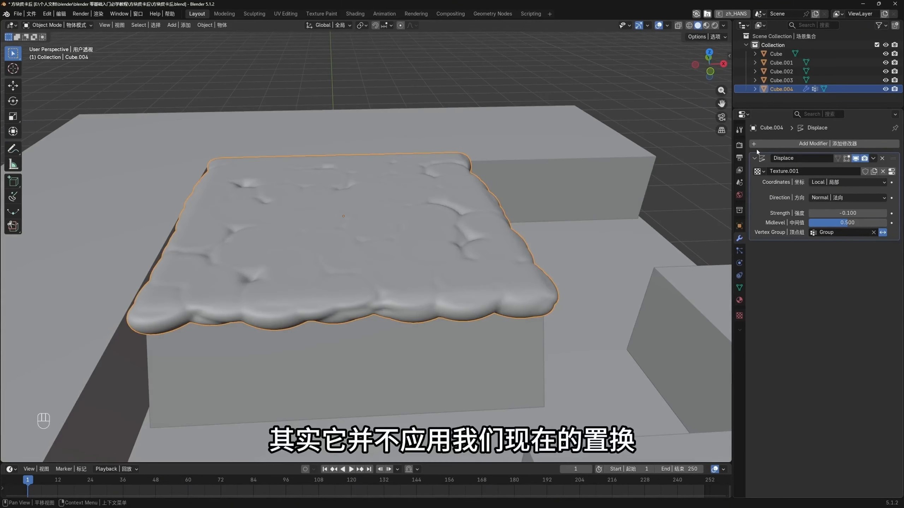
Toggle the Displace modifier's viewport display off and on to compare the cap's top and edges with and without displacement
left_click(855, 159)
left_click(856, 160)
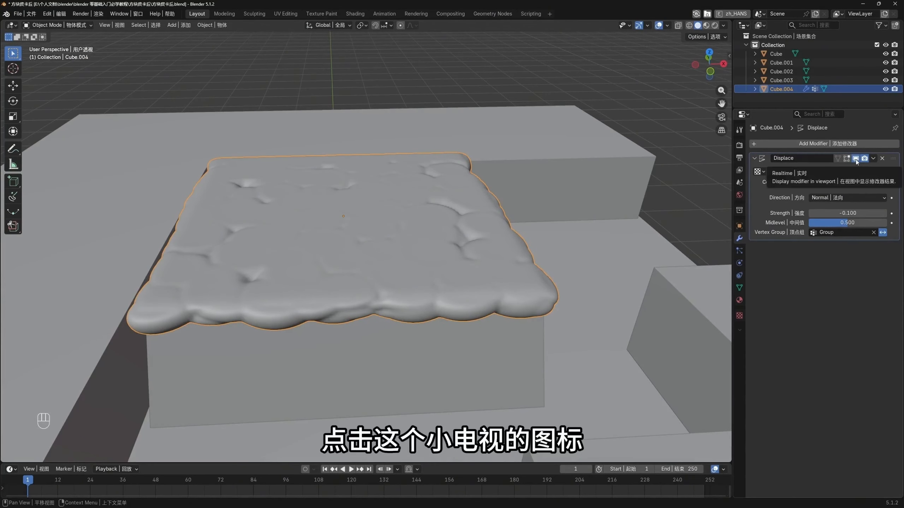
middle_click_drag(488, 265, 495, 244)
left_click(855, 159)
left_click(855, 159)
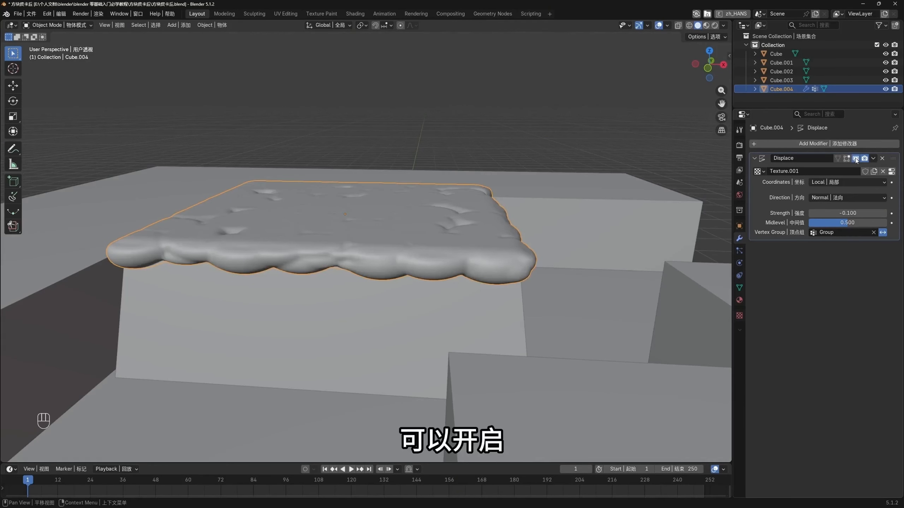
left_click(855, 159)
left_click(855, 158)
left_click(855, 158)
left_click(855, 158)
left_click(856, 158)
left_click(856, 158)
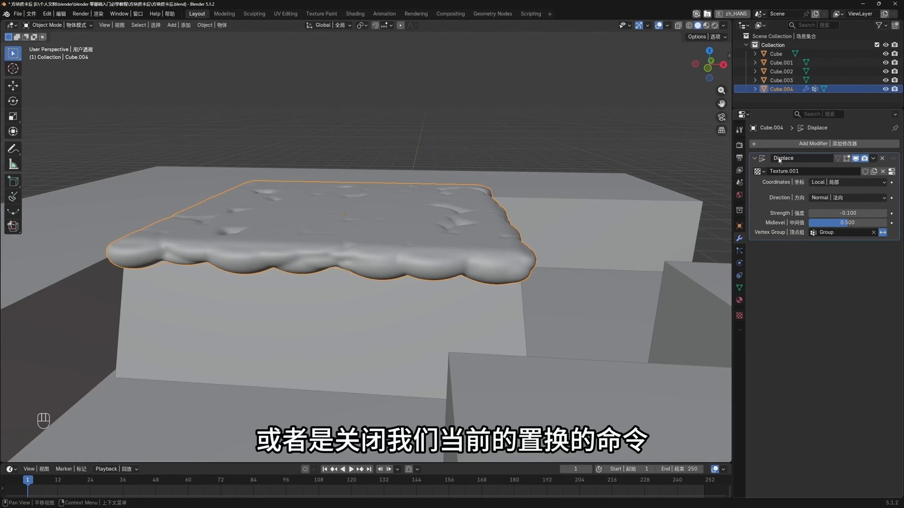
left_click(855, 158)
left_click(855, 158)
scroll(435, 242, "up", 1)
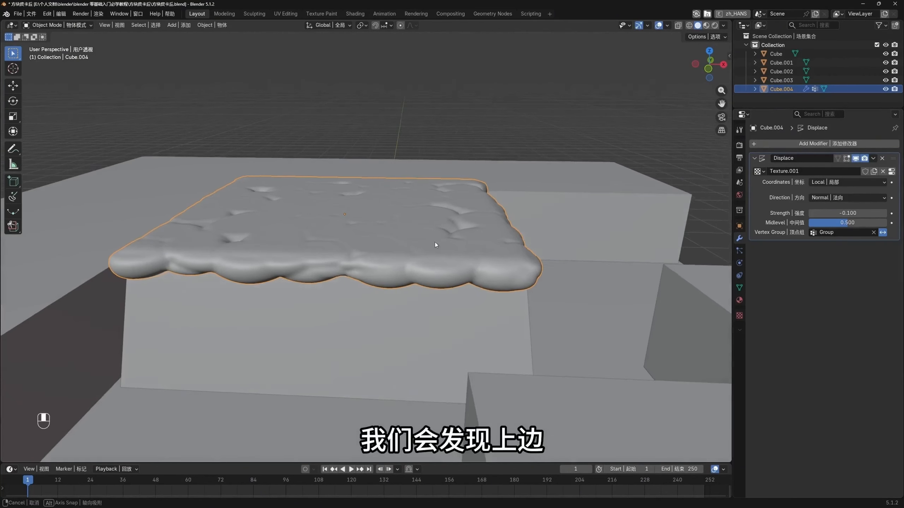
left_click(856, 158)
left_click(855, 158)
left_click(855, 158)
left_click(855, 158)
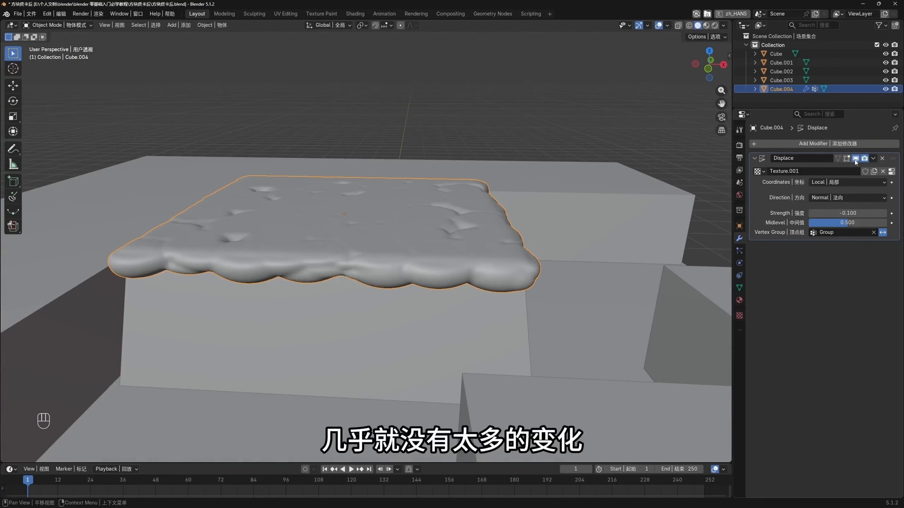
left_click(856, 158)
left_click(855, 158)
middle_click_drag(460, 204, 453, 216)
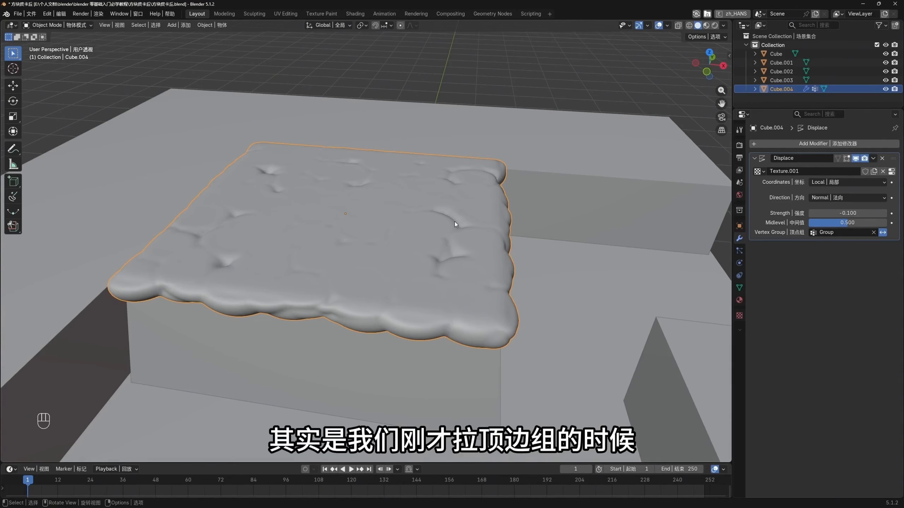
middle_click_drag(455, 222, 446, 232)
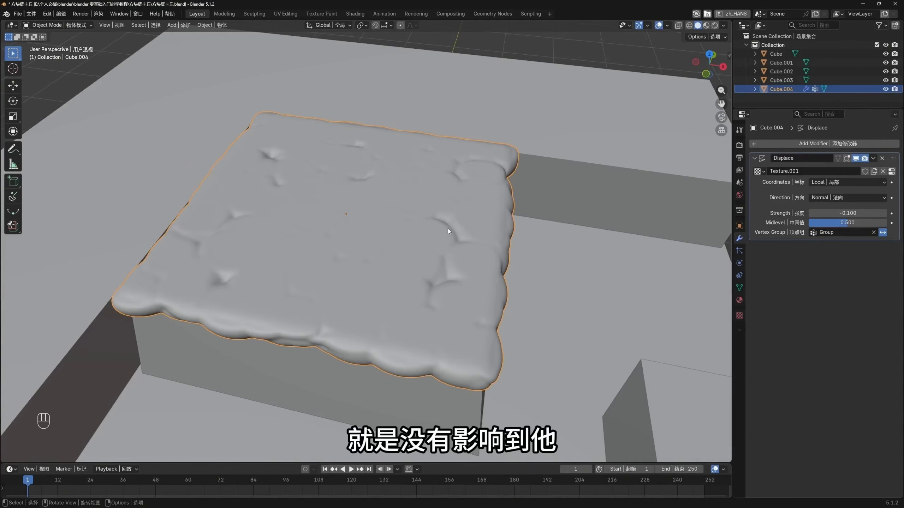
left_click(858, 158)
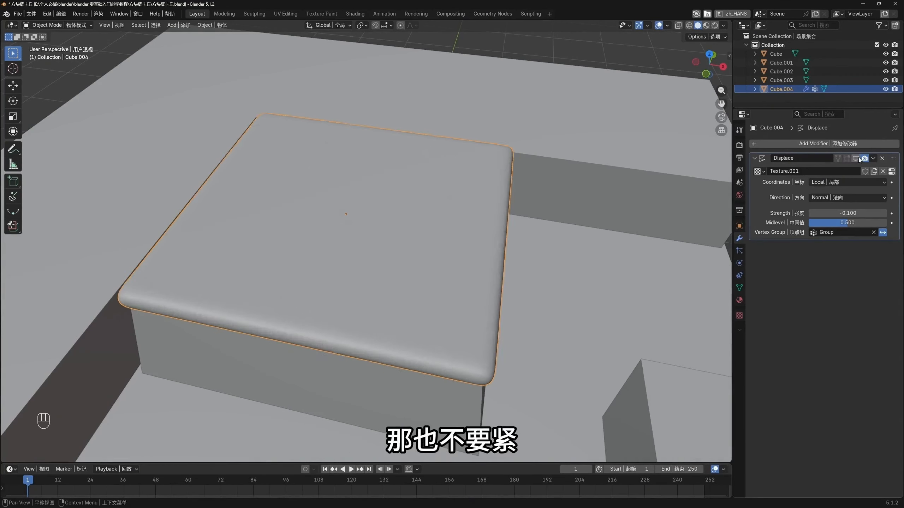
left_click(858, 158)
Deselect the grass cap, check the whole block scene from a distance and save the file
middle_click_drag(498, 231, 491, 310)
left_click(537, 195)
scroll(400, 283, "up", 2)
mouse_move(400, 282)
middle_mouse_down()
mouse_move(355, 271)
mouse_move(395, 282)
mouse_move(416, 256)
mouse_move(433, 278)
mouse_move(413, 276)
middle_mouse_up()
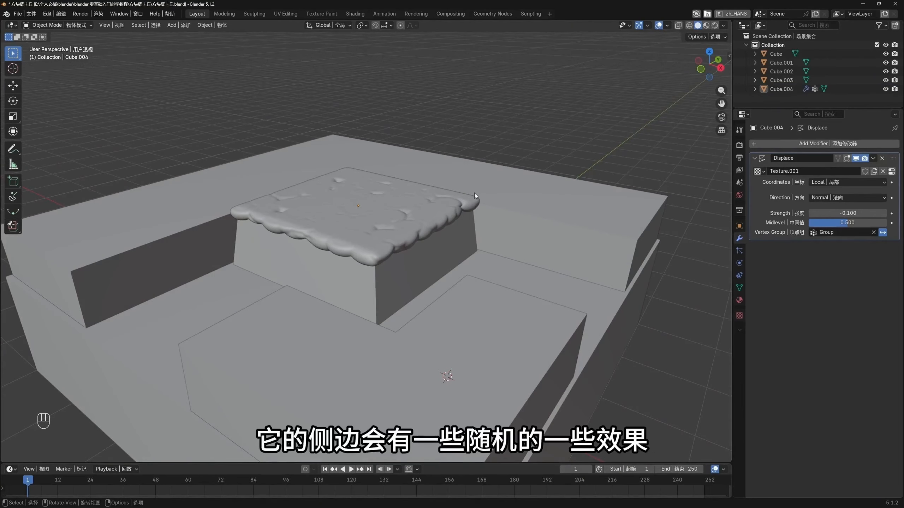
middle_click_drag(382, 283, 441, 289)
scroll(454, 299, "down", 4)
scroll(443, 282, "up", 1)
key("ctrl+s")
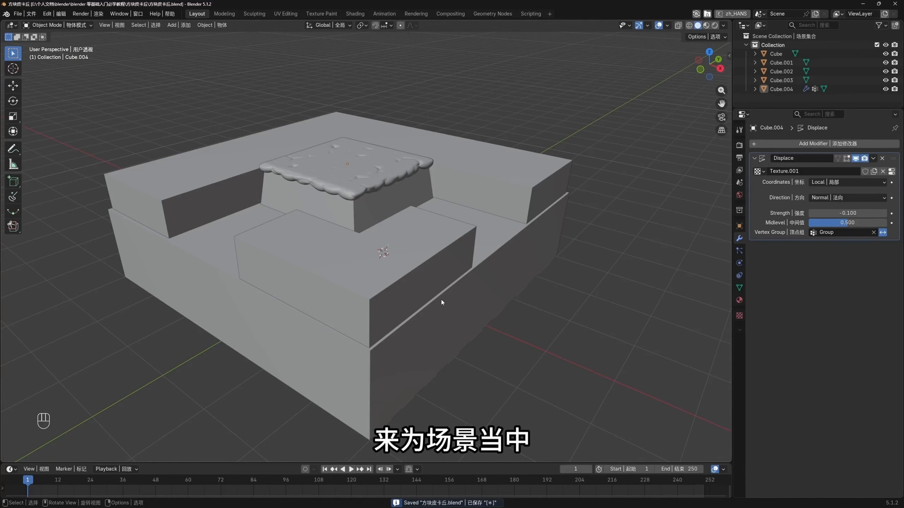
middle_click_drag(438, 281, 441, 290, "shift")
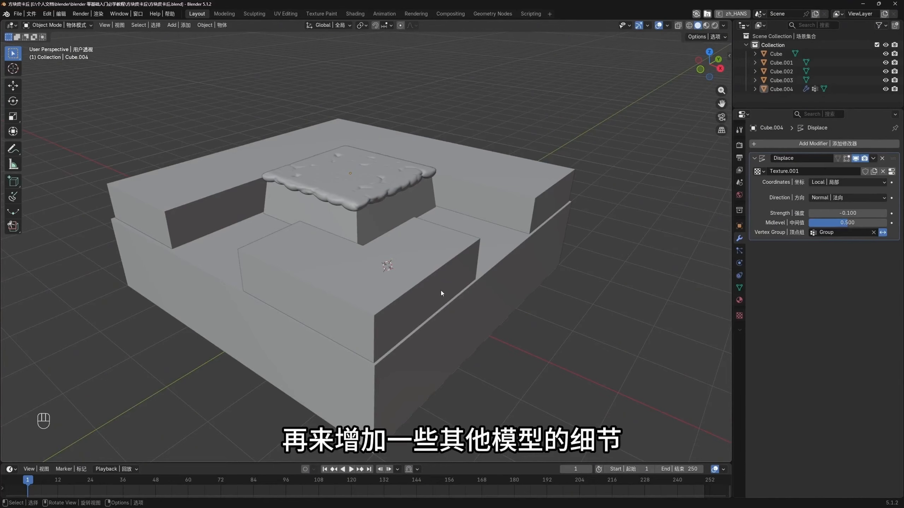